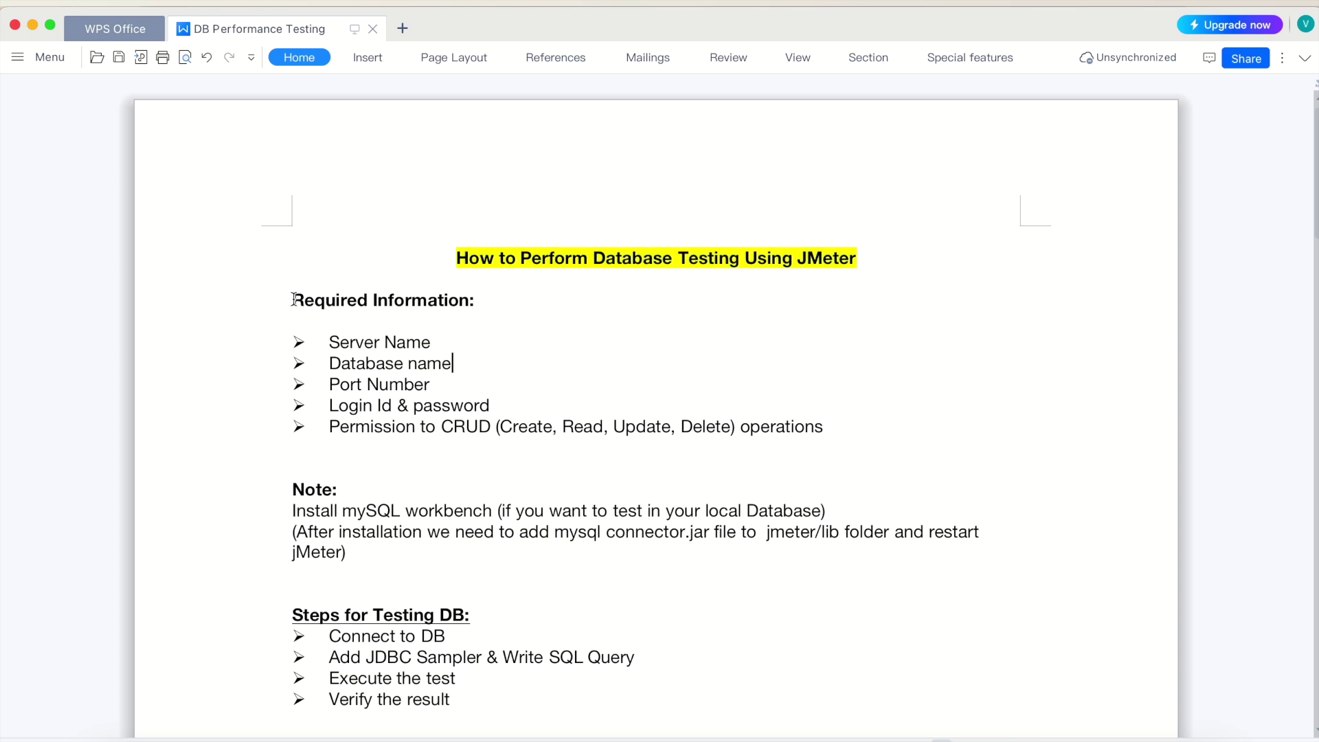
Look over the Required Information list and the mySQL workbench line in the Note
drag(292, 299, 426, 443)
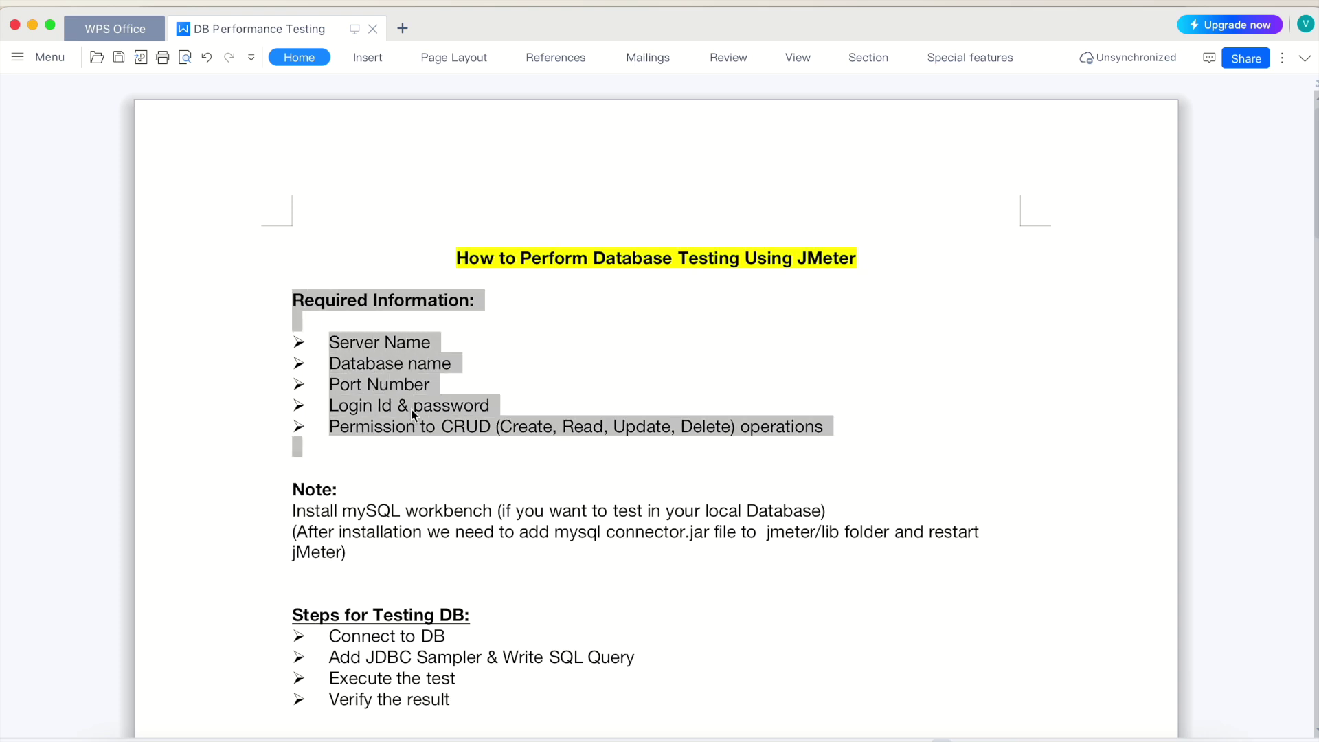
click(386, 348)
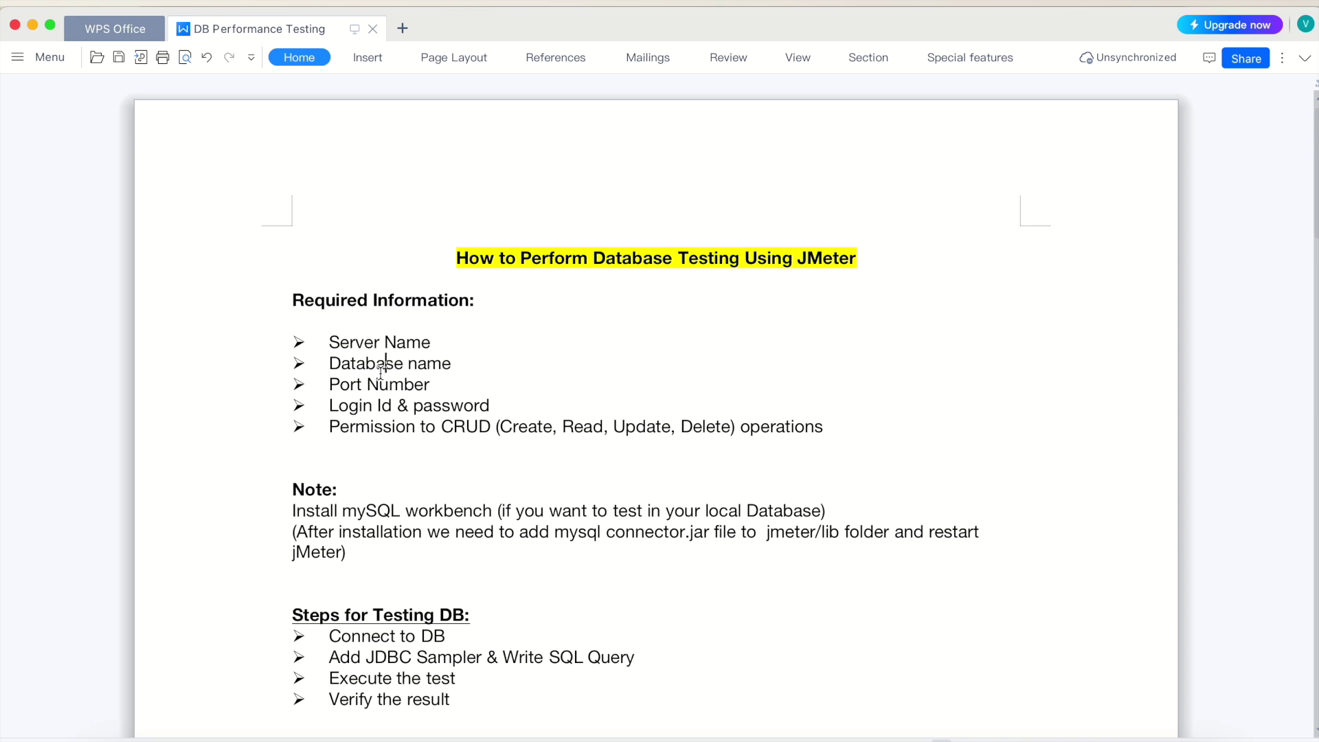
click(377, 406)
drag(293, 510, 827, 516)
Join 'mysql connector.jar' into 'mysqlconnector.jar' and save the document
click(419, 542)
key(BackSpace)
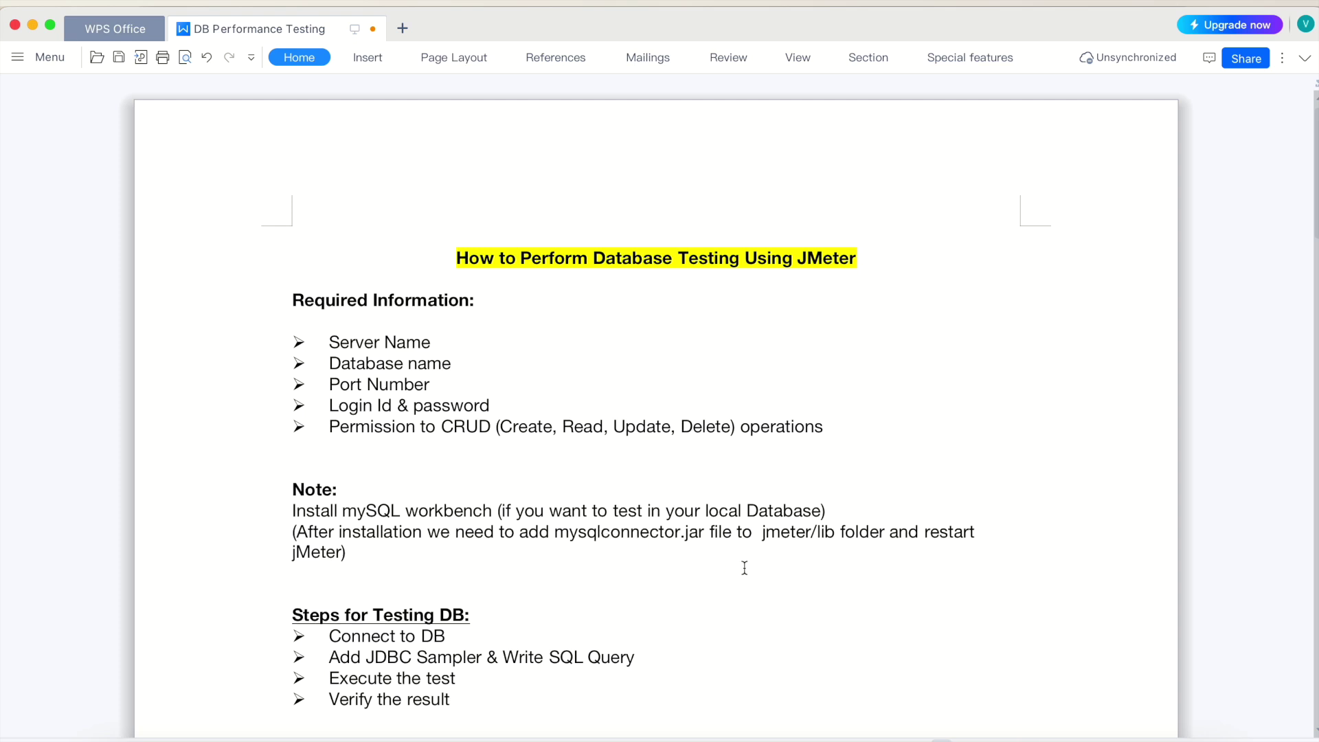
key(super+s)
Review the Note paragraph and the Online DB web address, then switch to the web browser
drag(360, 553, 277, 489)
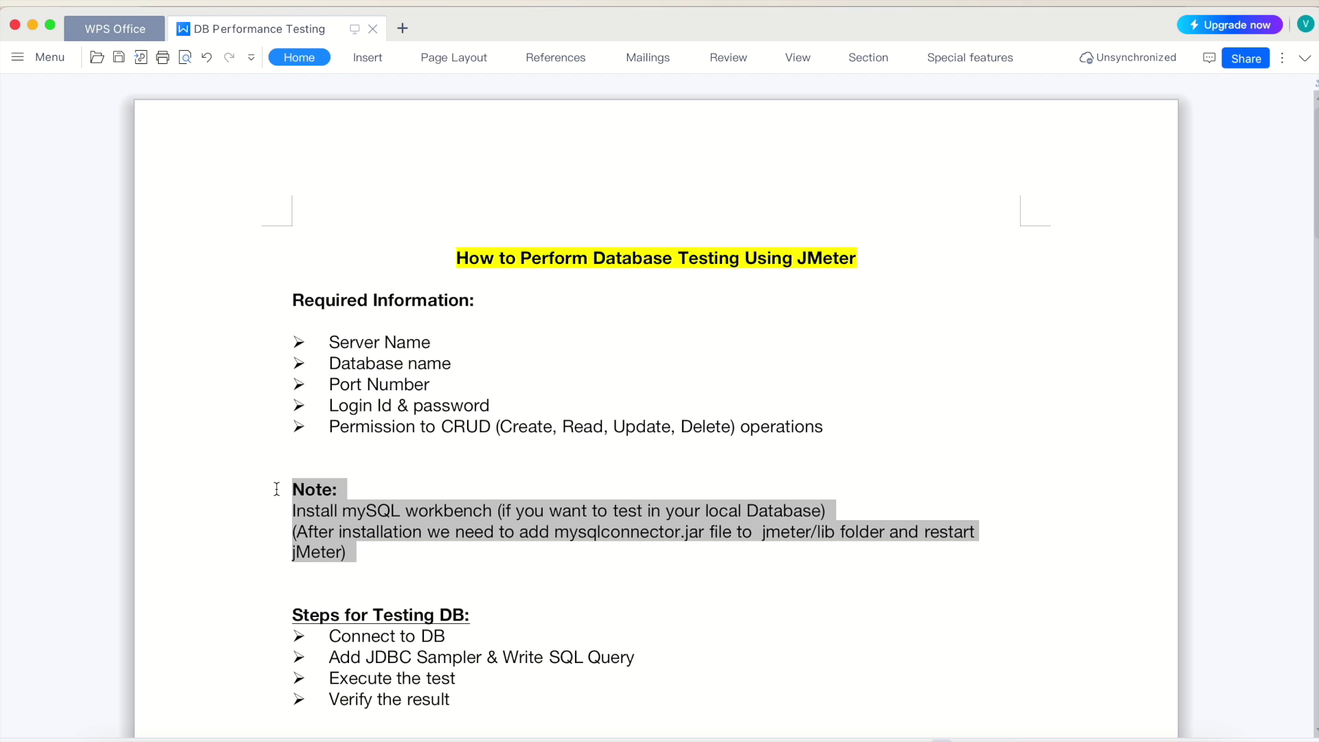
scroll(409, 562, down, 10)
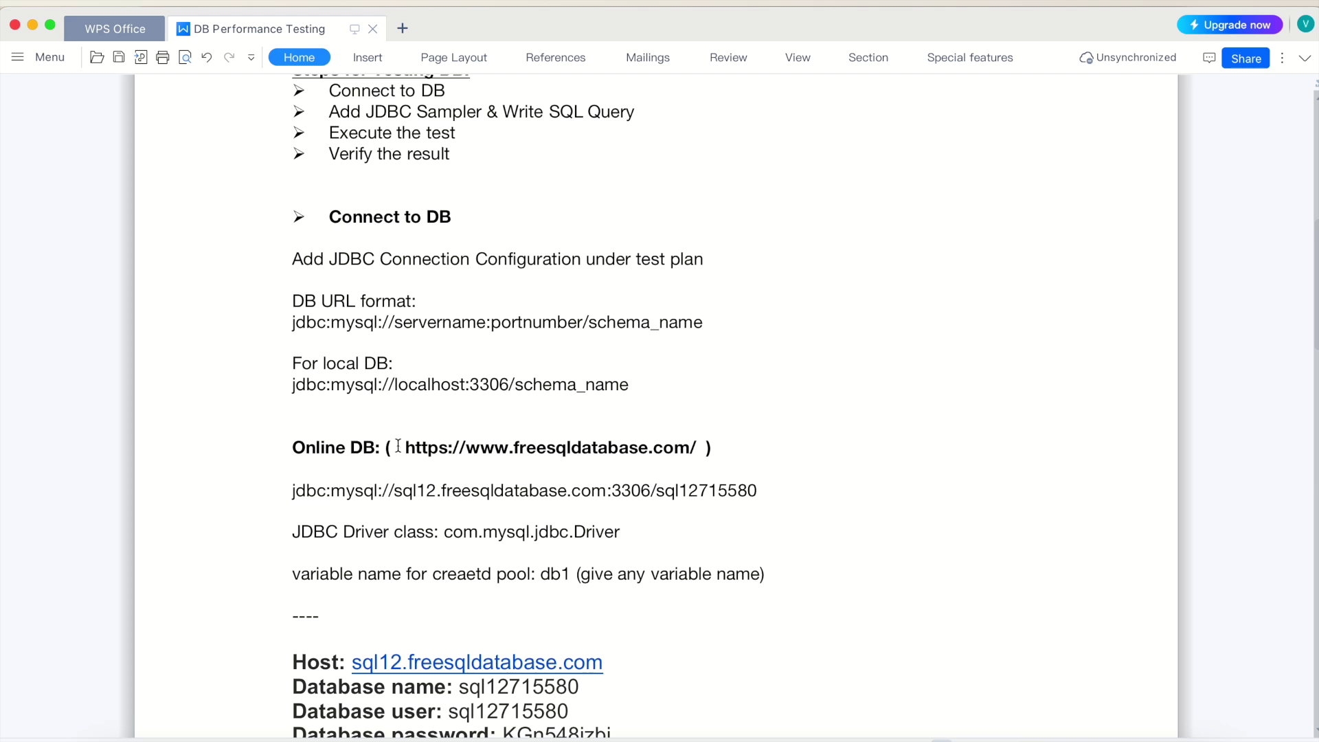
drag(400, 450, 695, 450)
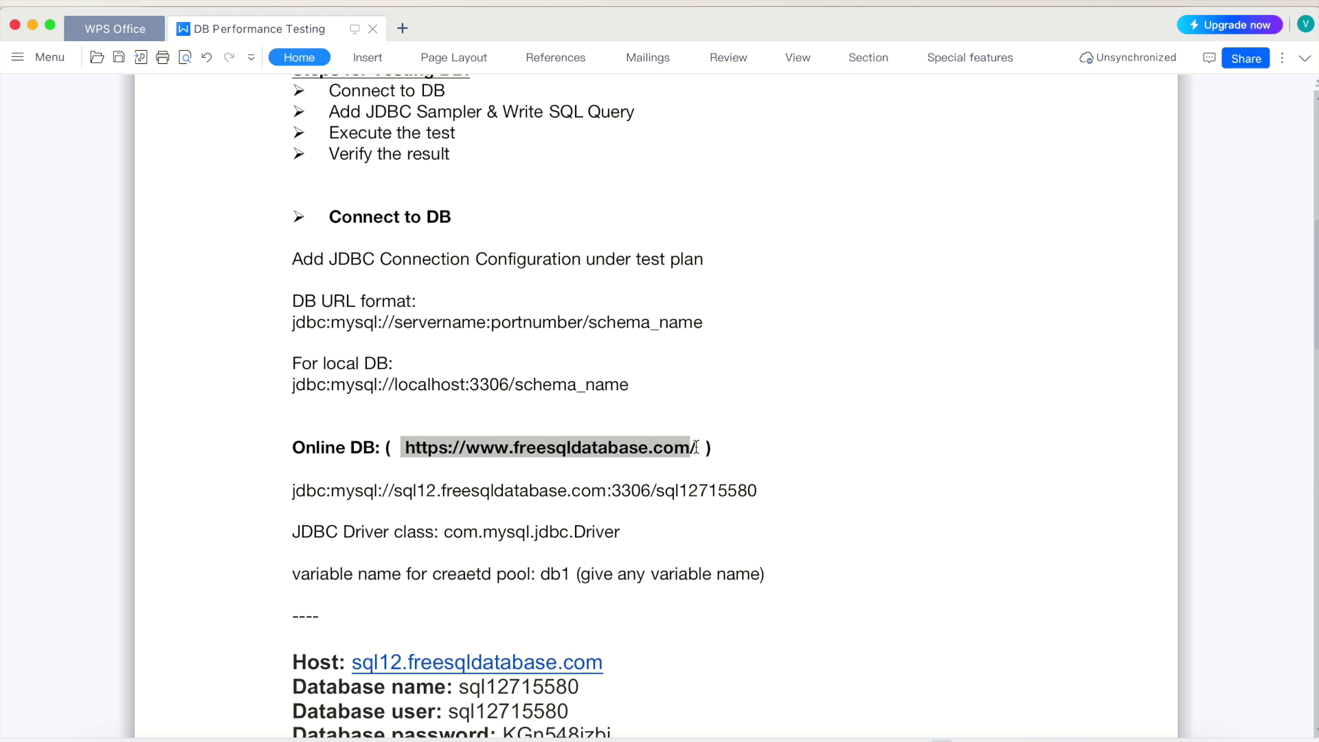
scroll(599, 505, up, 10)
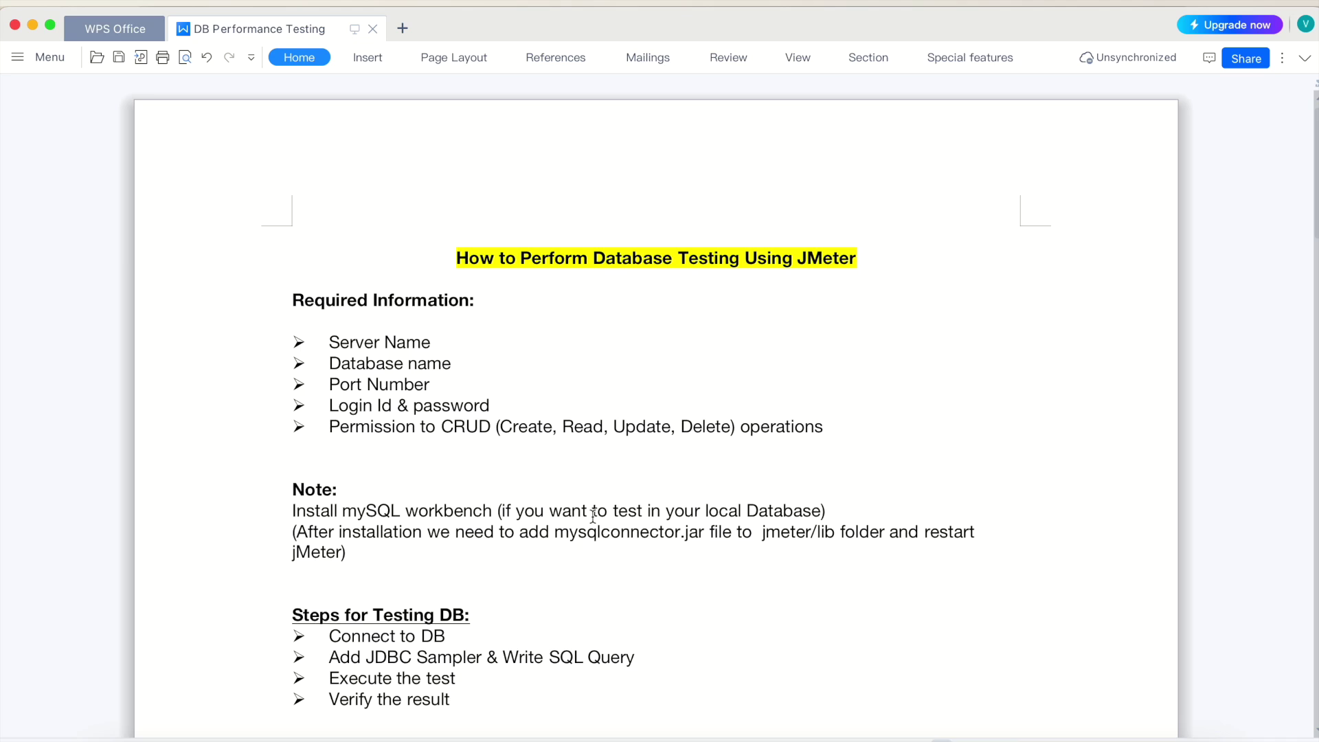
click(665, 740)
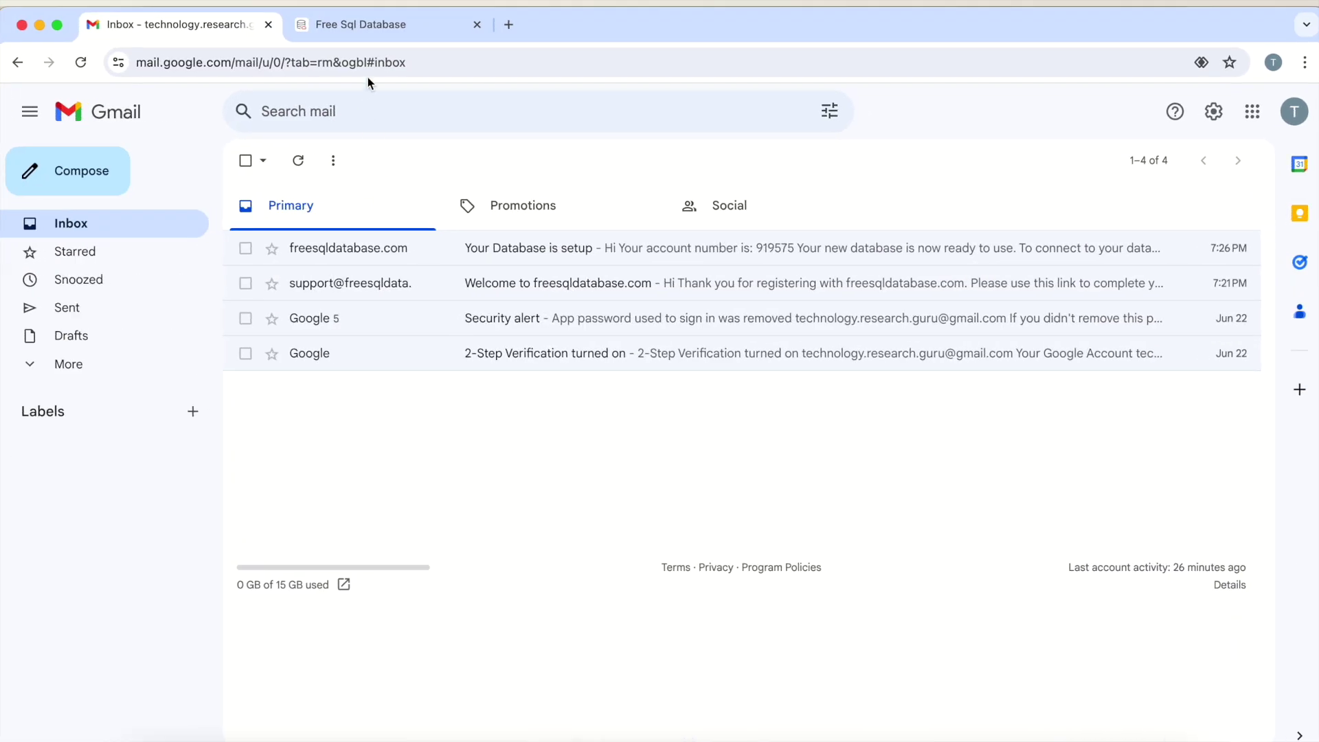
Log in to FreeSQLdatabase with the I'm not a robot check ticked
click(362, 24)
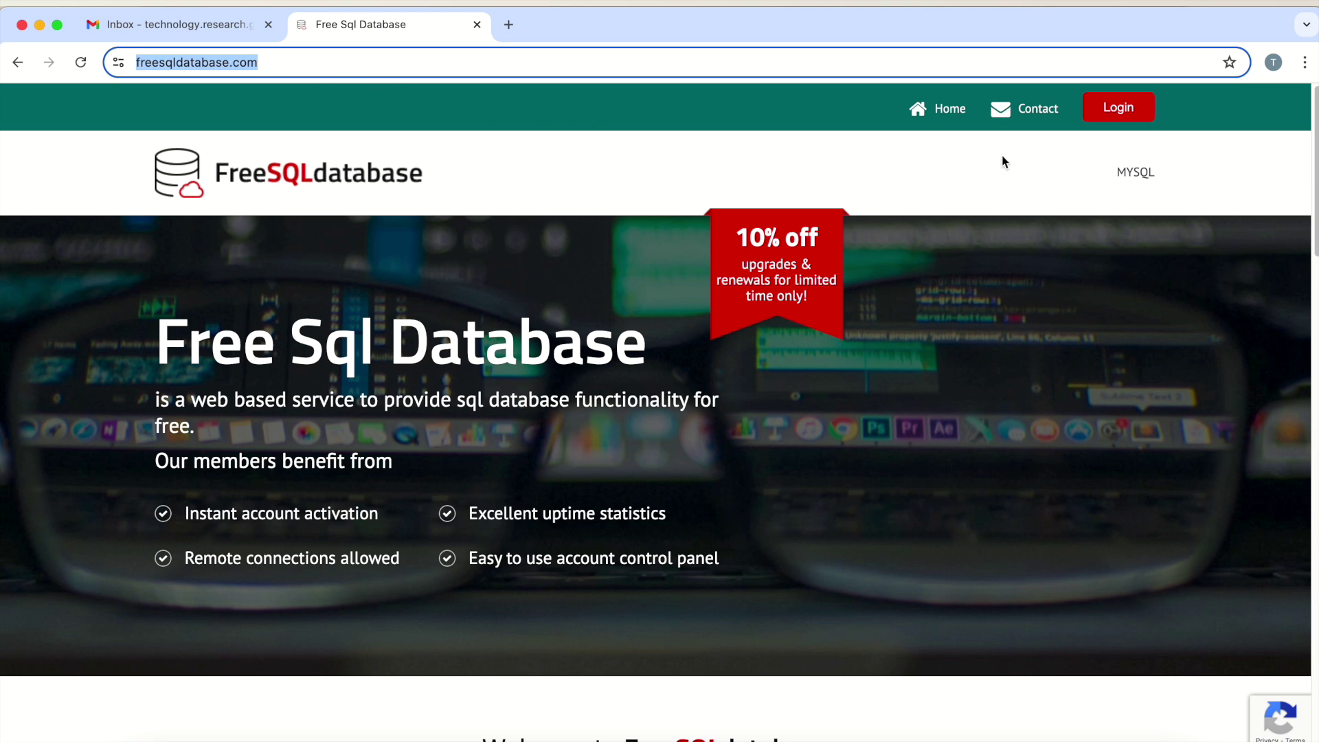
click(1129, 114)
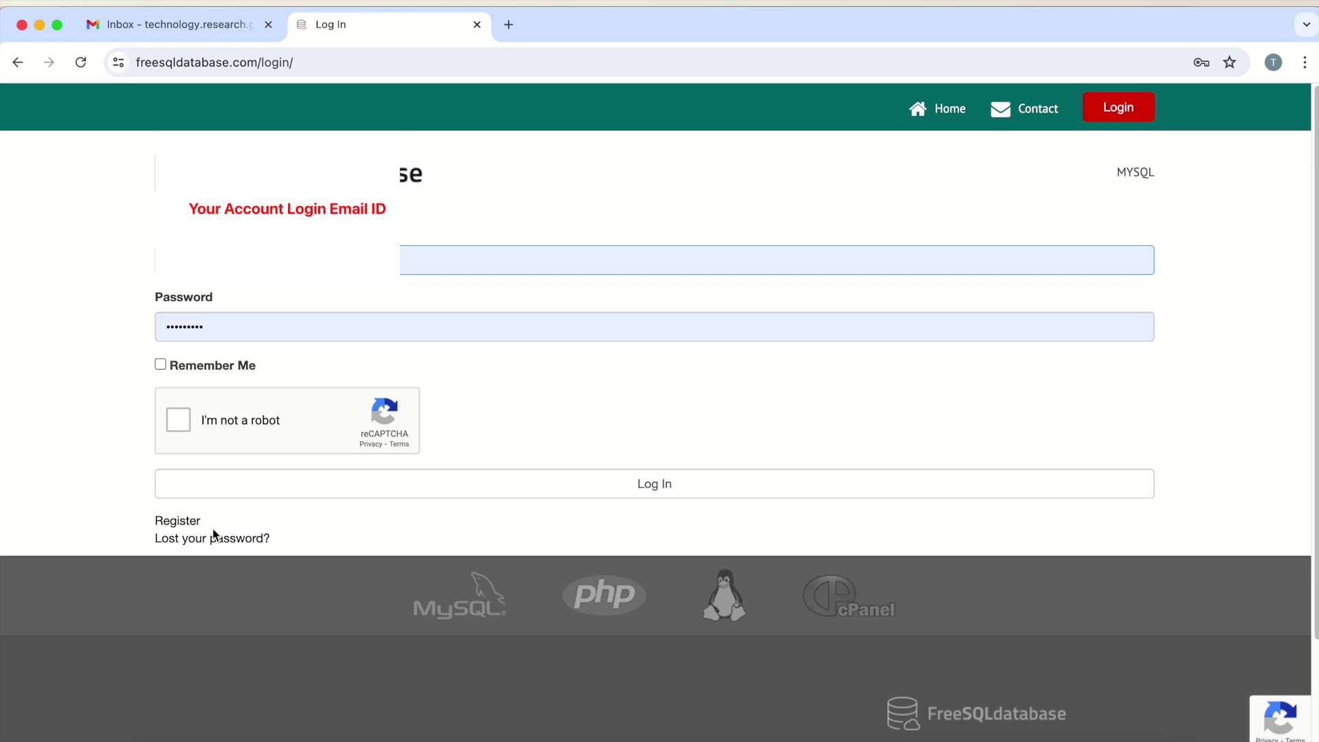
click(180, 523)
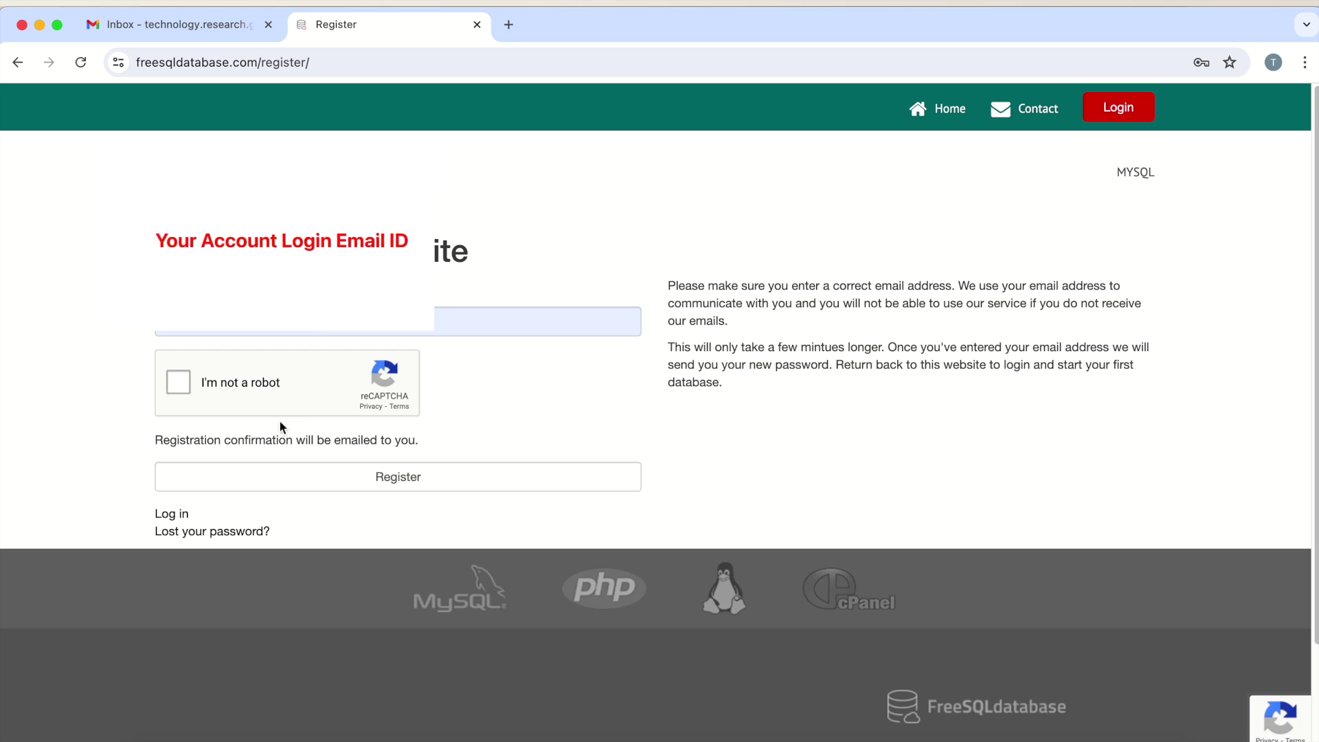
click(180, 517)
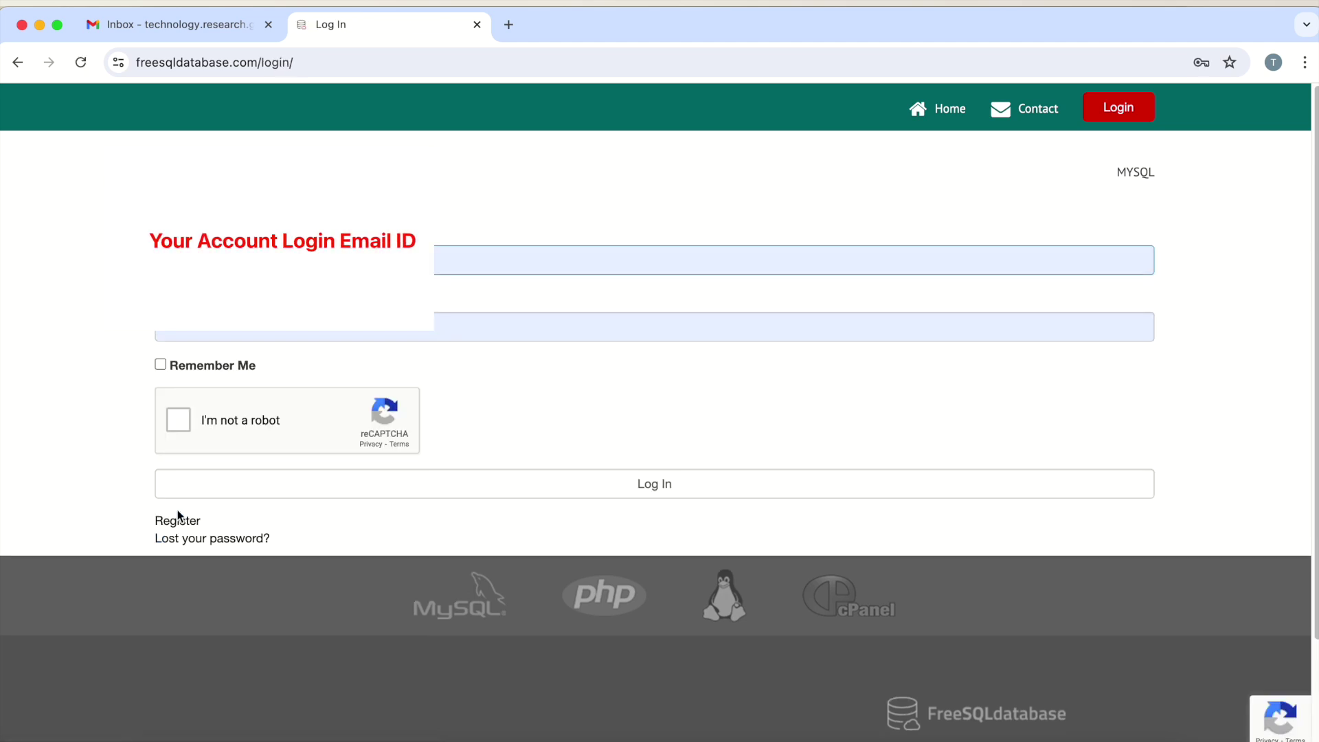
click(180, 419)
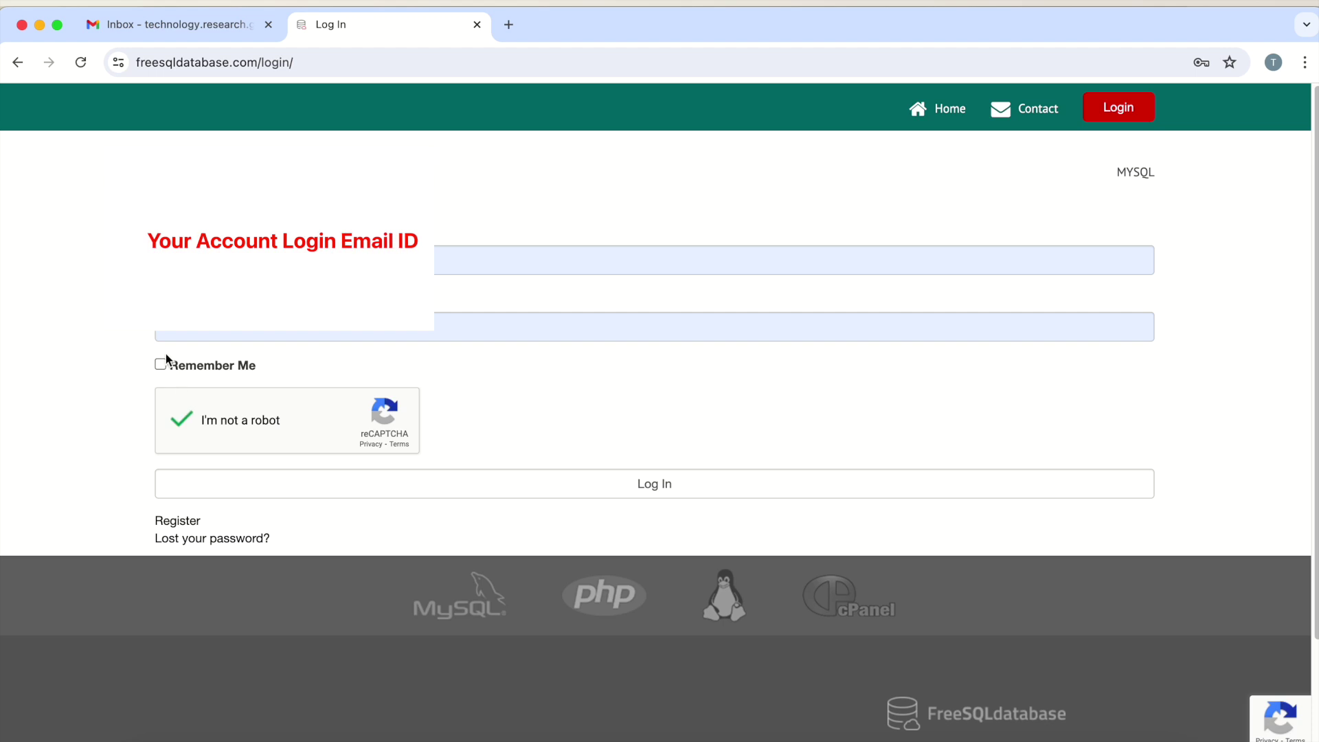
click(639, 487)
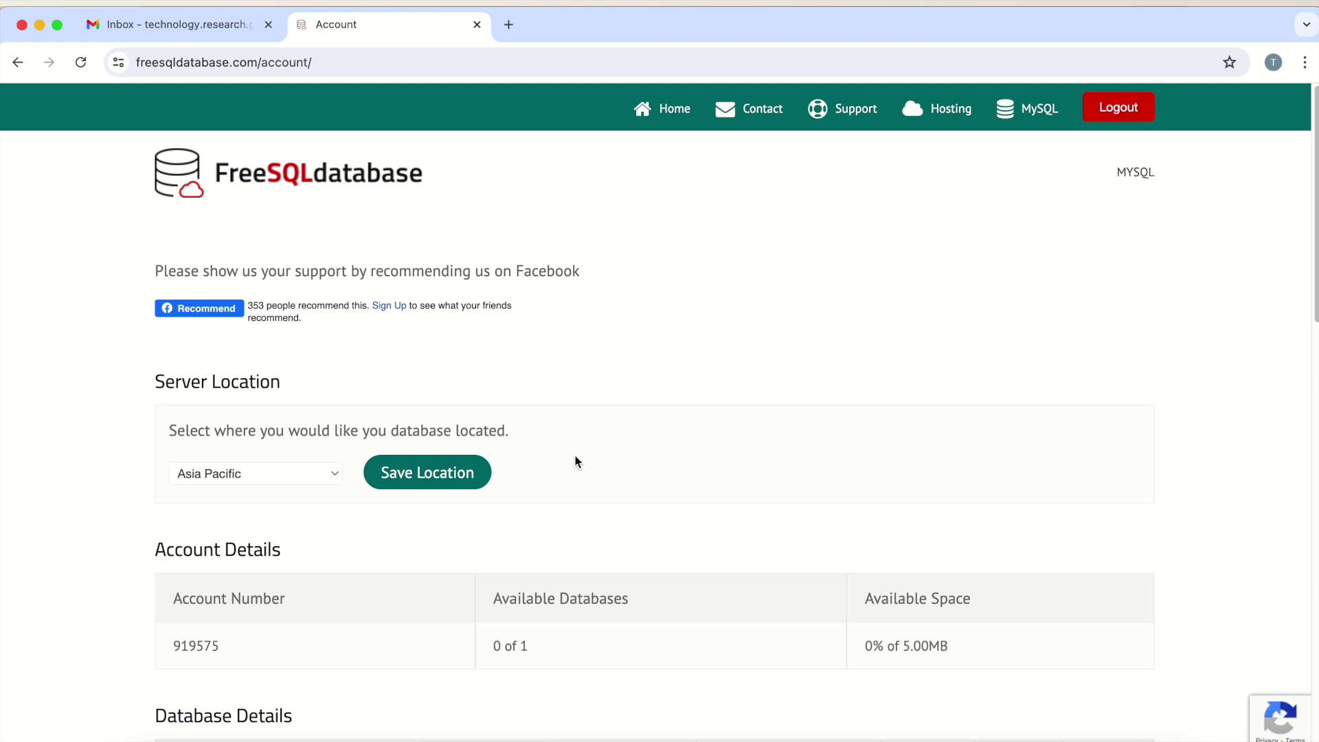
scroll(576, 462, down, 9)
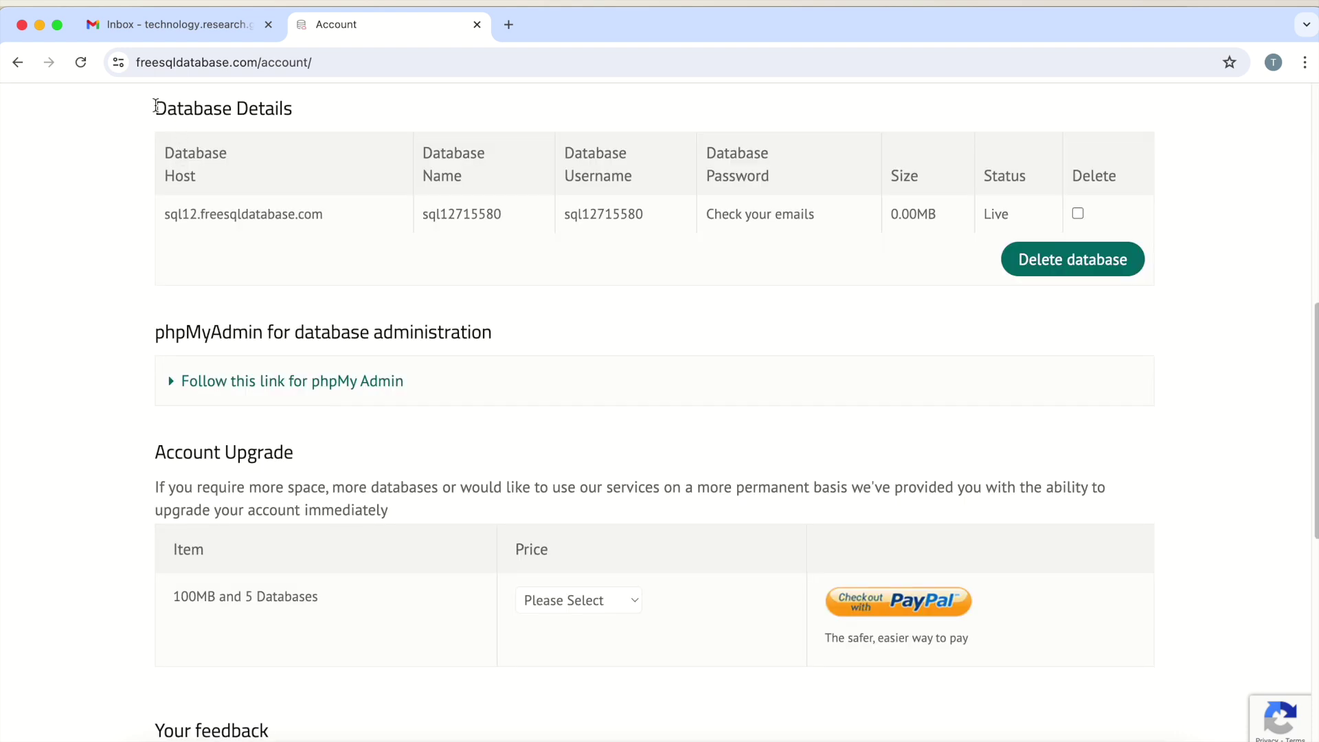
Review the Database Details table for the live database on sql12.freesqldatabase.com
drag(156, 106, 1211, 221)
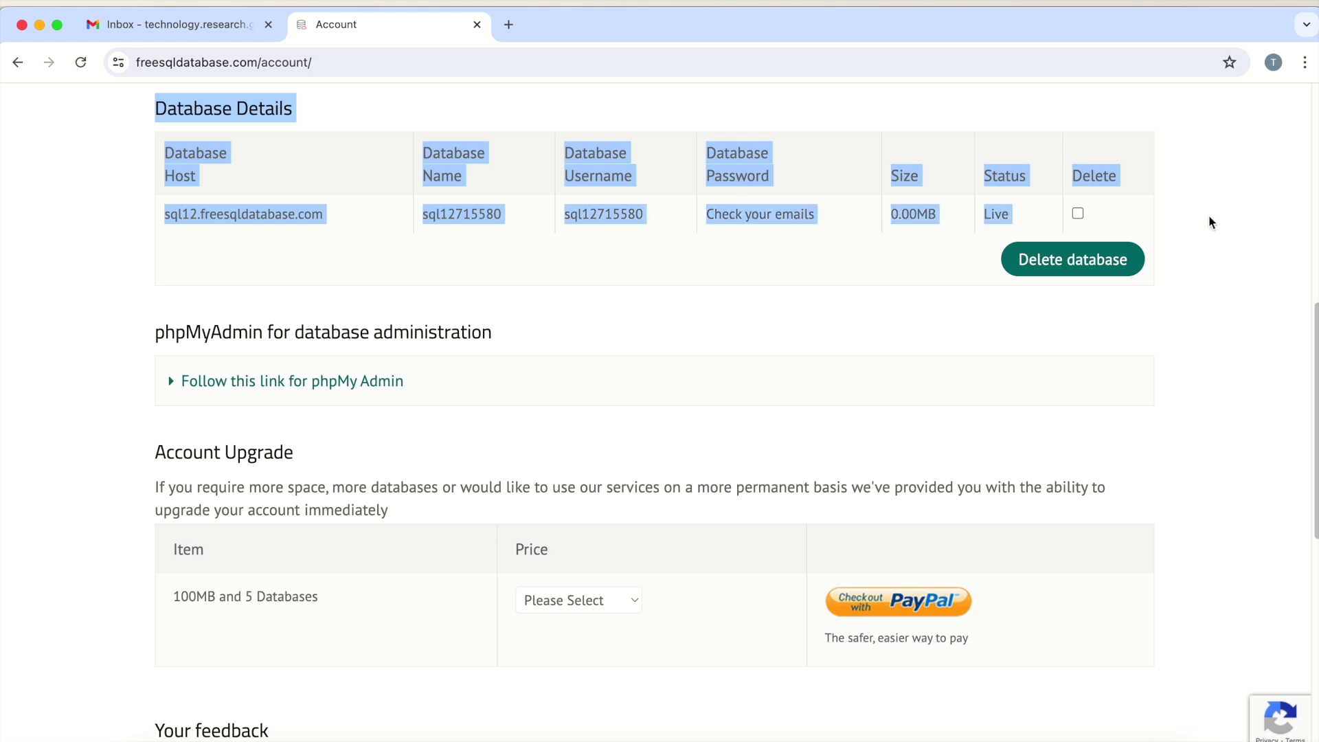
click(1211, 222)
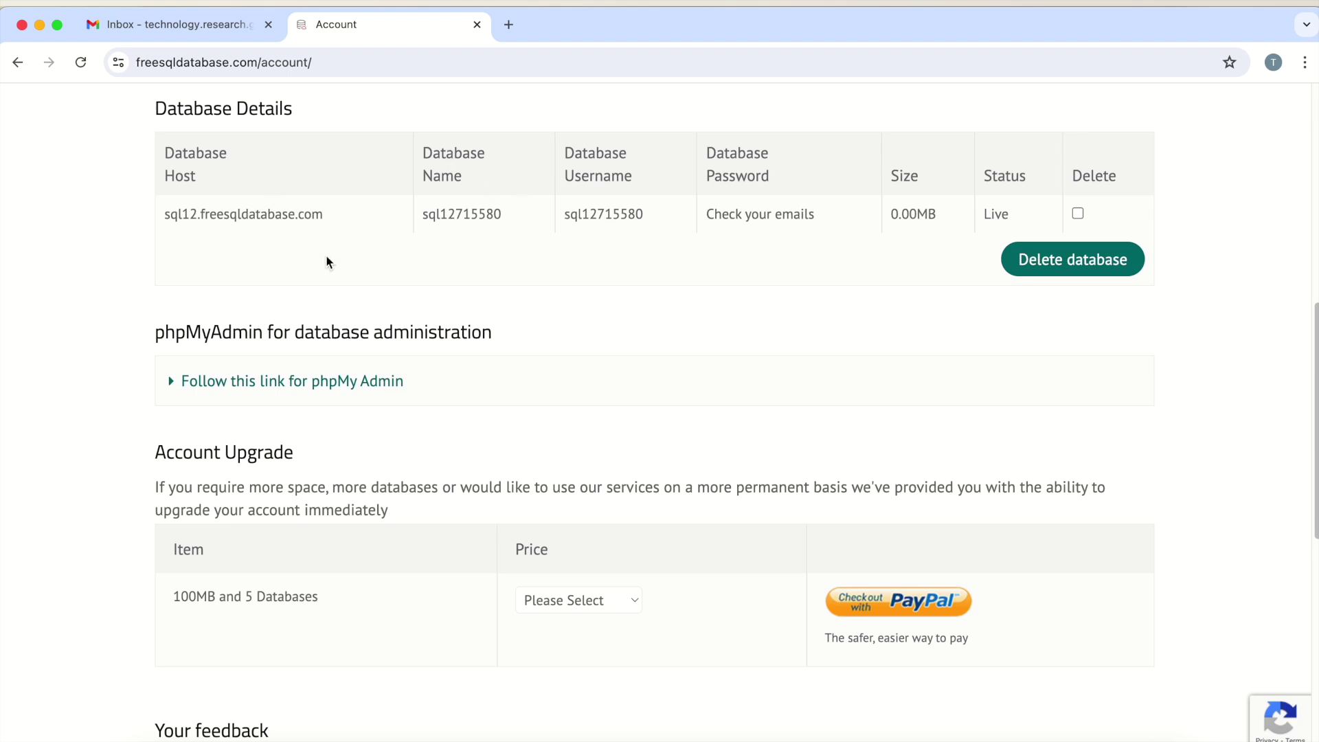
Read the host, database, user and port 3306 details in the 'Your Database is setup' email
click(147, 21)
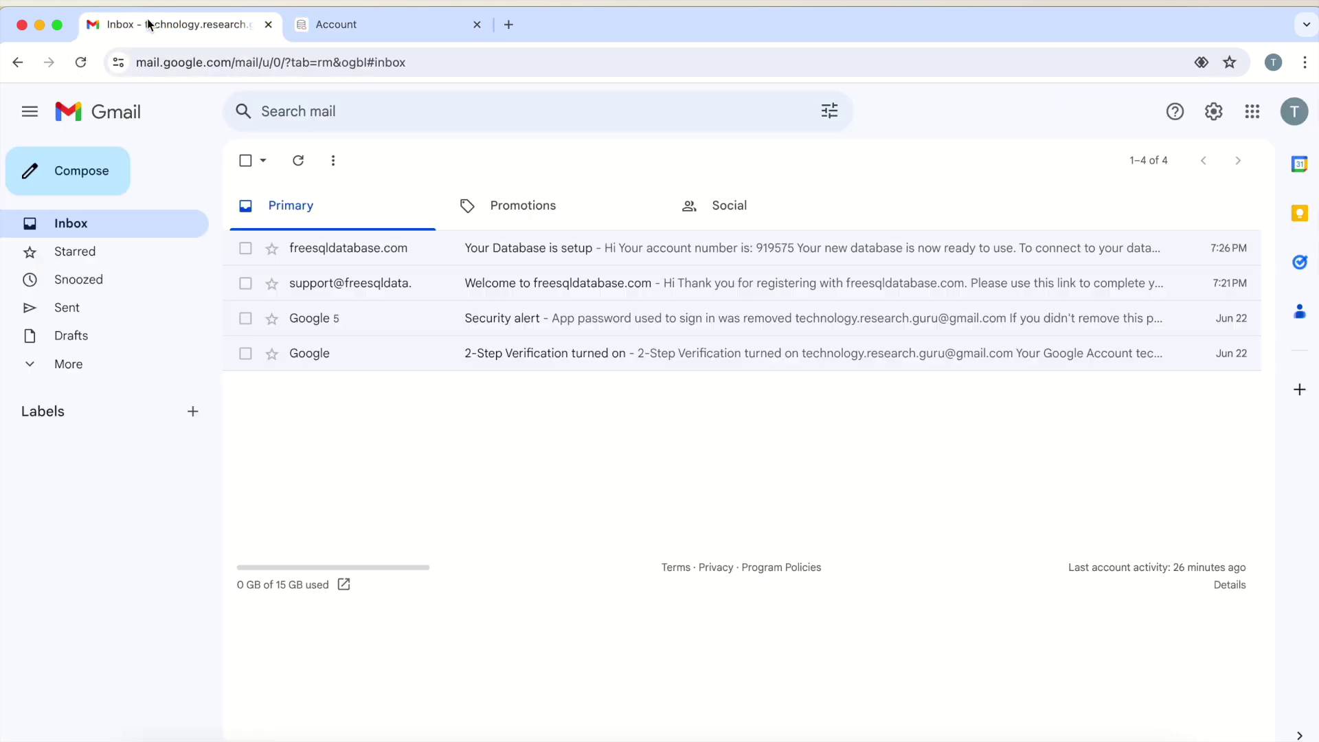
click(519, 245)
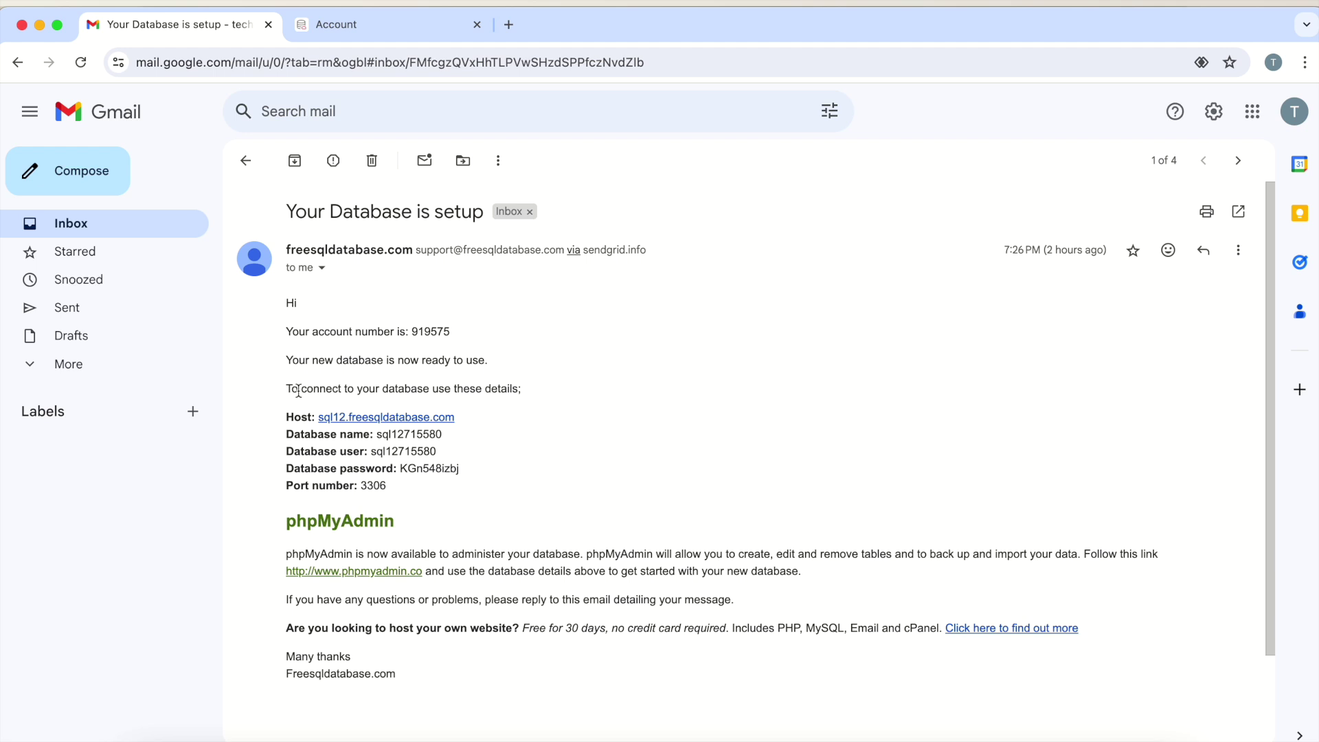
drag(287, 324, 579, 529)
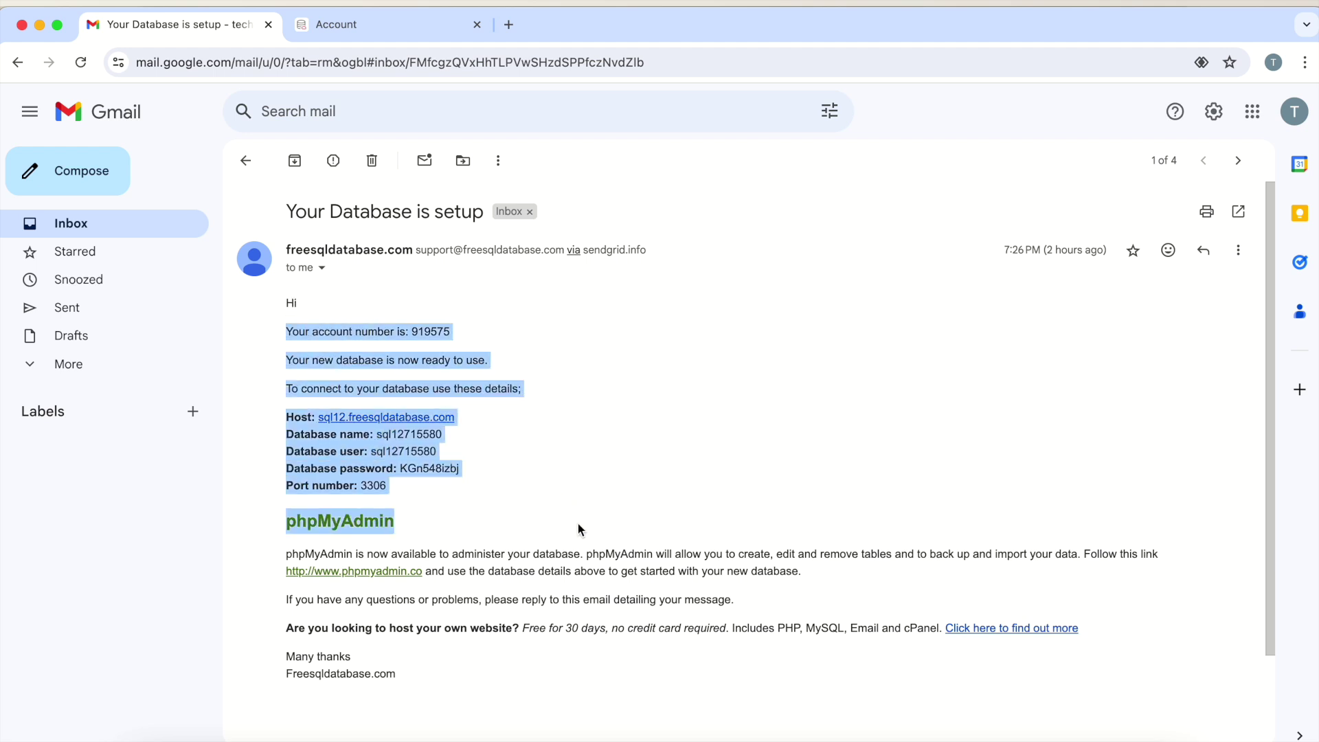
click(488, 478)
scroll(412, 461, down, 1)
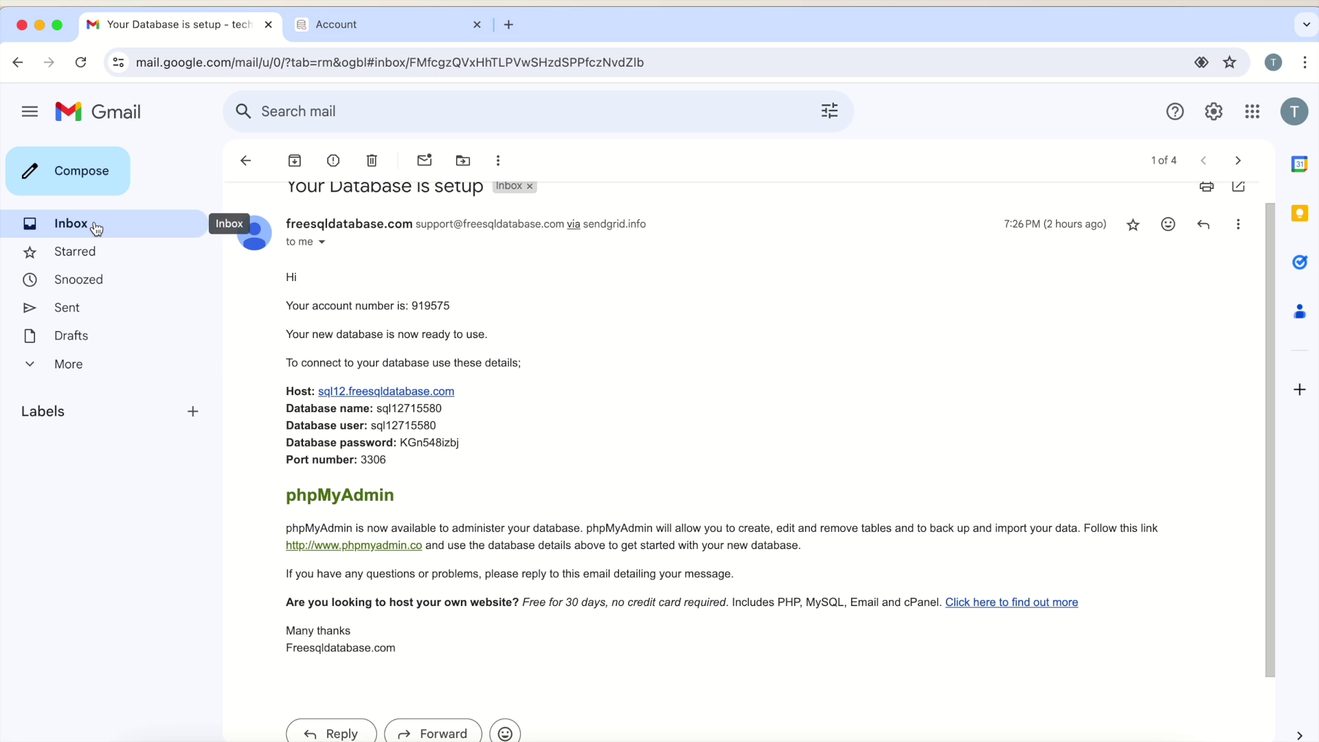
drag(285, 390, 446, 472)
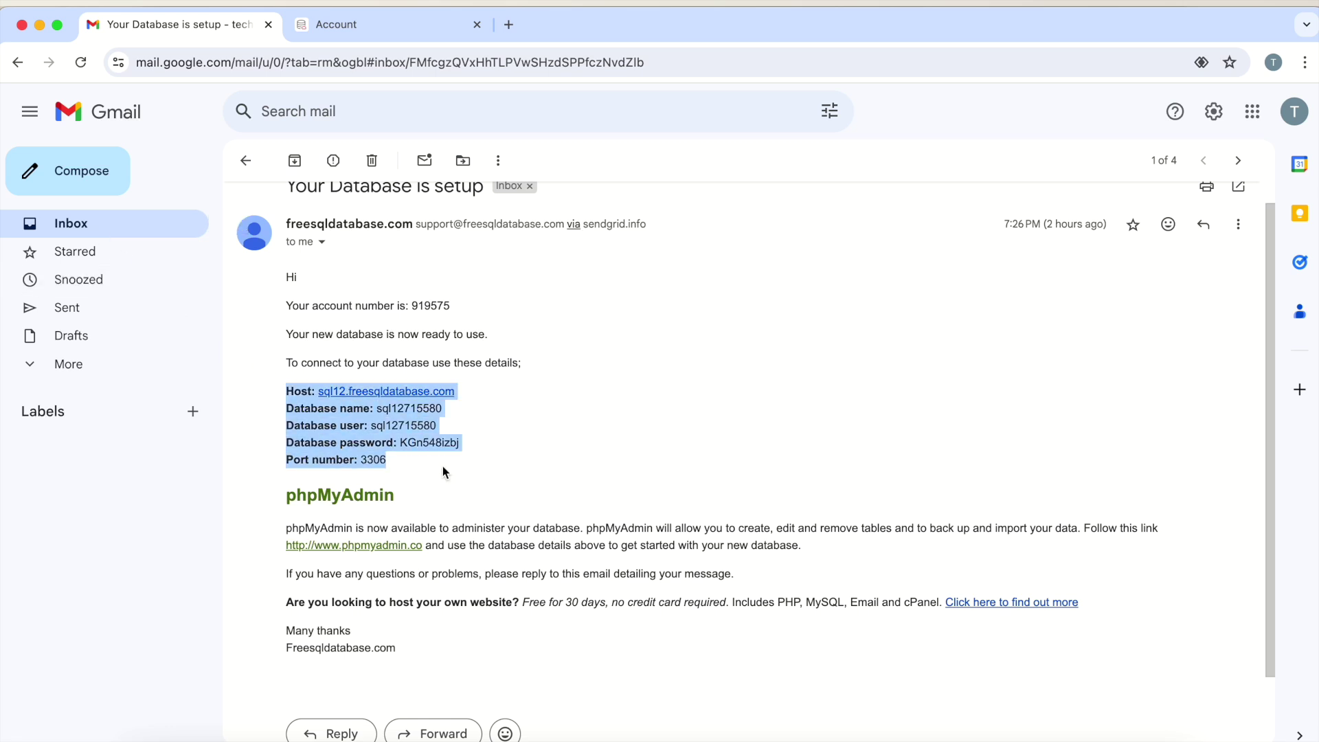
click(88, 227)
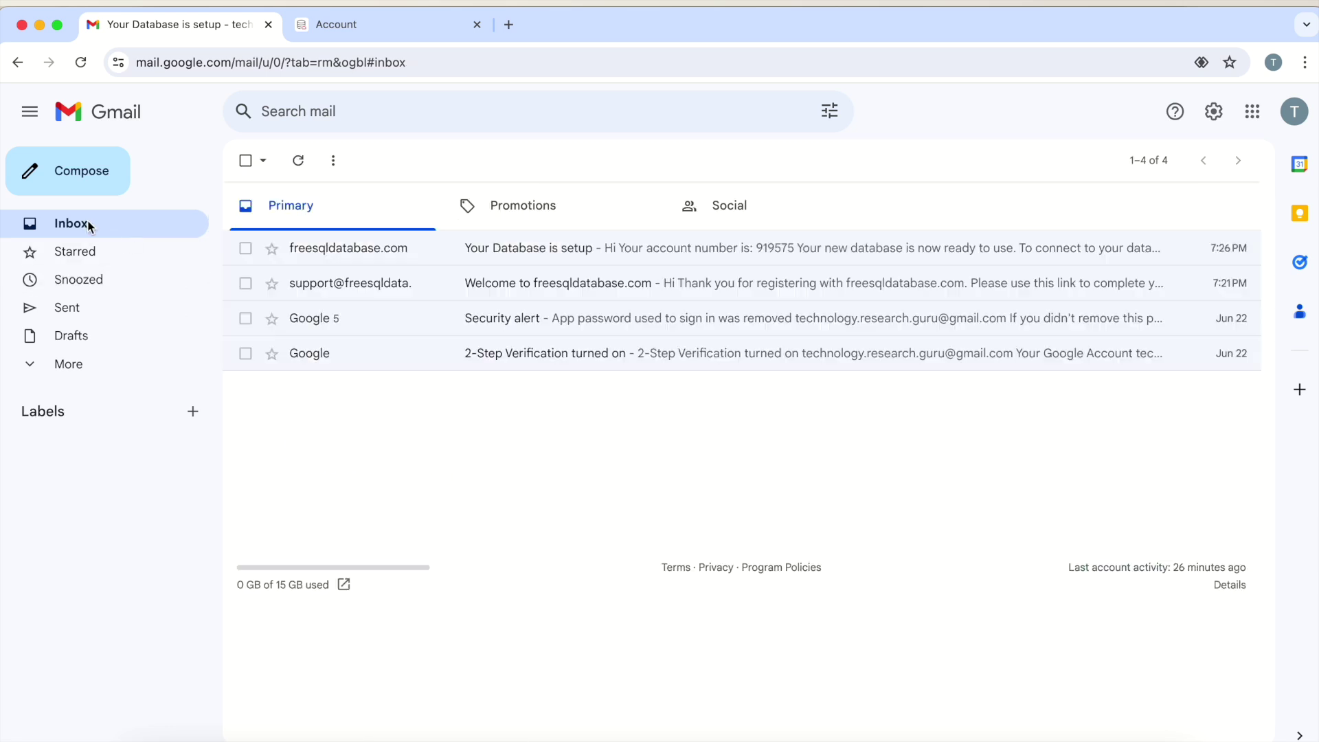
click(373, 26)
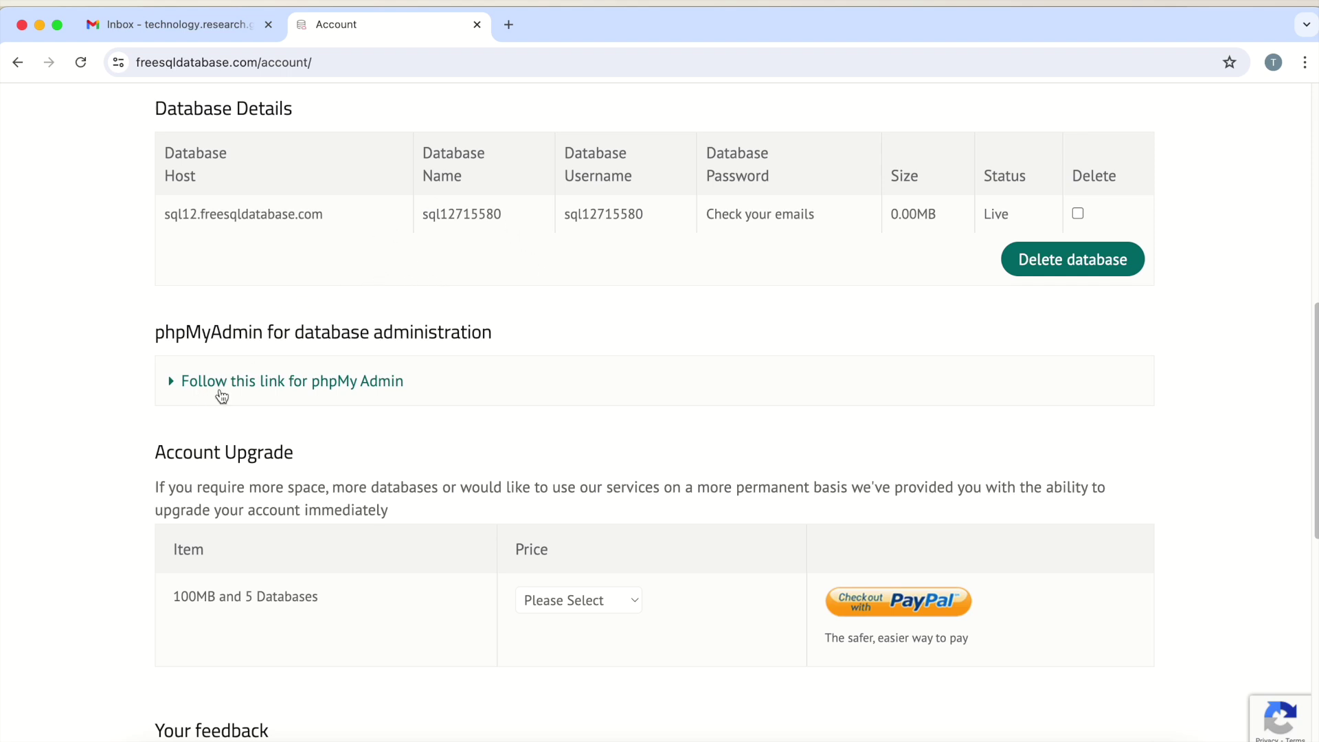
Open phpMyAdmin for the sql12 database in a new tab, then return to Gmail
click(278, 382)
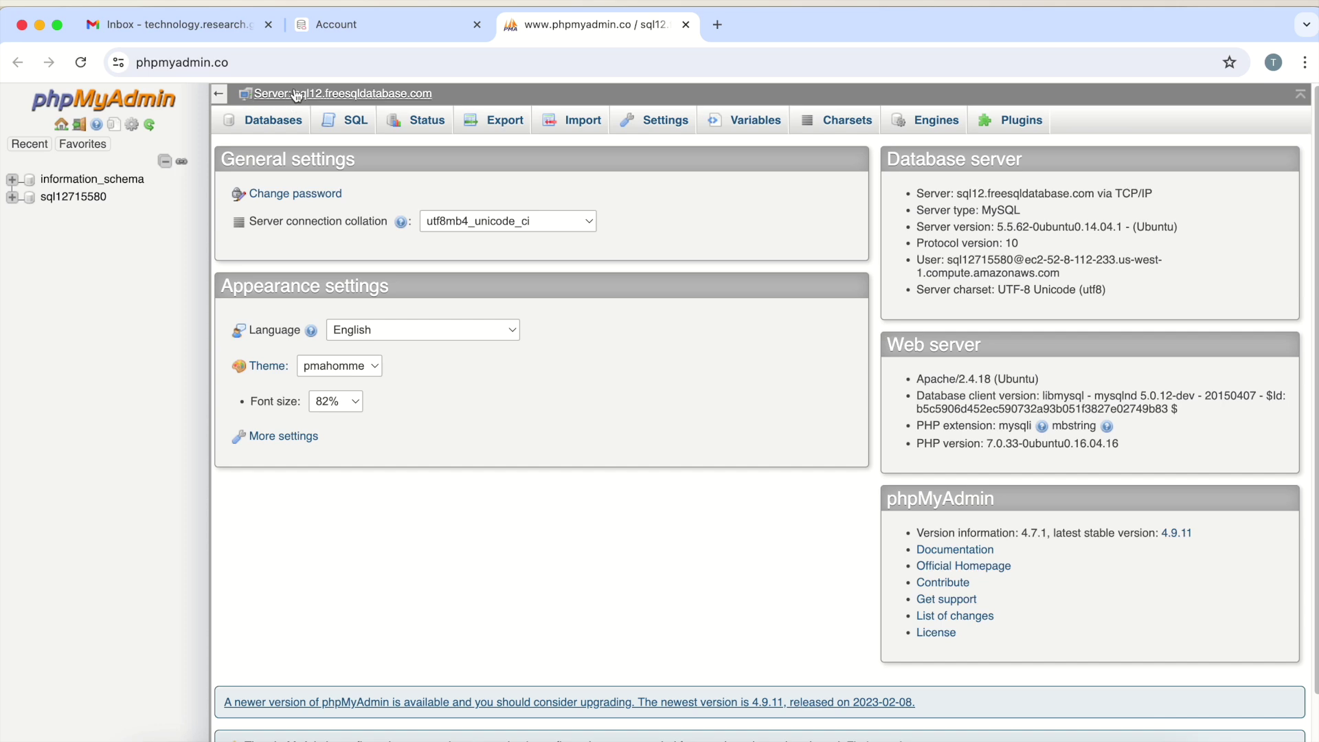
click(180, 22)
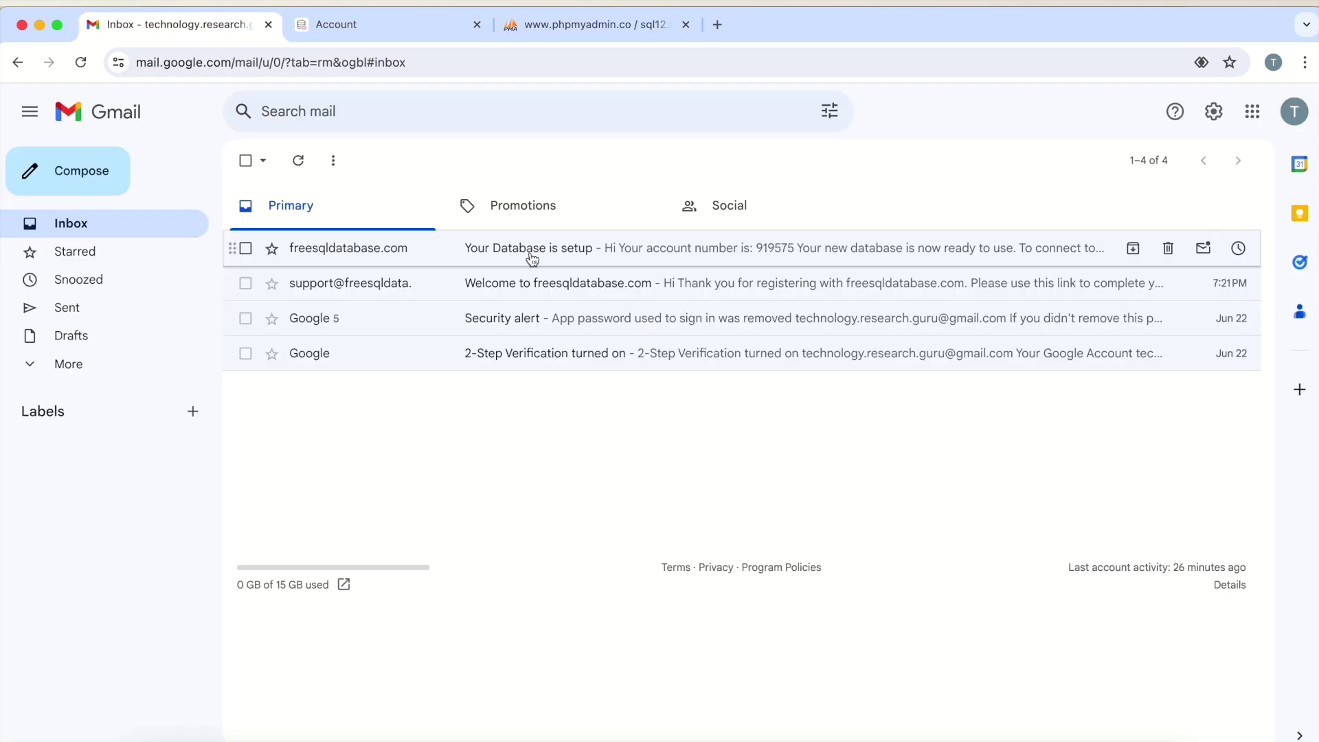
Pick out the database host, user and password values from the setup email
click(531, 258)
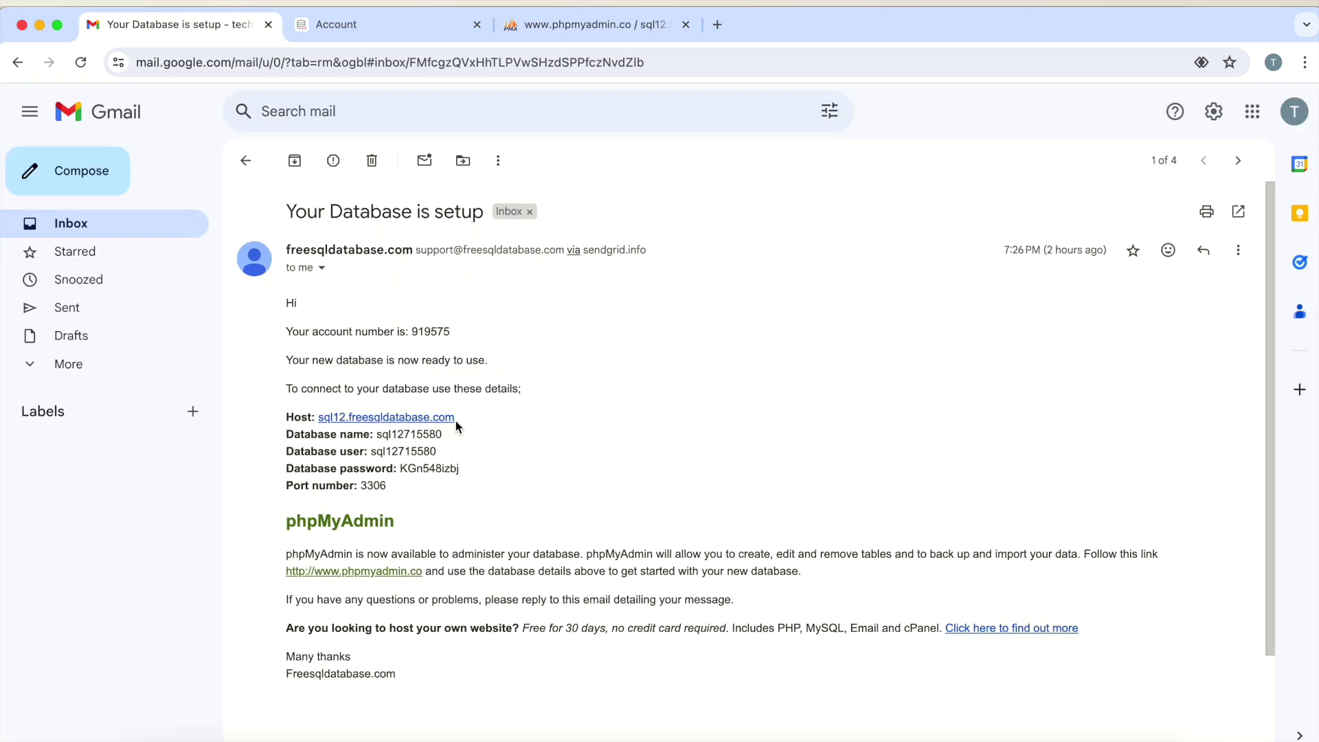
drag(463, 416, 325, 414)
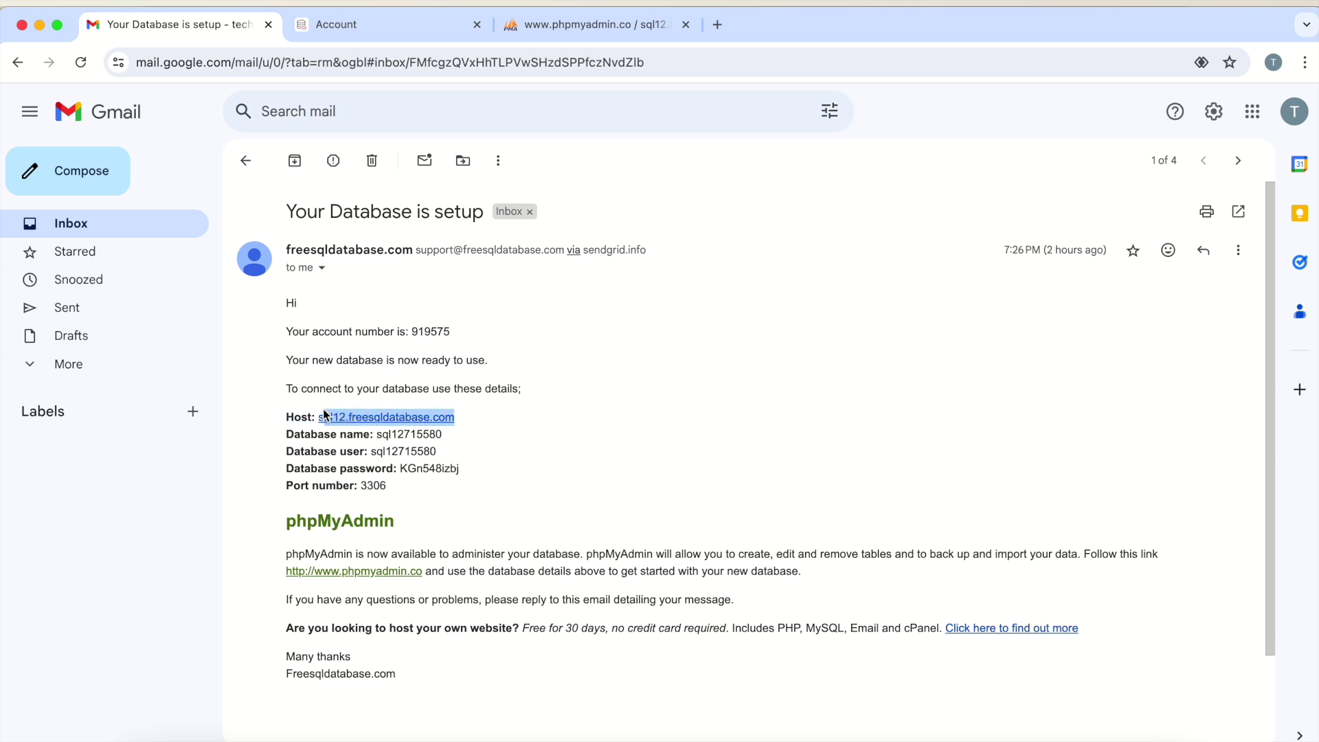
click(410, 454)
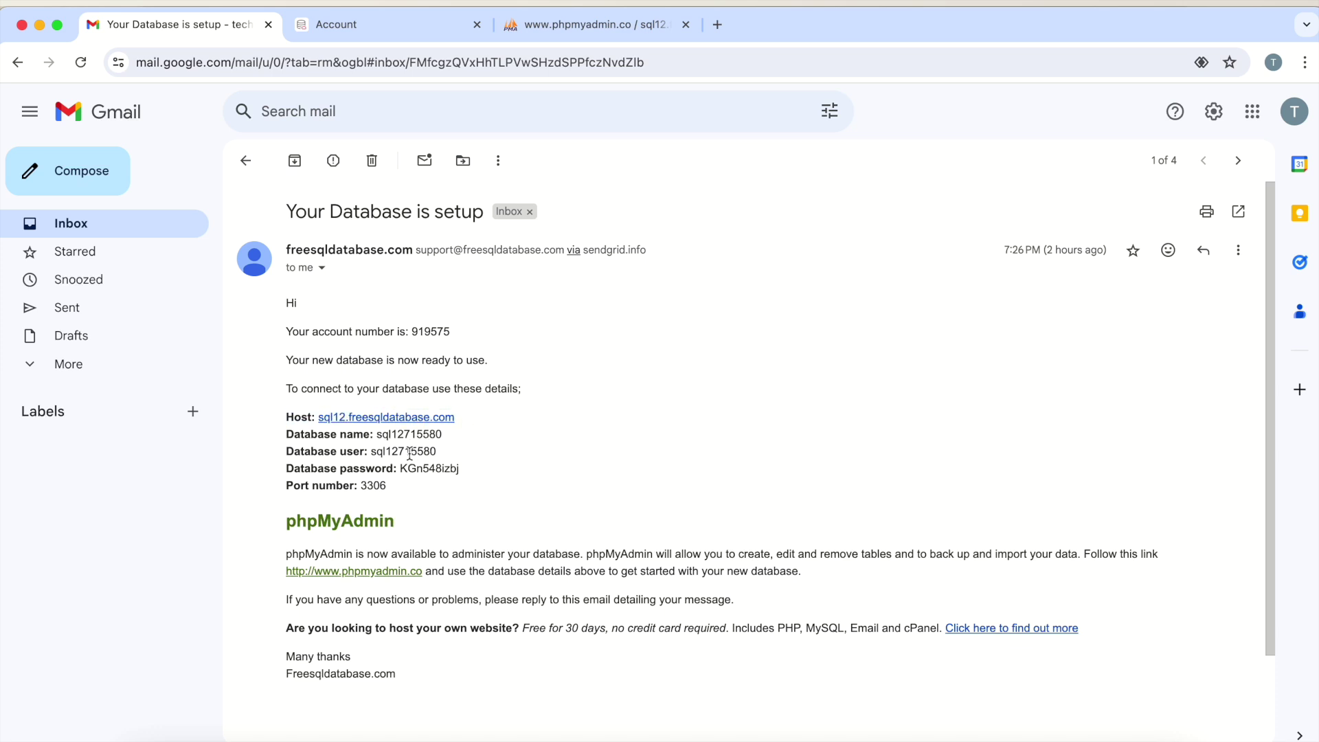
double_click(410, 454)
double_click(420, 470)
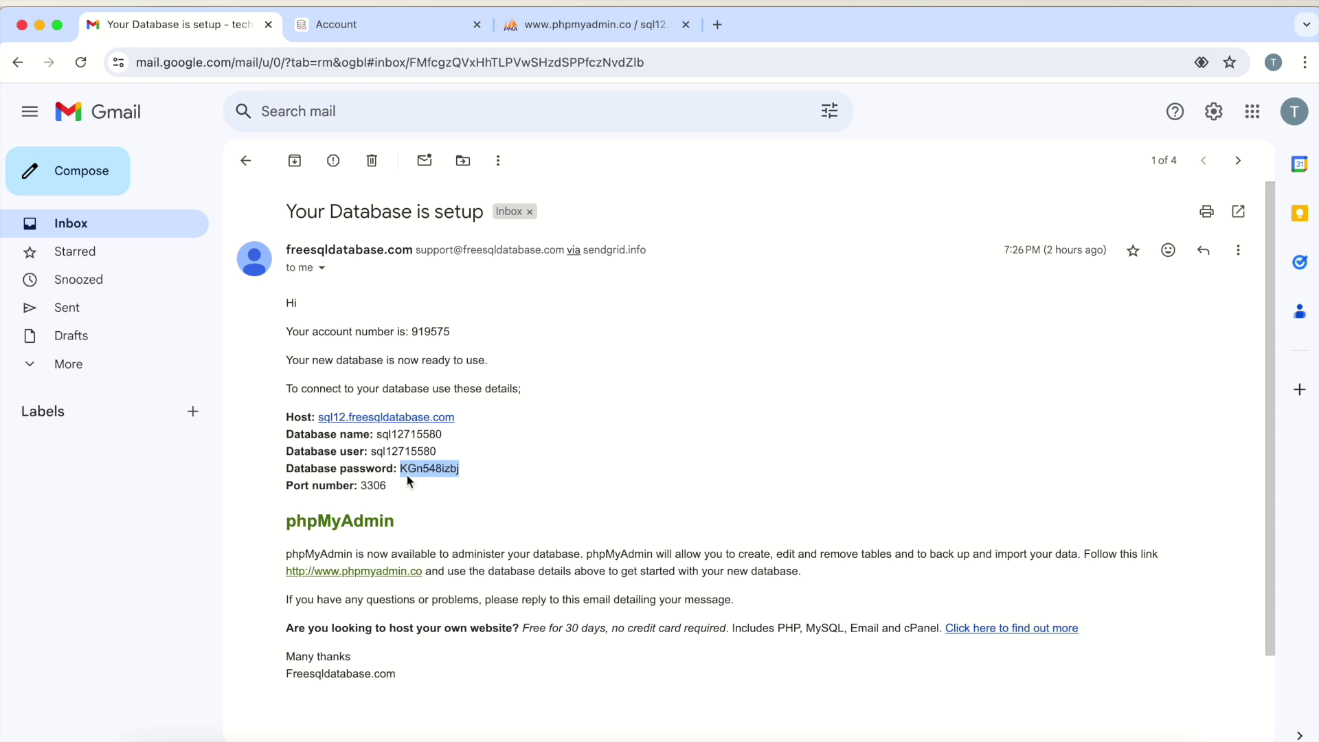
click(583, 24)
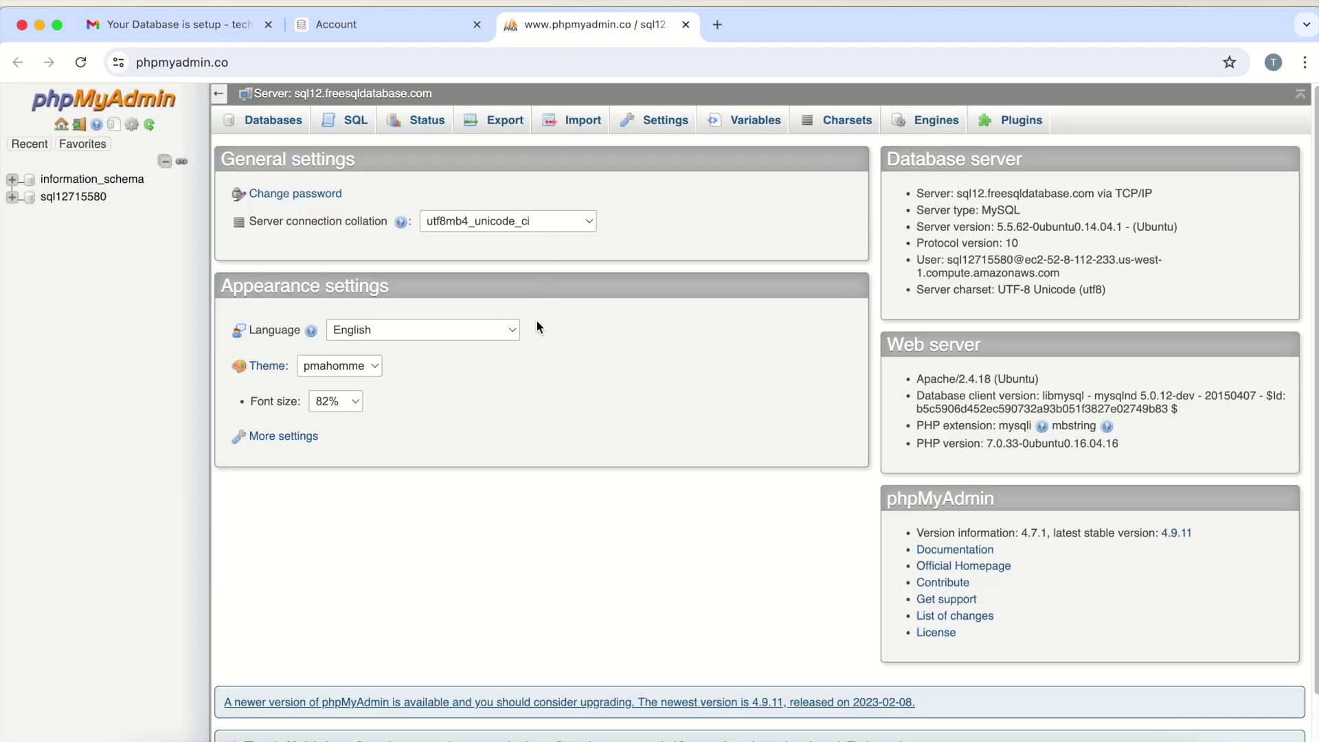
In database sql12715580, start a new table named 'test' with 2 columns
click(69, 199)
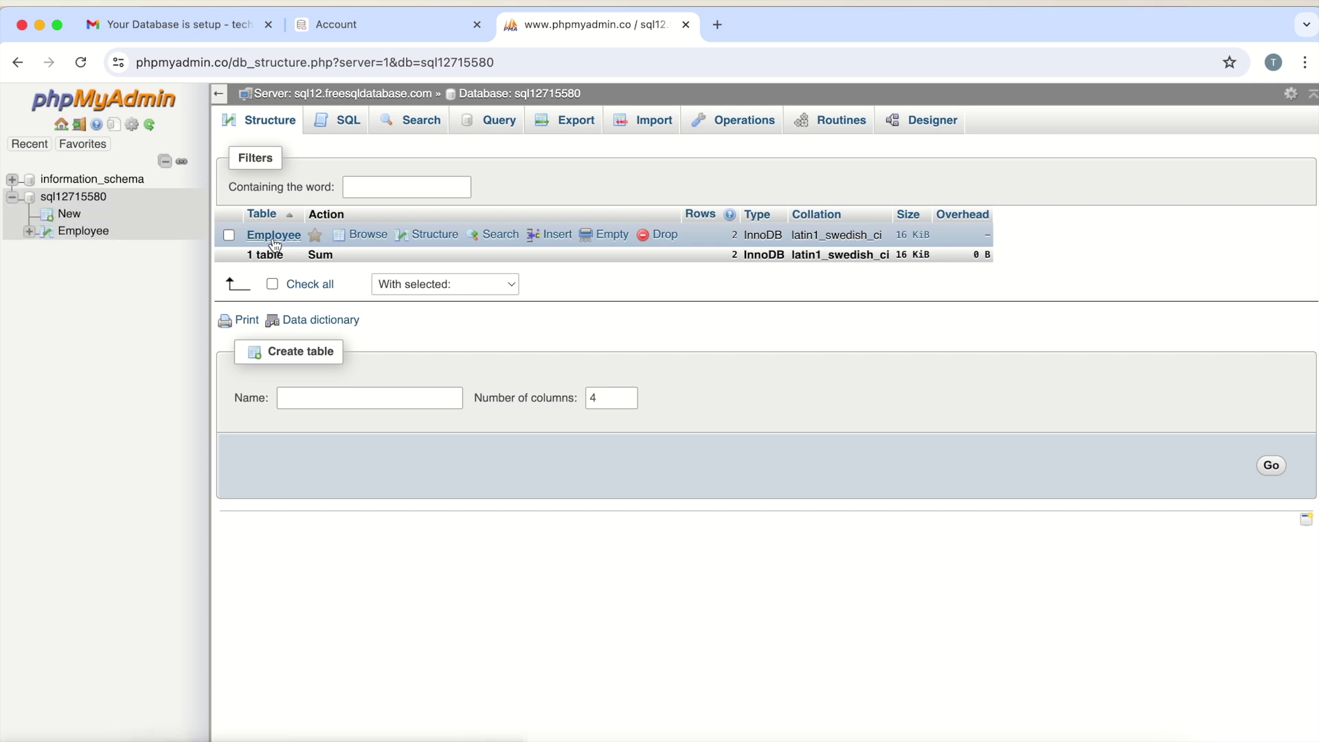
click(28, 232)
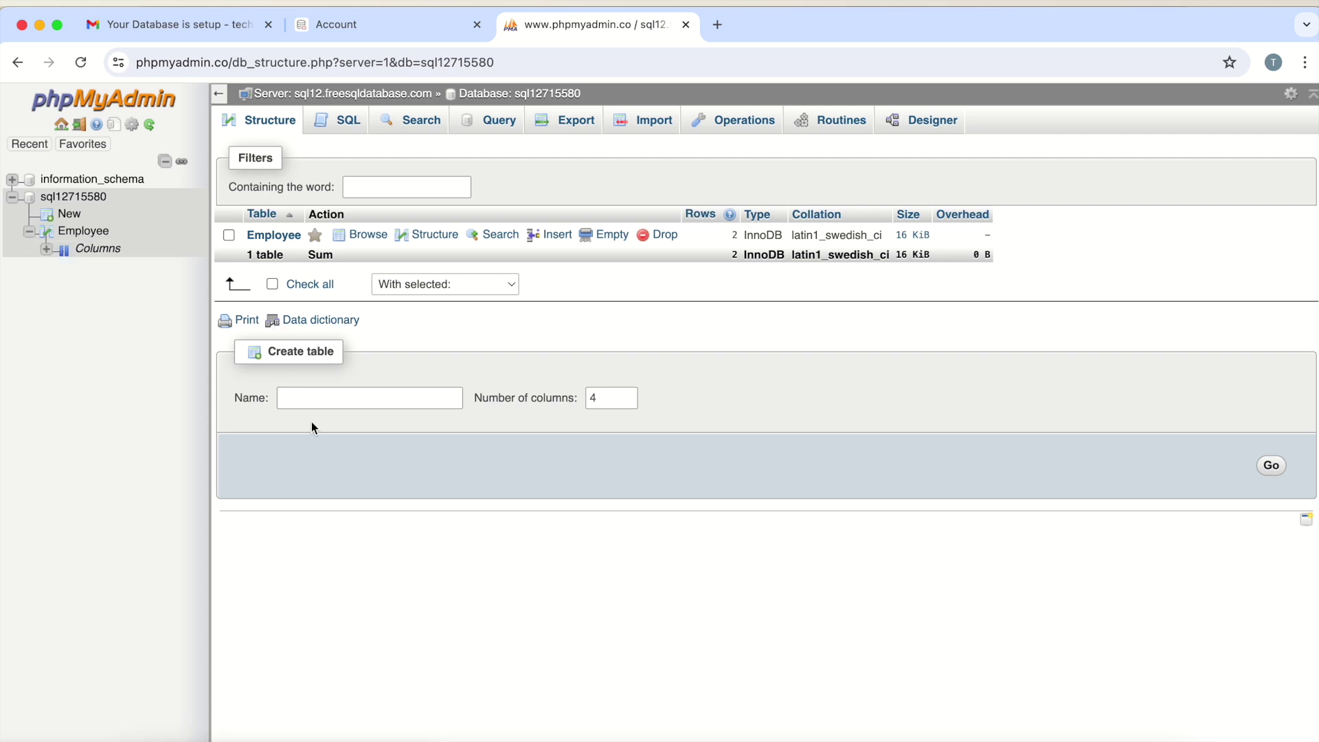
click(309, 398)
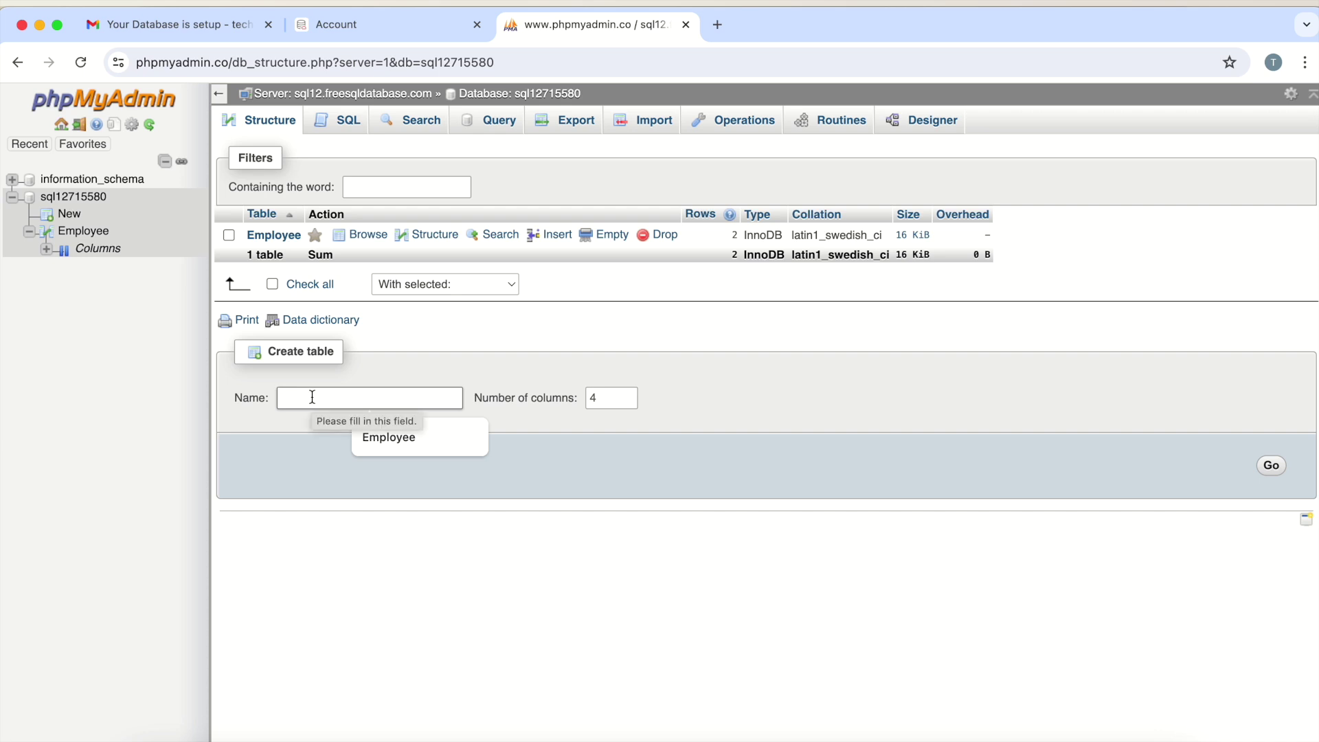
text(test)
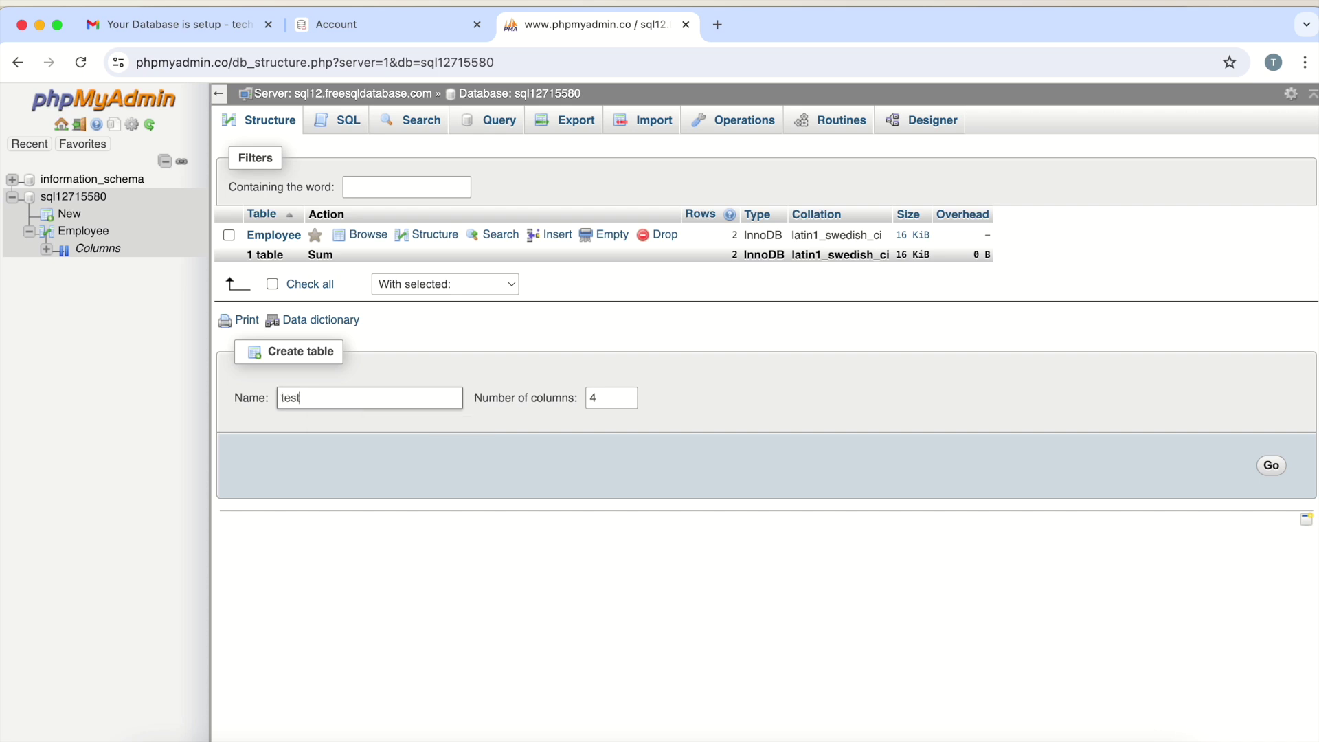
click(617, 398)
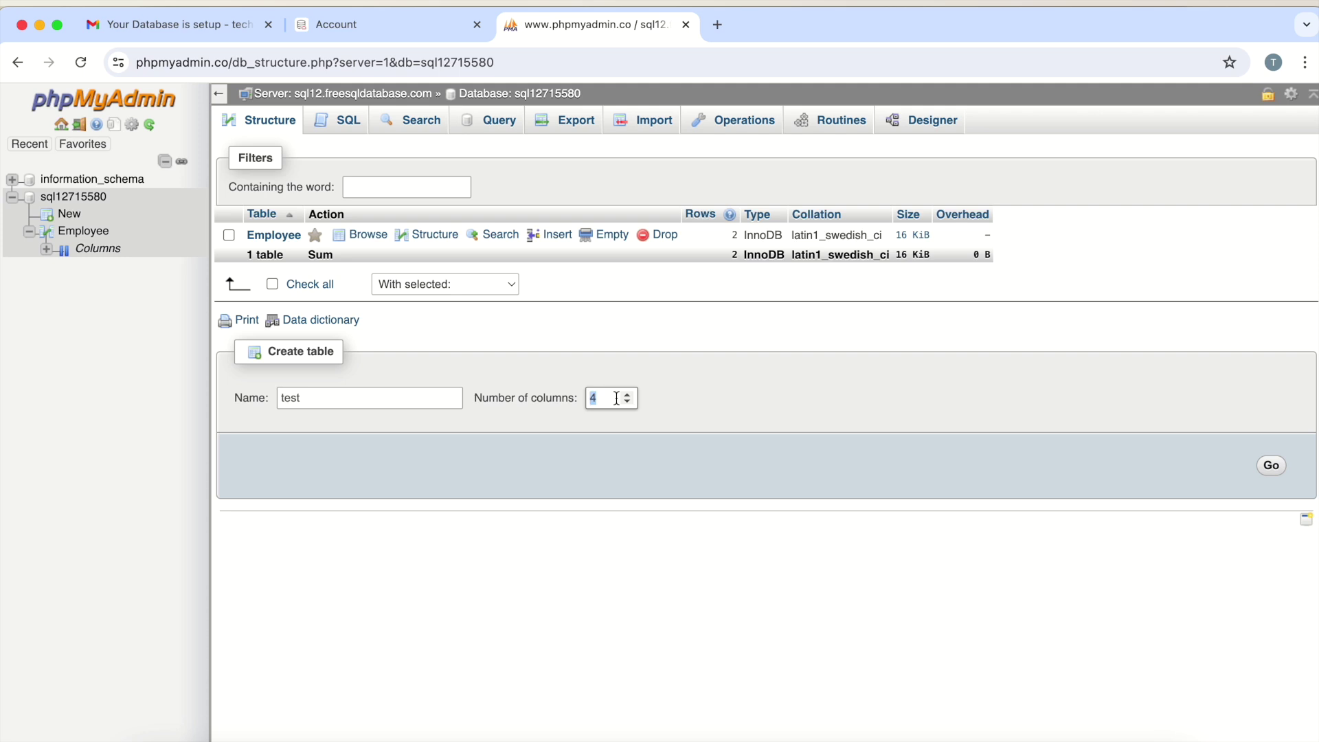
text(2)
click(1270, 467)
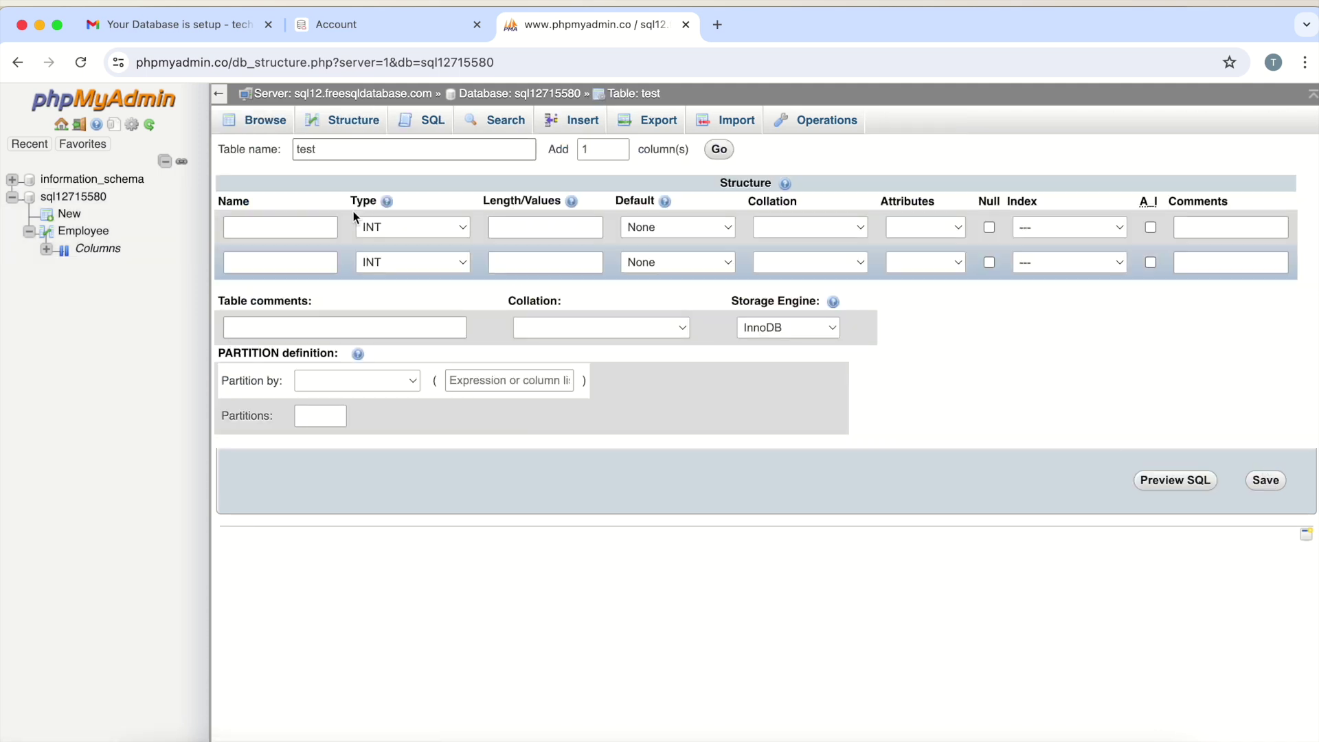
Define columns ID as VARCHAR(10) and Name as VARCHAR(20)
click(271, 228)
click(275, 266)
click(268, 262)
text(Name)
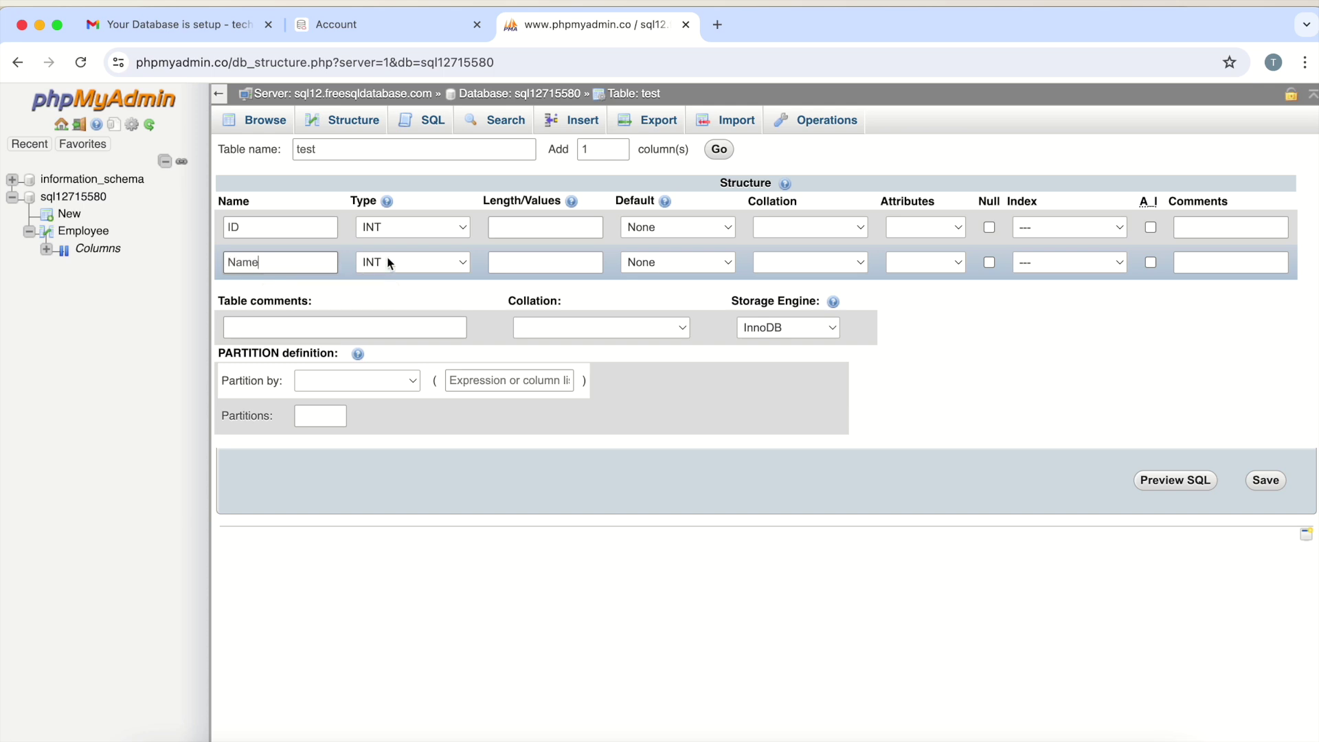
click(460, 231)
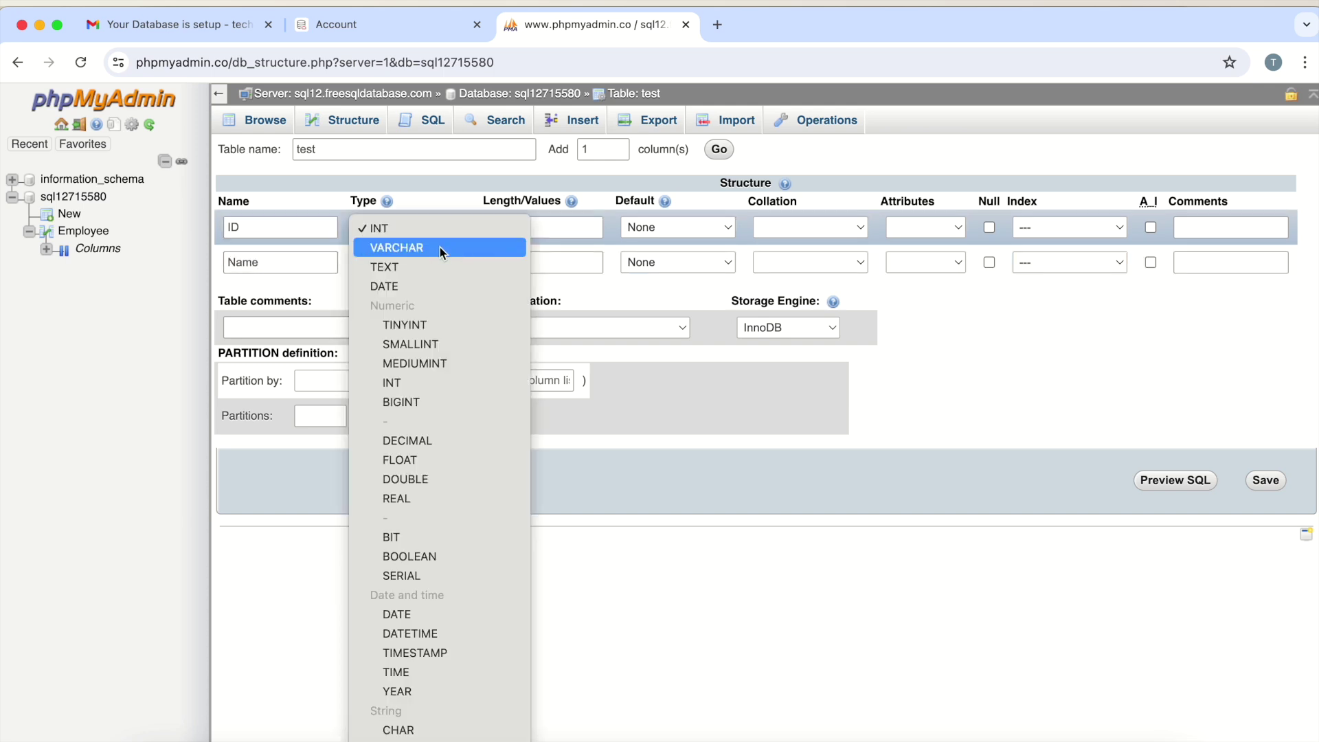
click(440, 246)
click(432, 261)
click(424, 277)
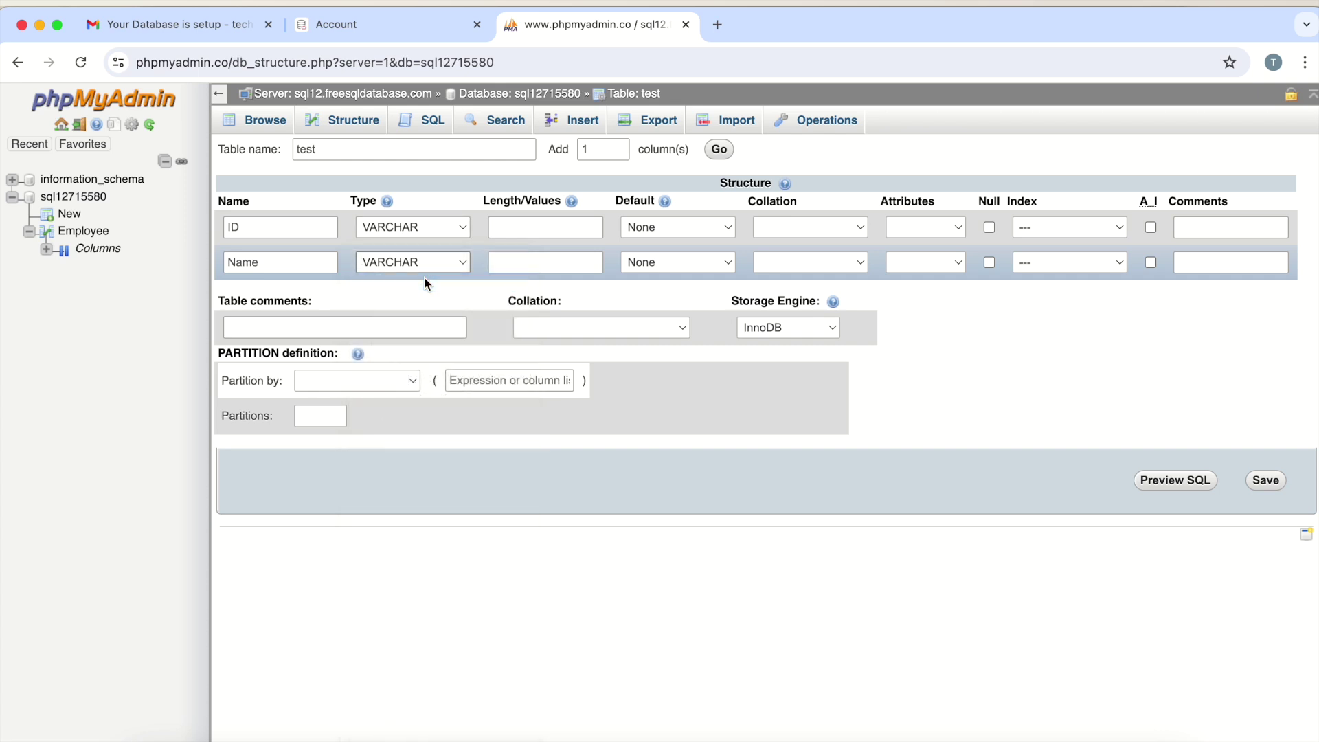
click(537, 227)
text(10)
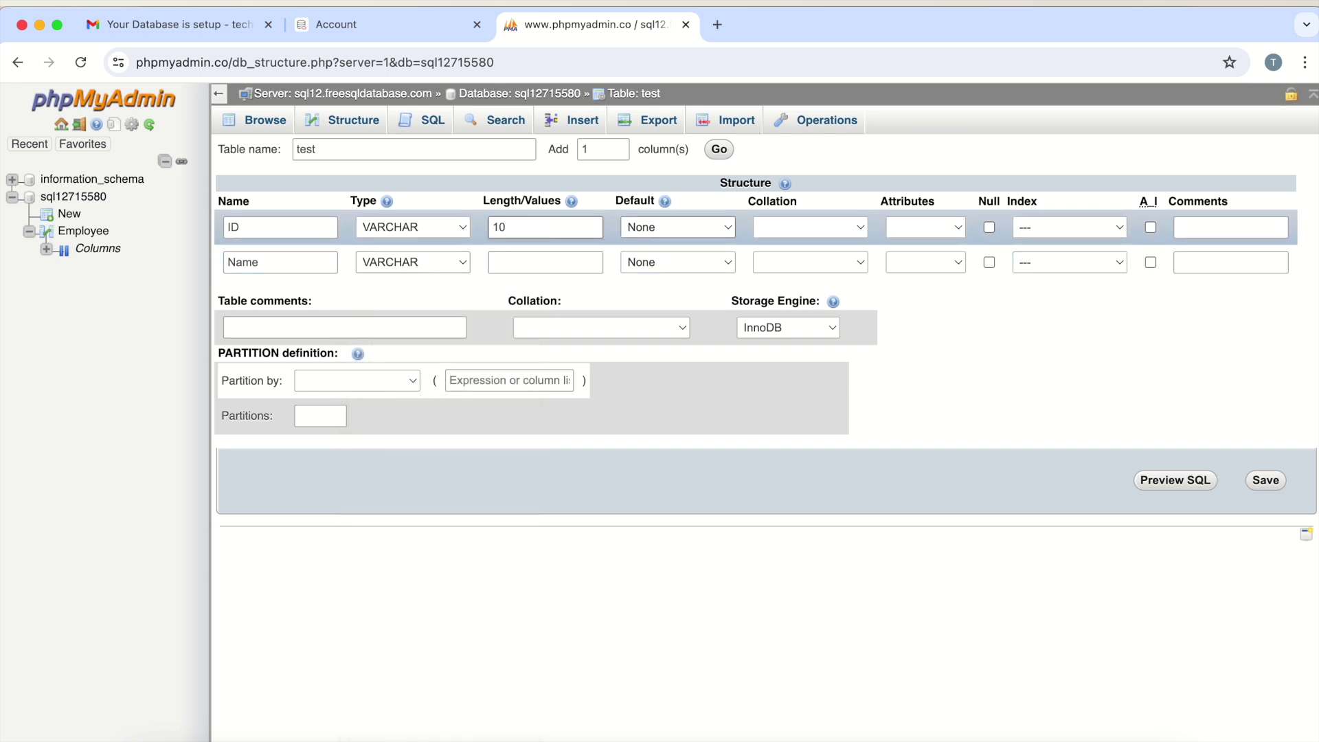
click(540, 261)
text(20)
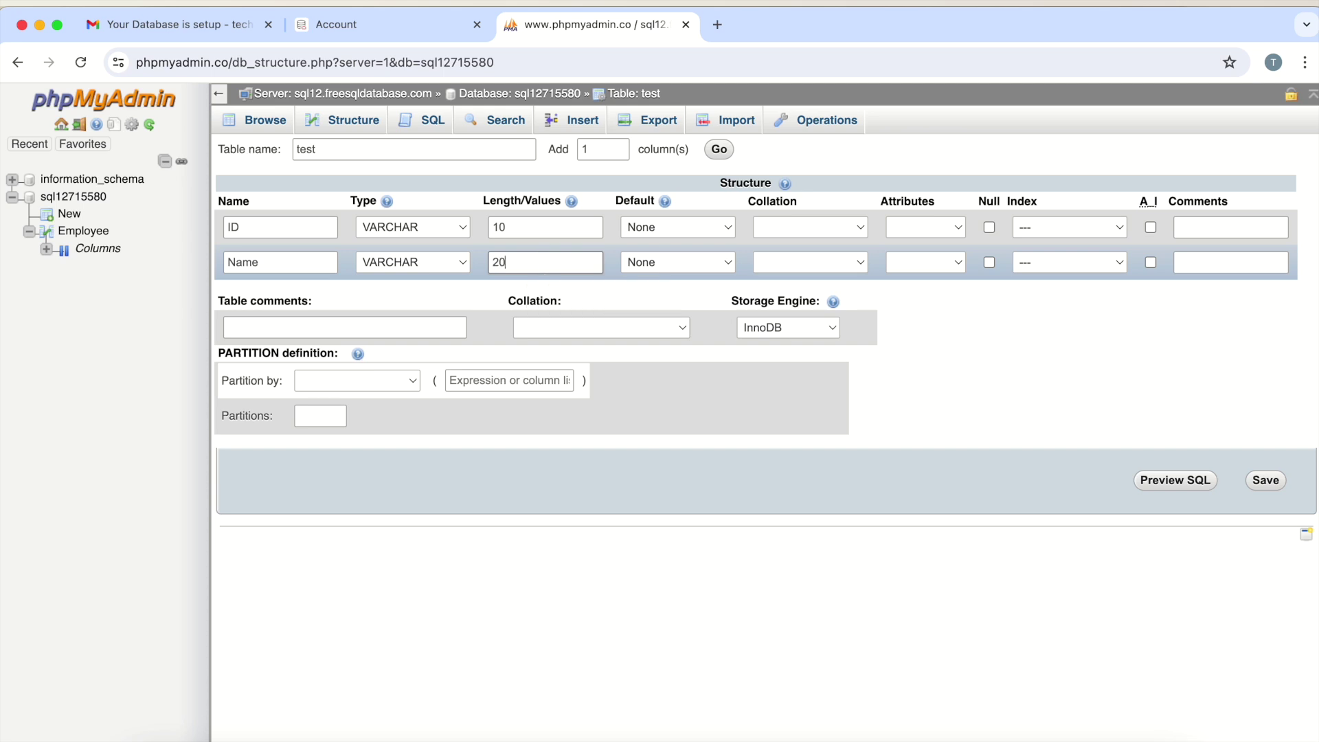
click(949, 559)
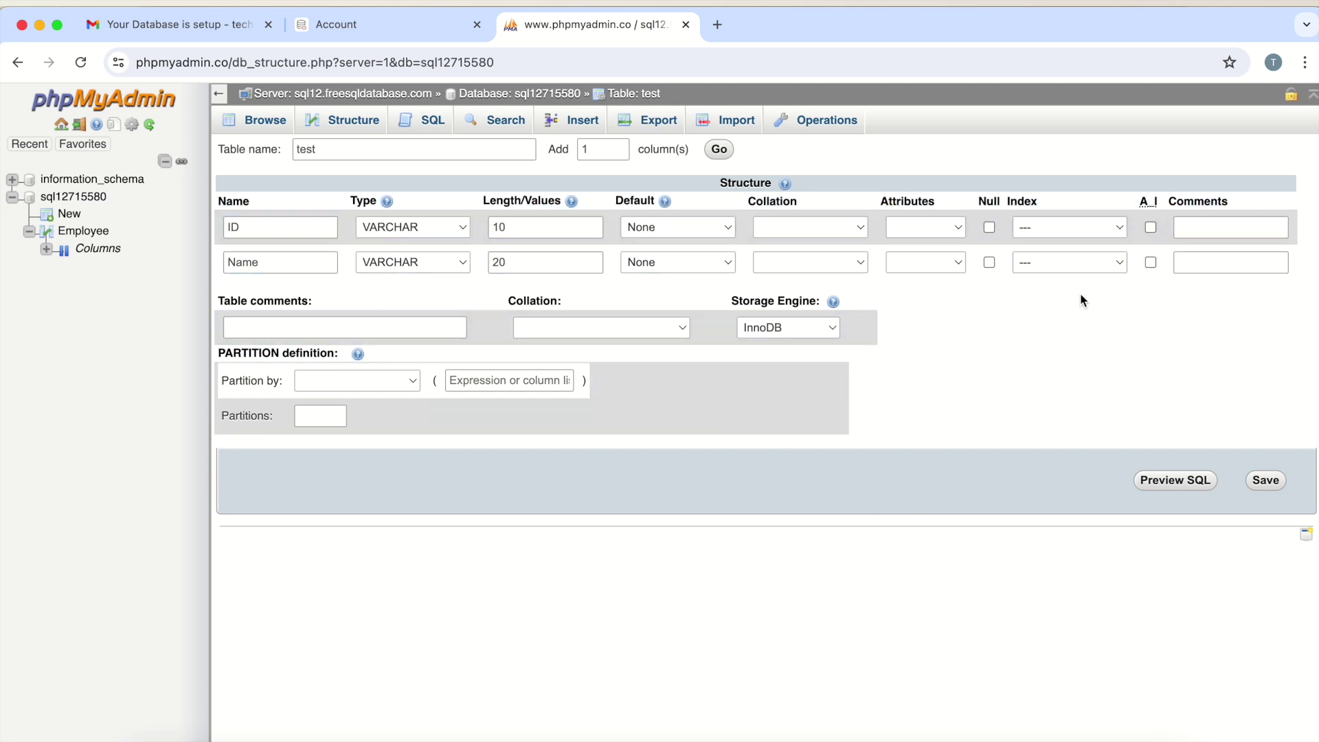
Make ID the PRIMARY key and save the test table
click(1062, 227)
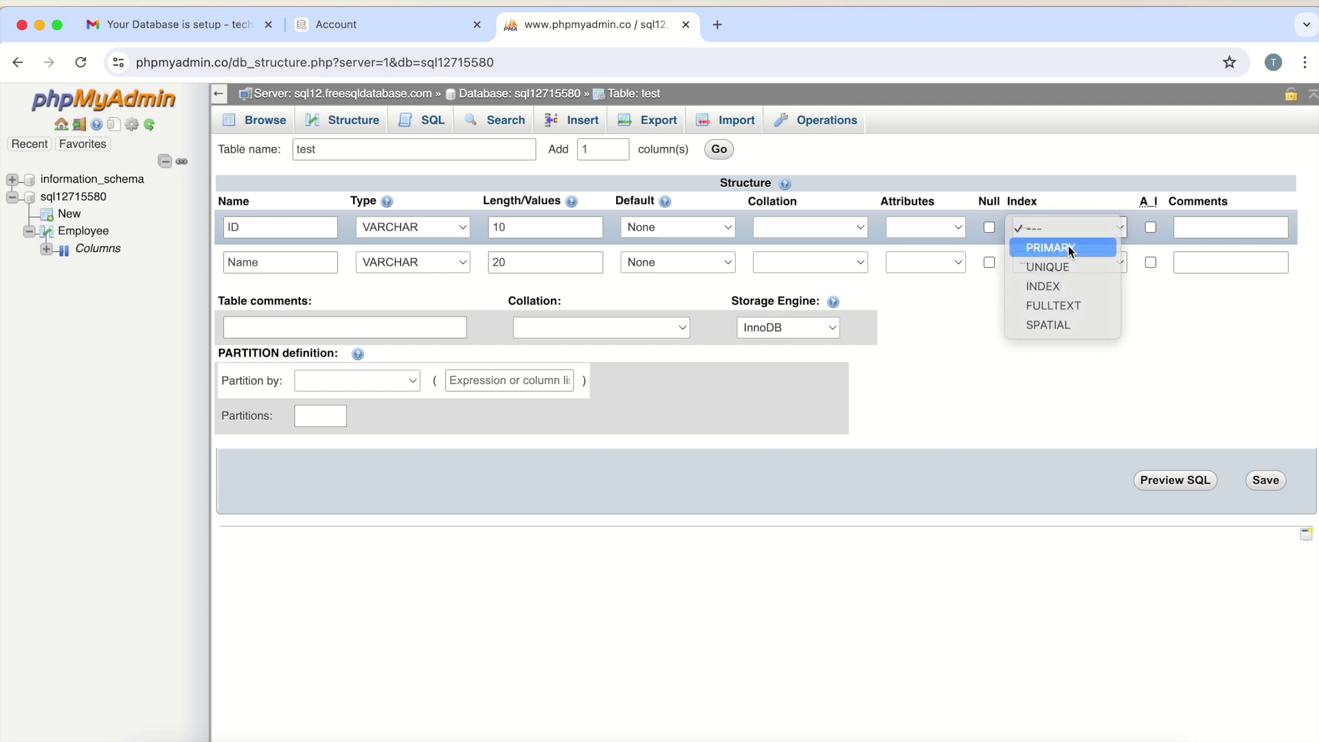
click(1069, 246)
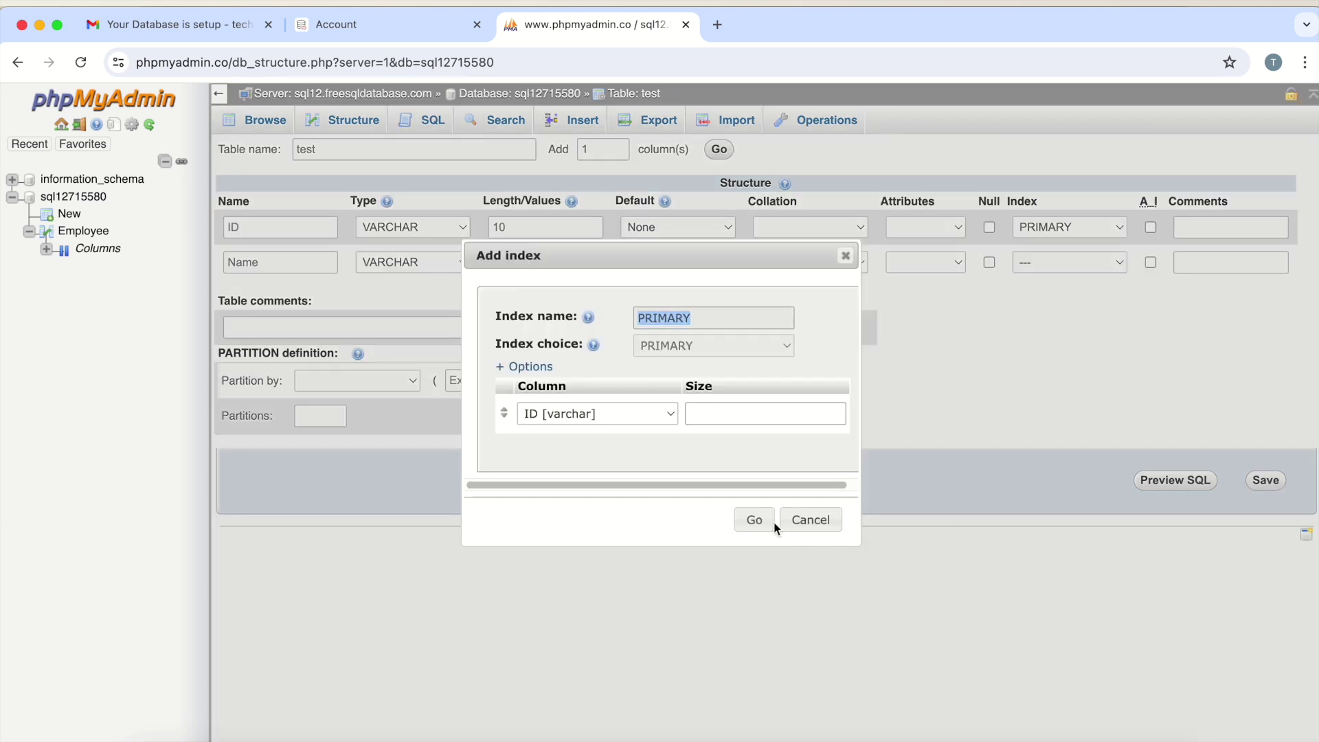
click(755, 522)
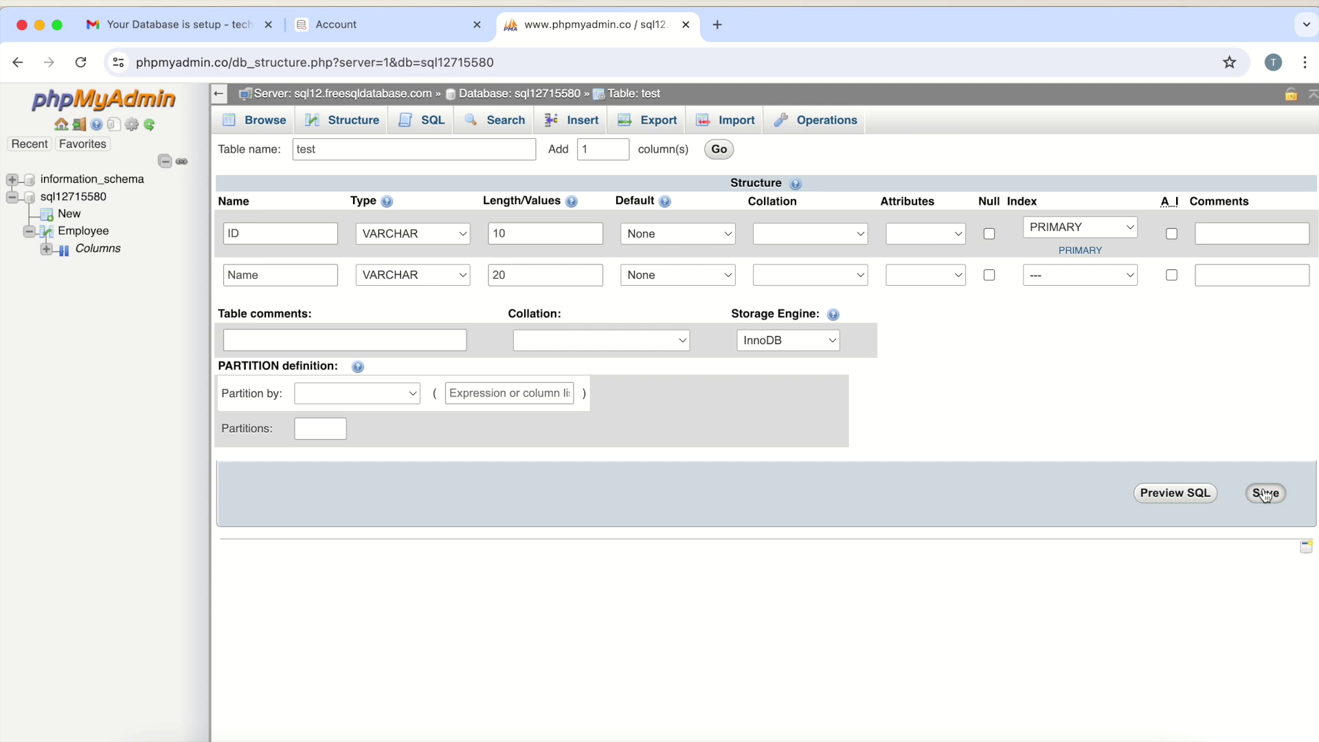
click(1265, 494)
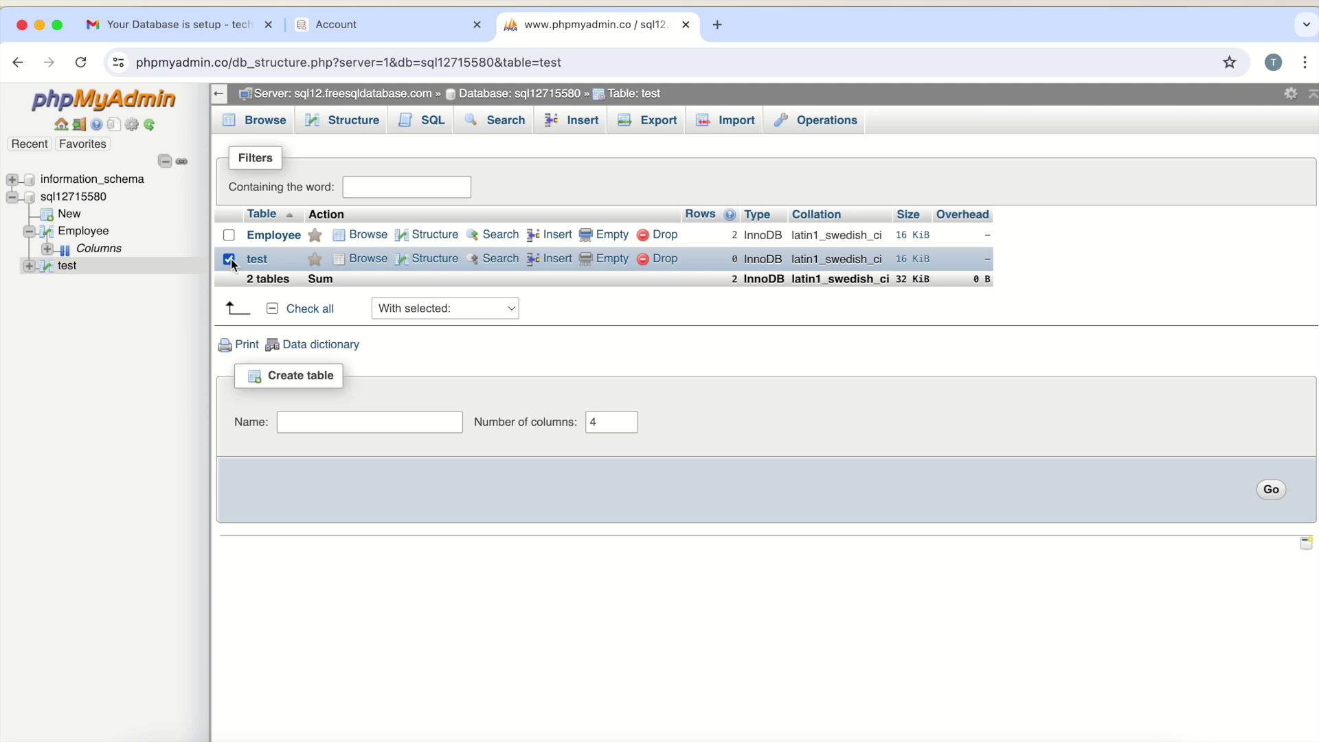
Insert two rows into test, IDs 1001 and 1002, each with a person's name
click(588, 125)
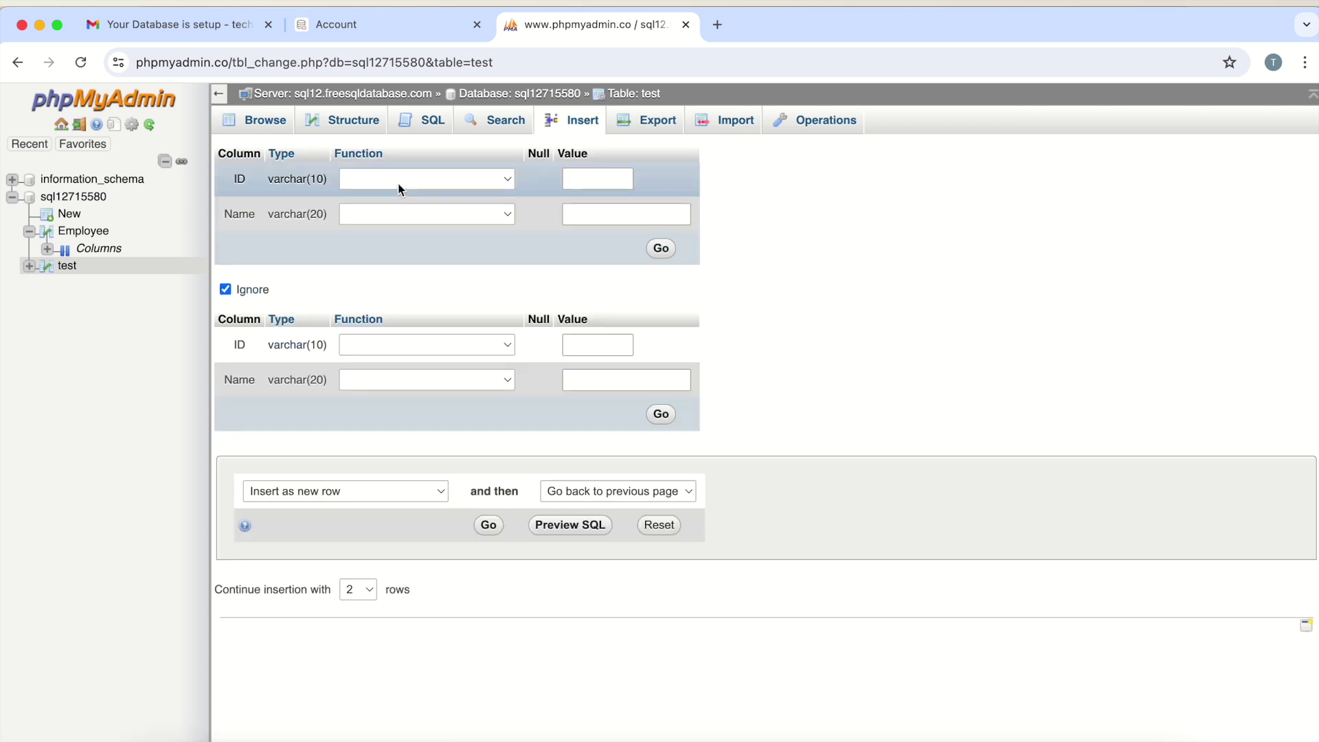
click(617, 177)
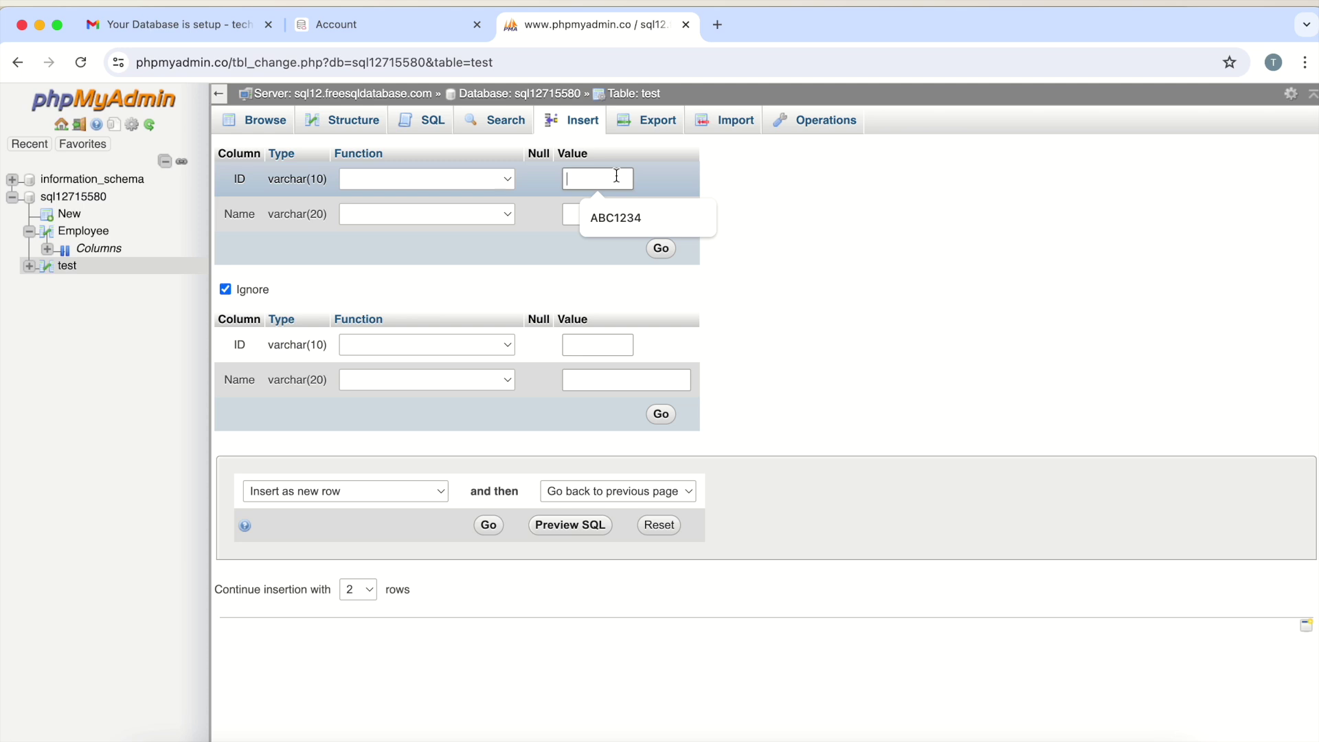
text(1)
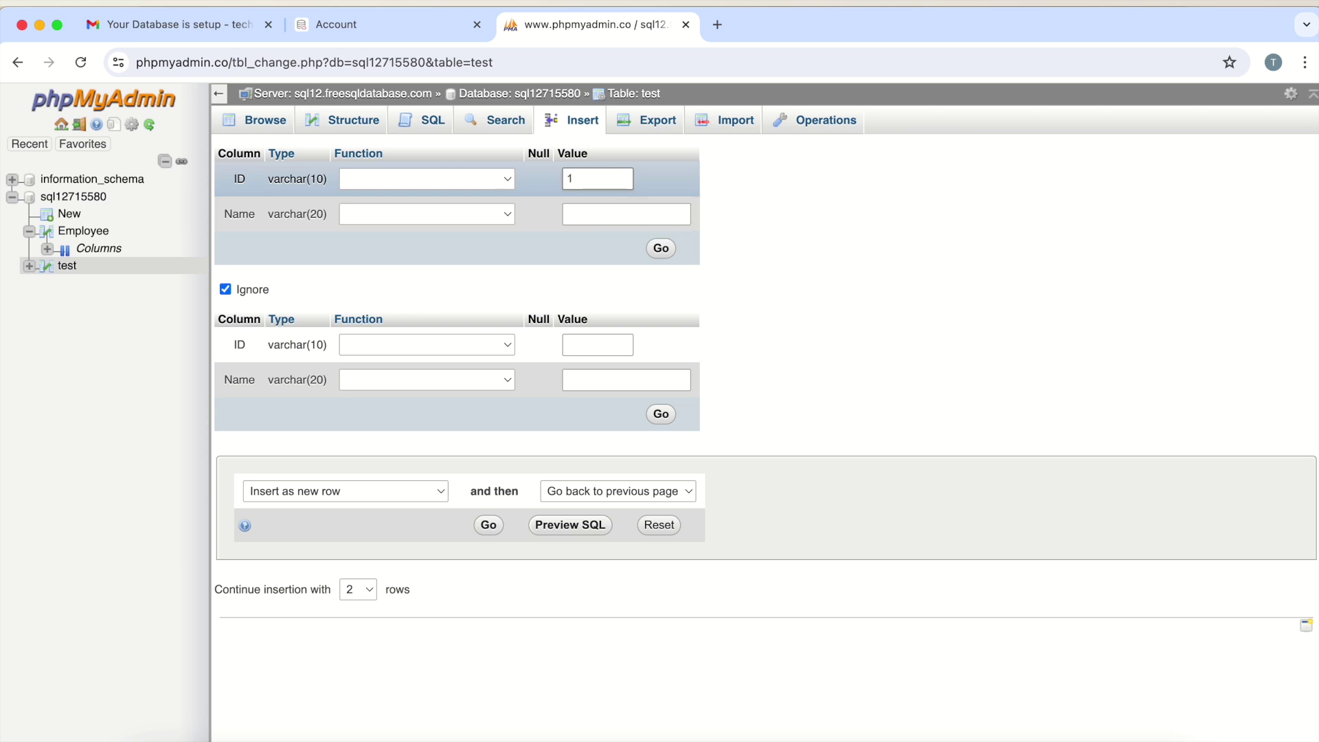
text(001)
click(625, 221)
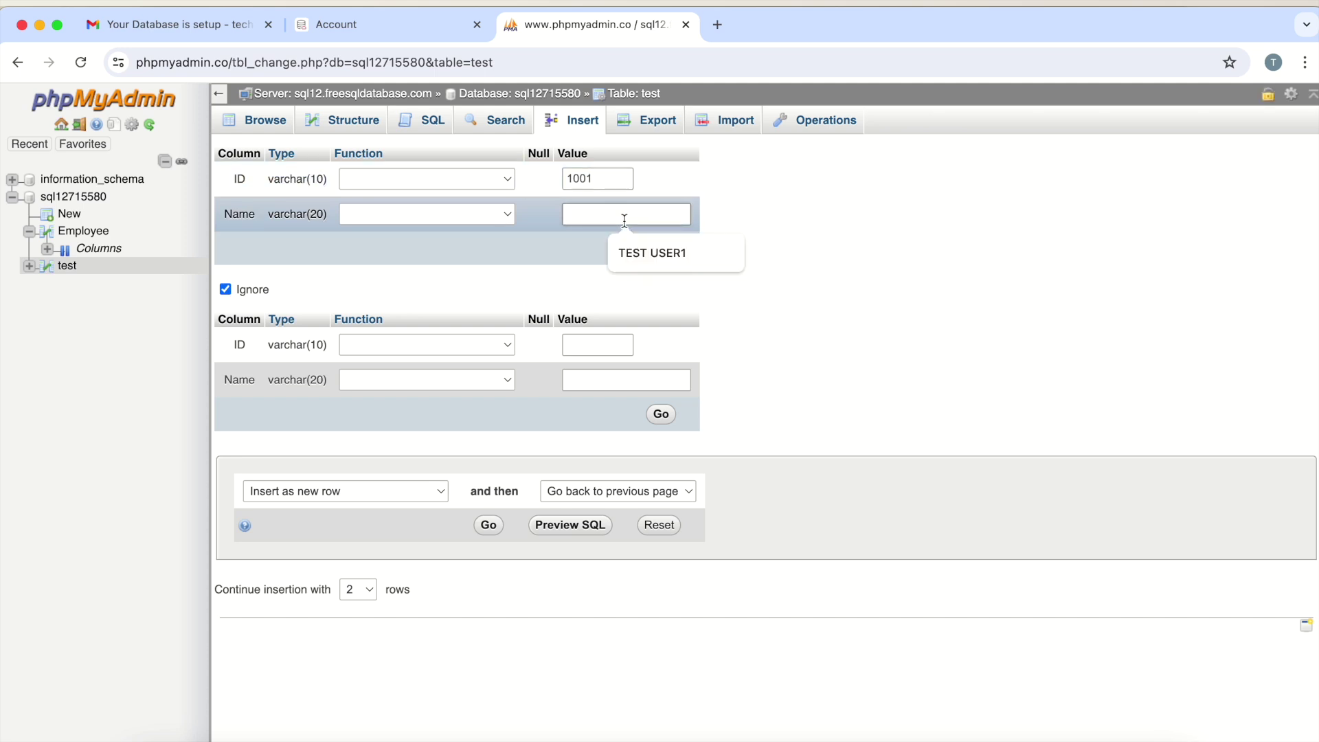
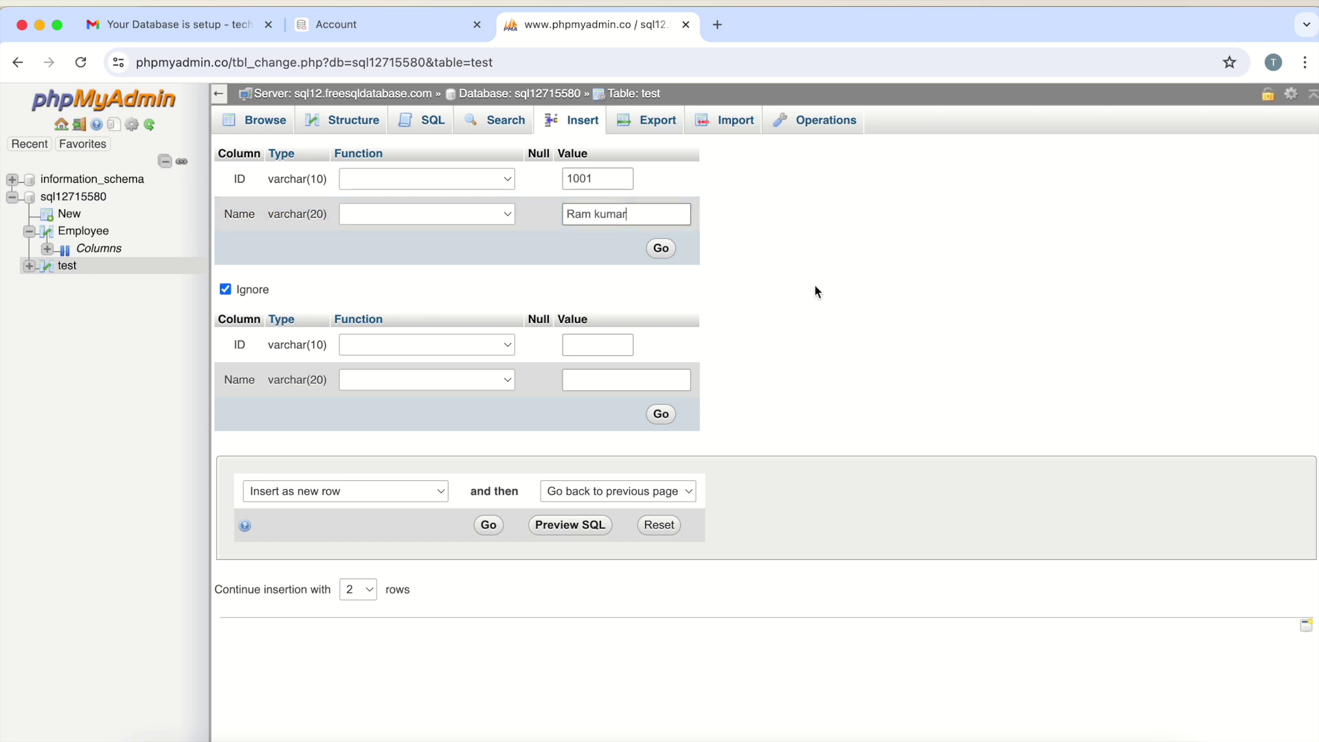
click(609, 345)
text(1002)
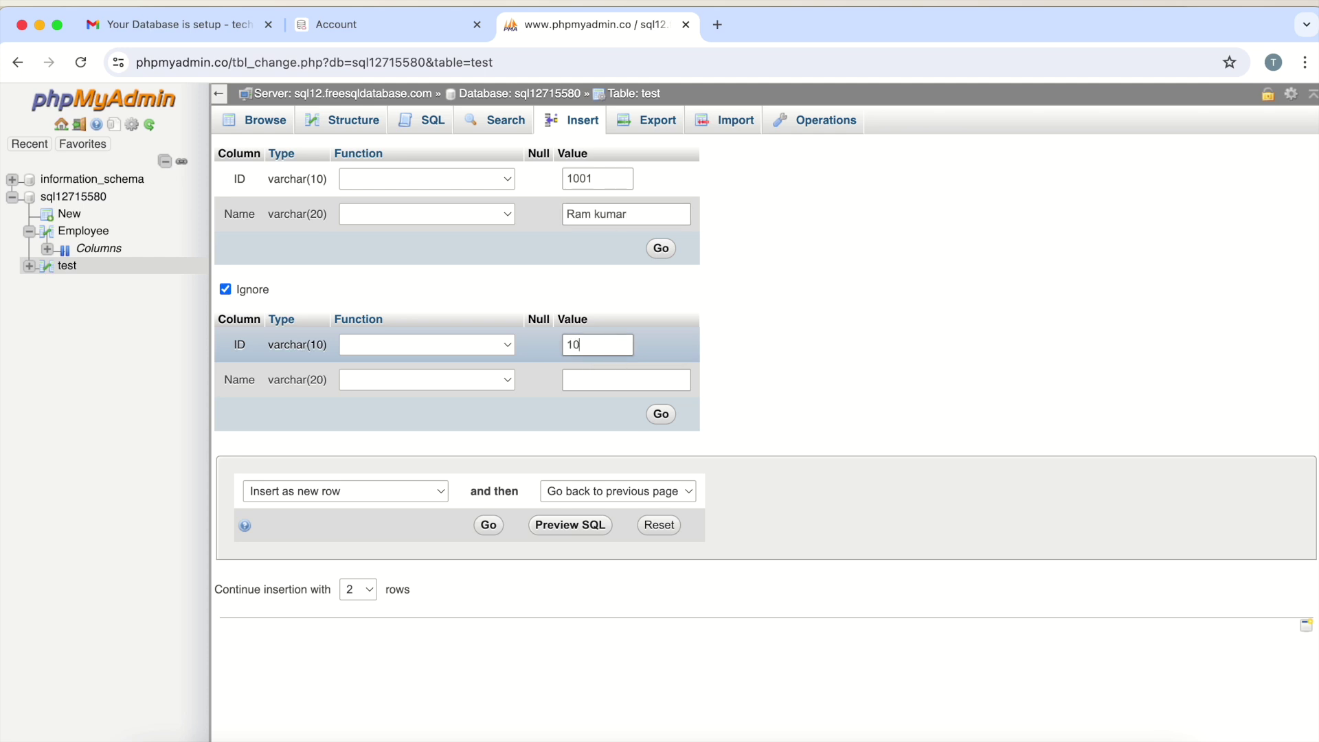
click(614, 380)
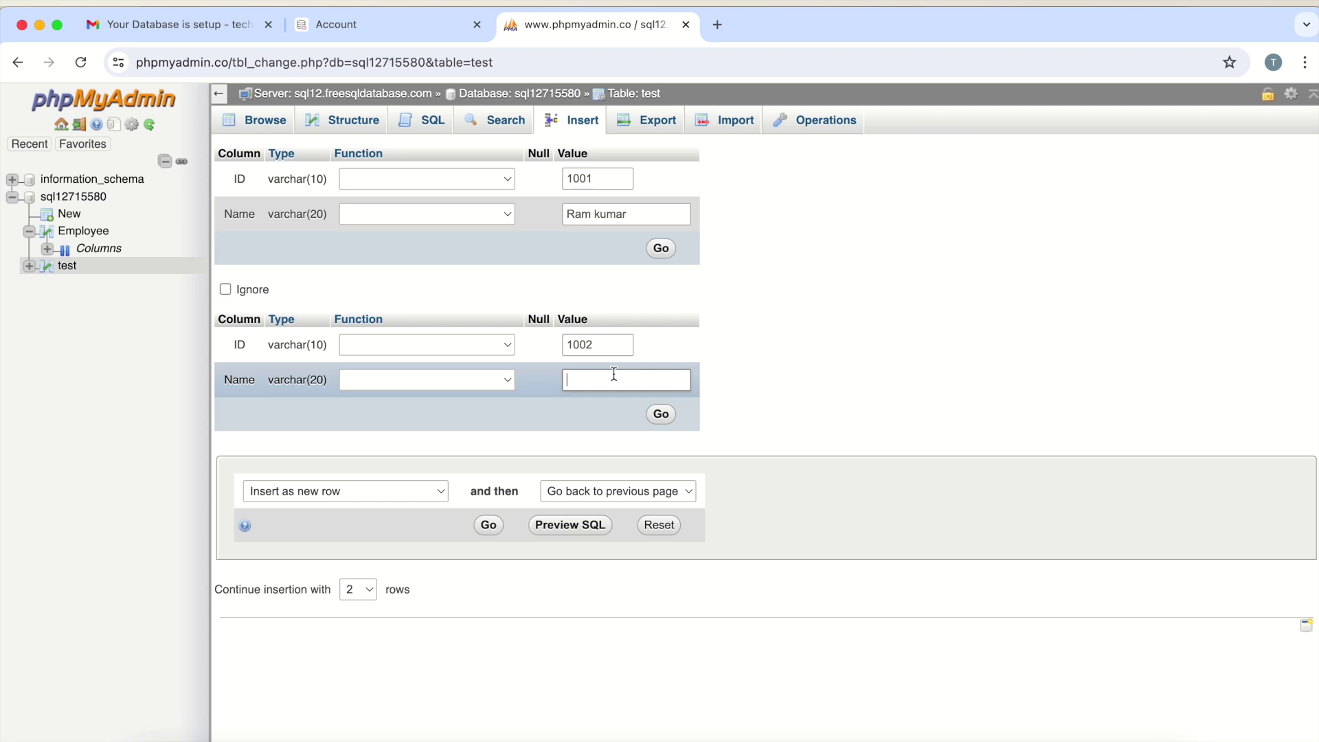
click(660, 249)
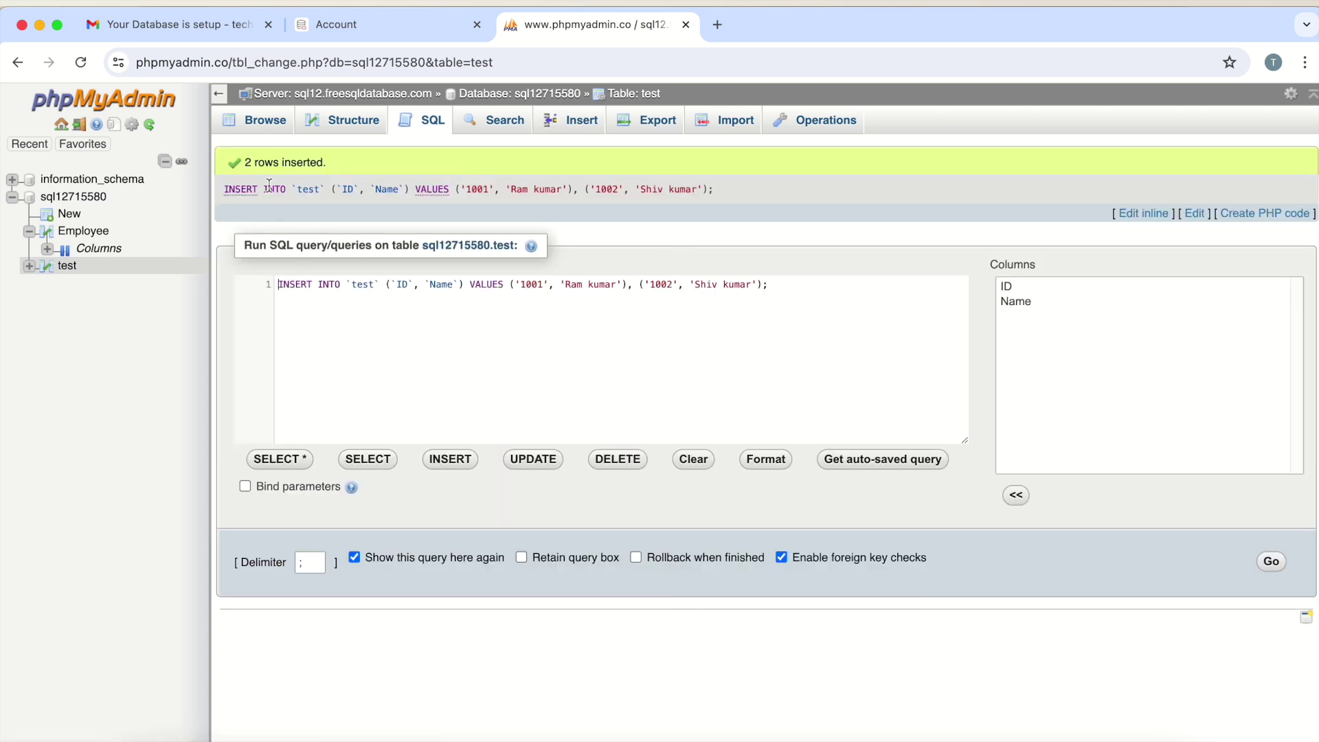
Paste phpMyAdmin's INSERT query into the notes and change the select query's Employee table to test
triple_click(281, 285)
key(super+c)
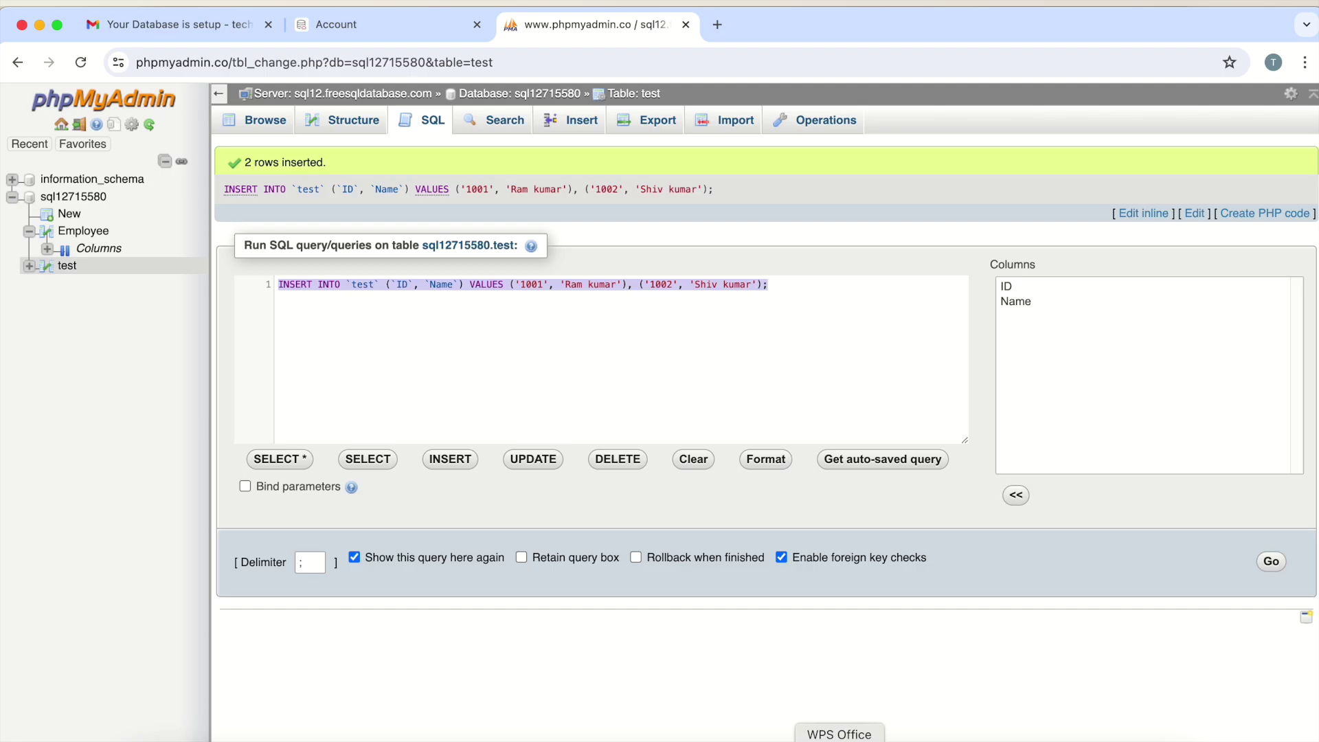
click(839, 736)
scroll(484, 428, down, 10)
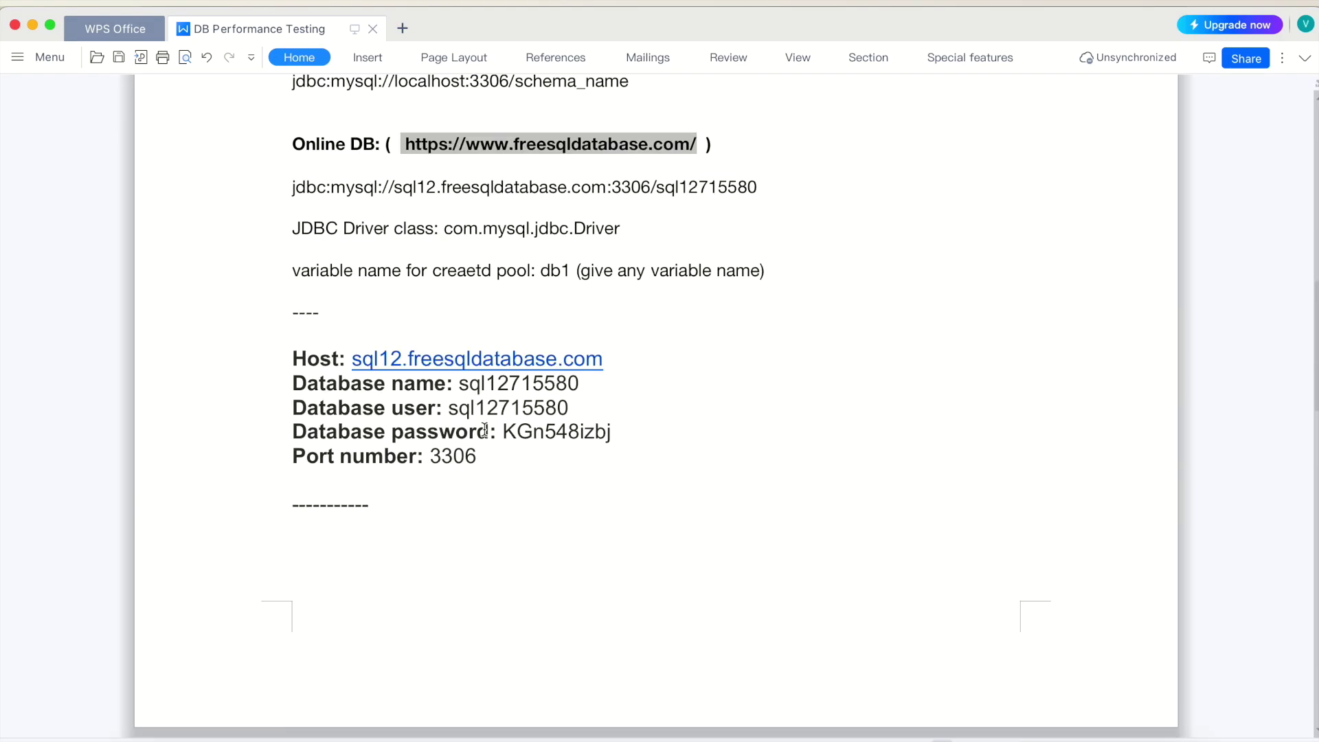
drag(502, 632, 299, 609)
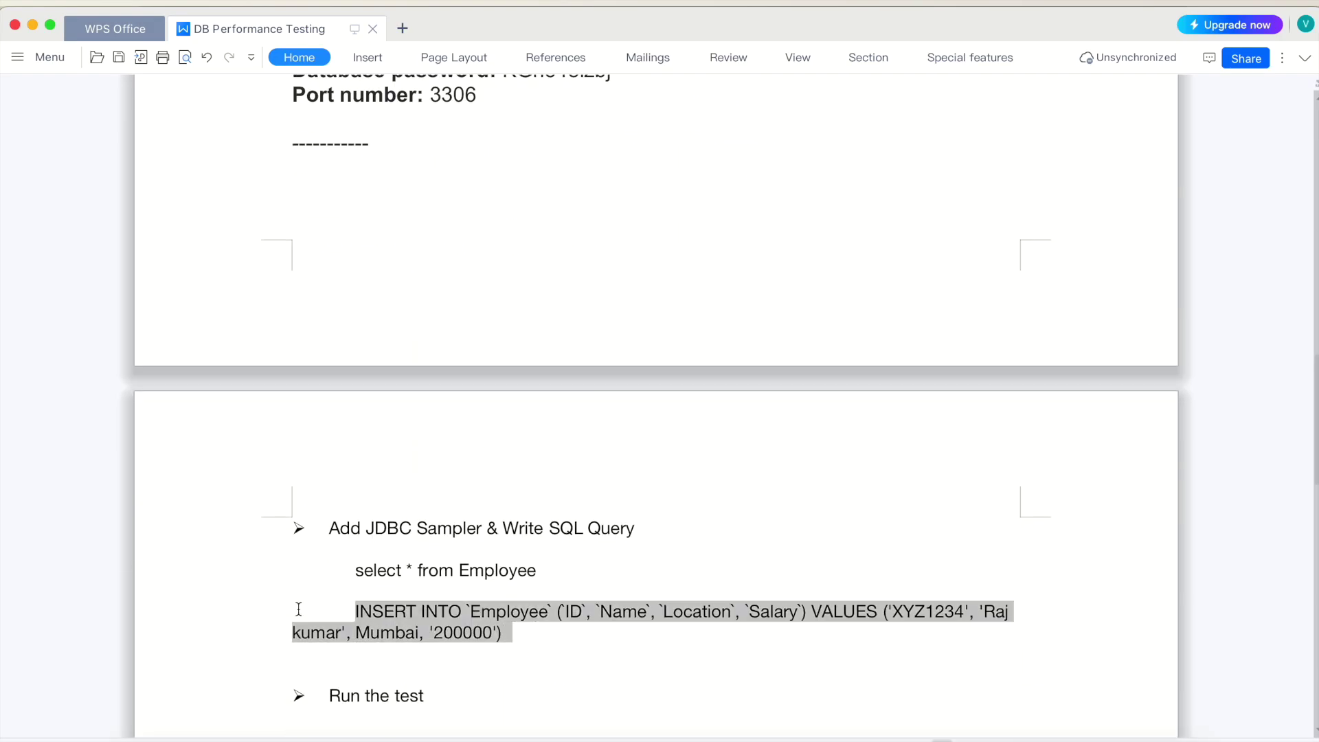
key(super+v)
double_click(496, 571)
text(test)
key(super+Tab)
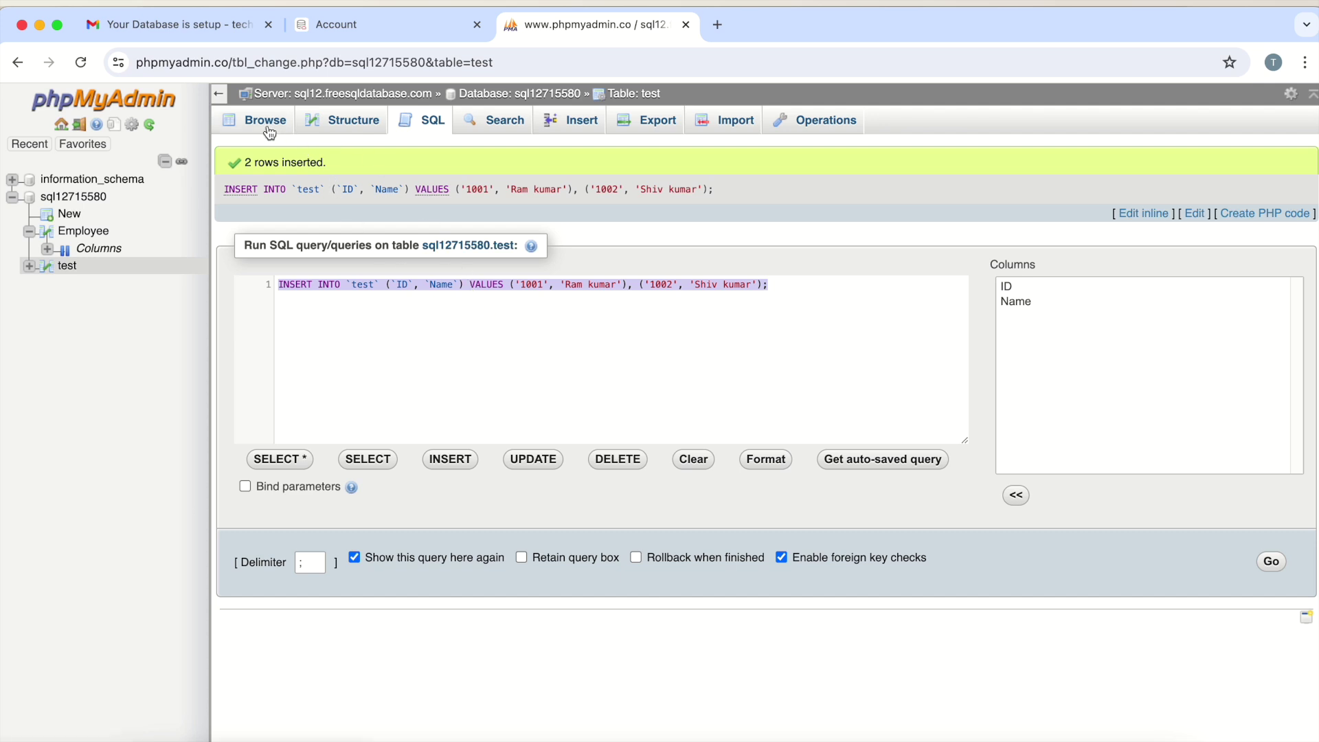
Browse the test table's rows 1001 and 1002 in phpMyAdmin
click(504, 129)
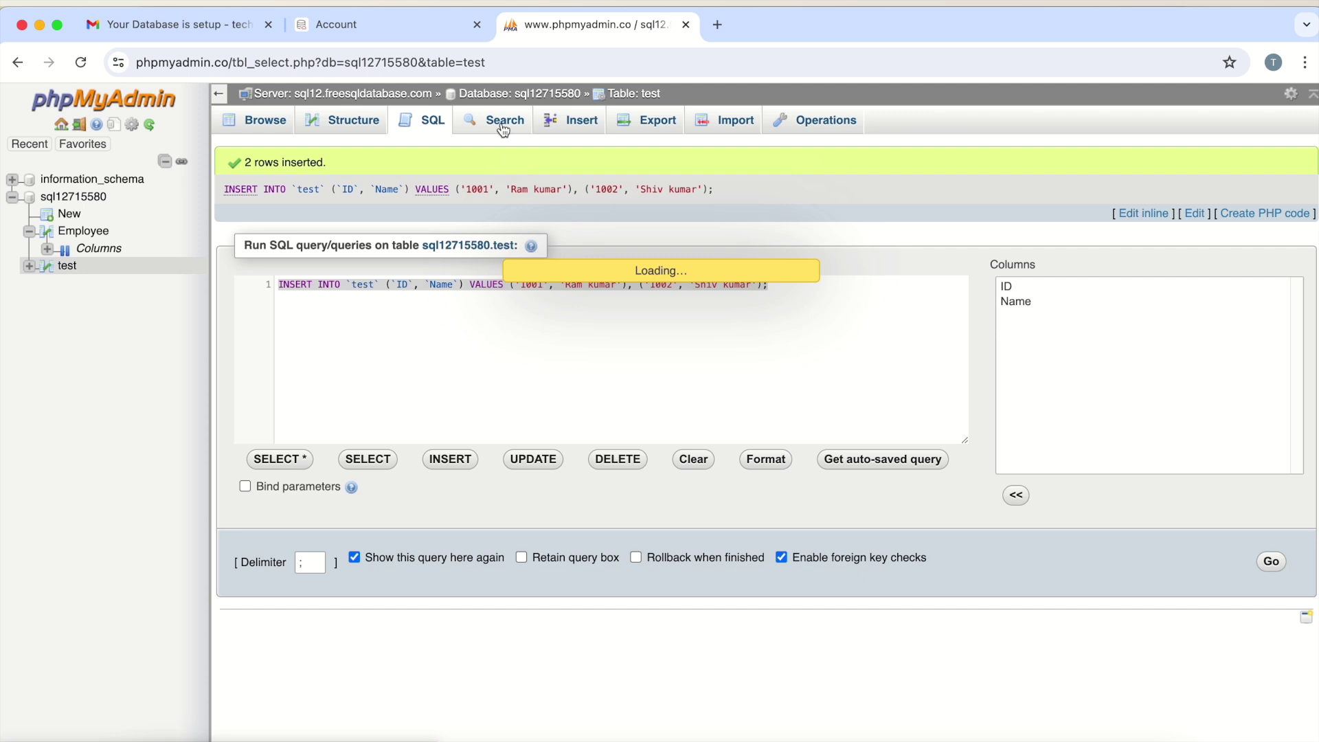
click(66, 267)
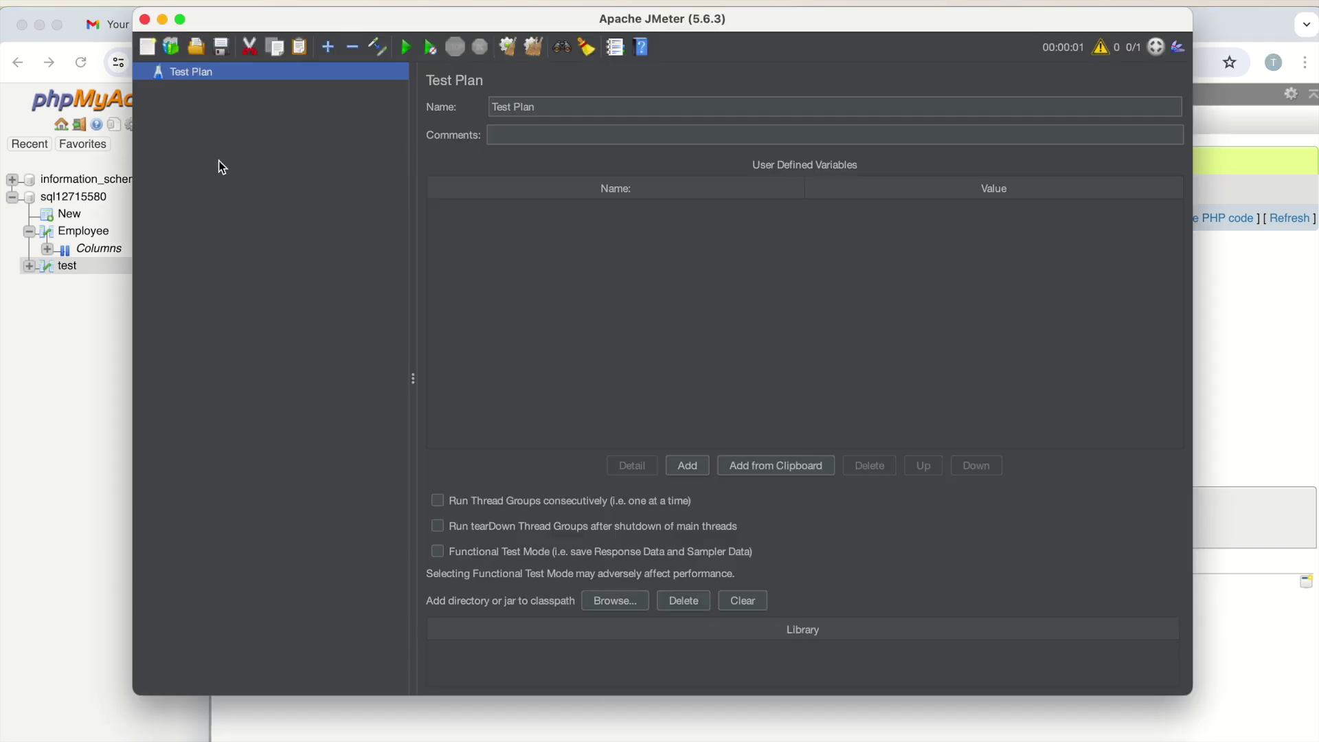
Insert a JDBC Connection Configuration element under the Test Plan via Add > Config Element
right_click(193, 81)
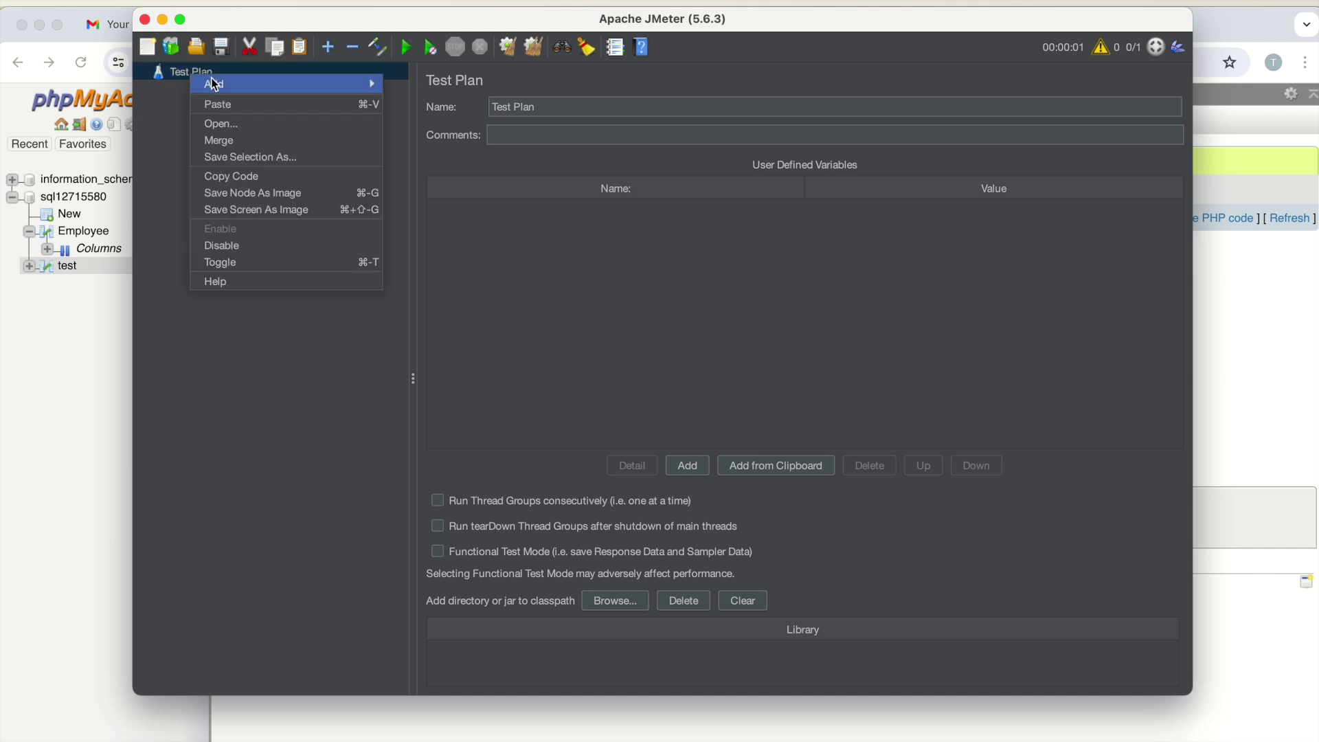
mouse_move(344, 84)
mouse_move(417, 83)
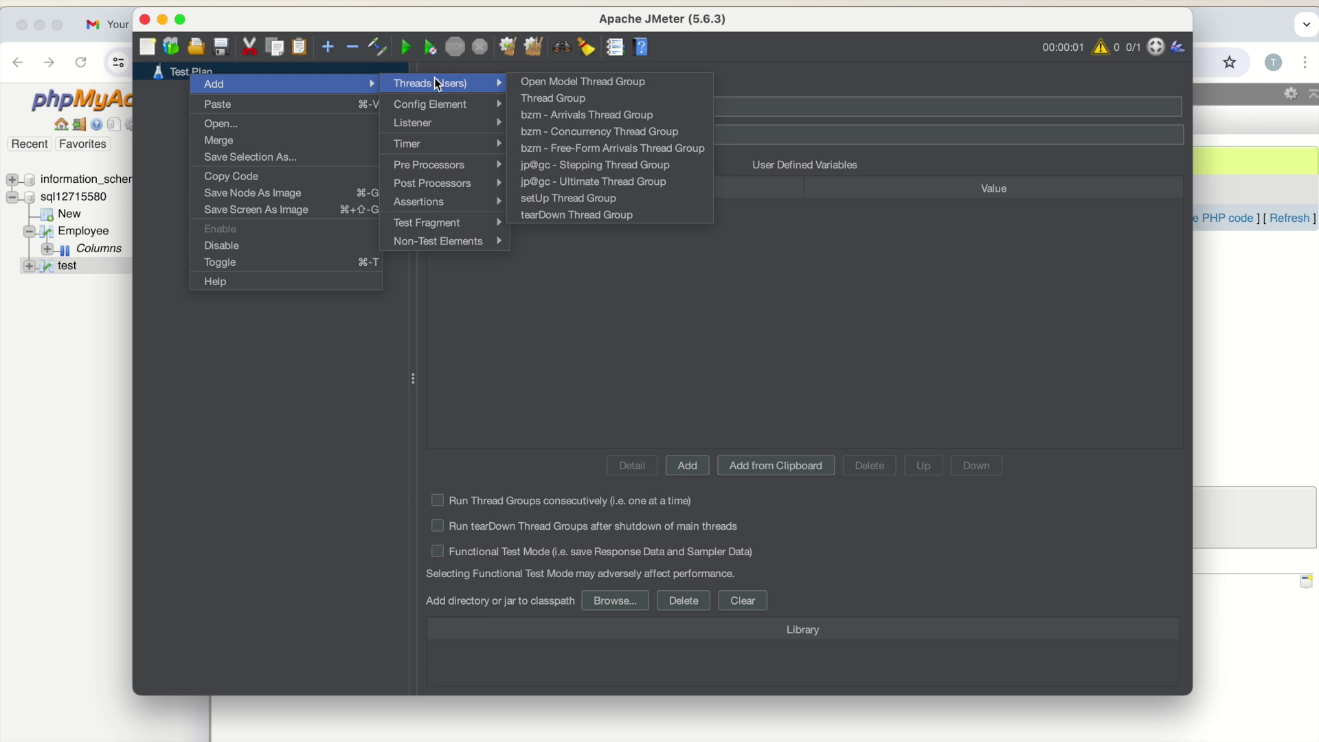
mouse_move(439, 104)
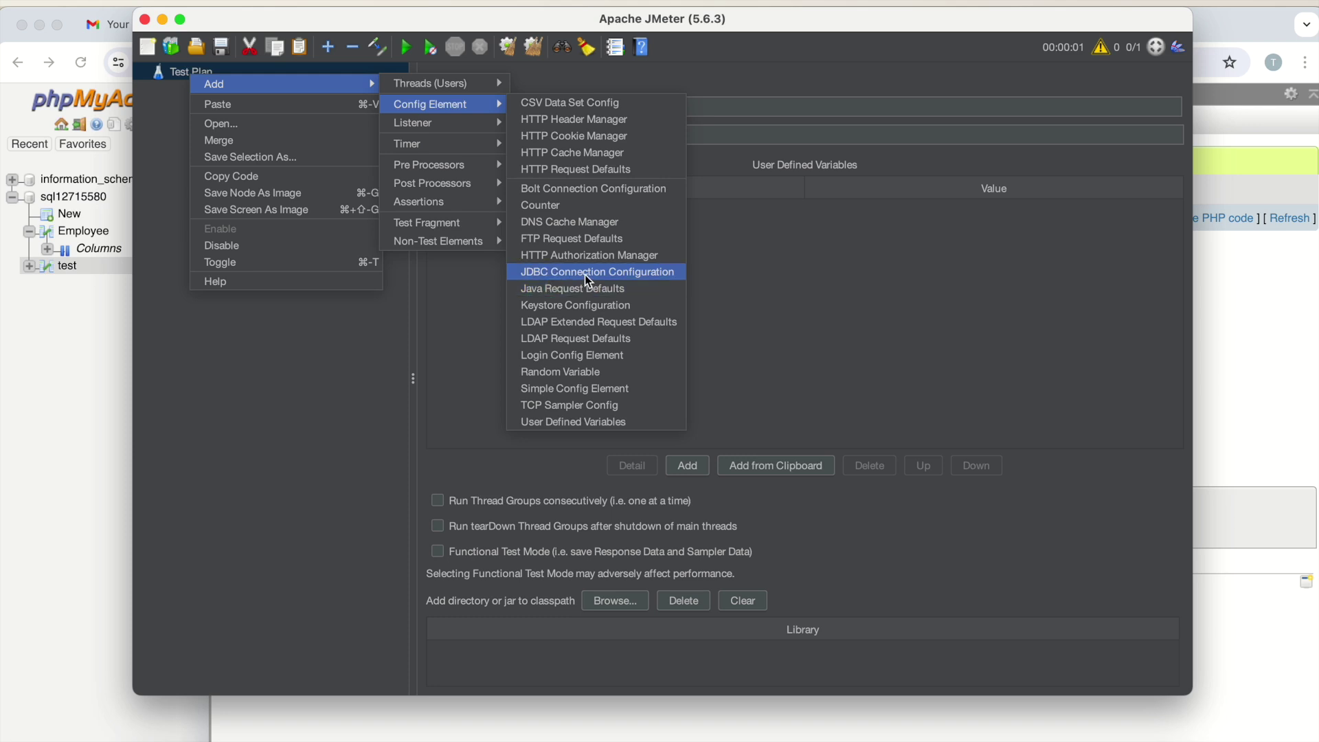
click(588, 273)
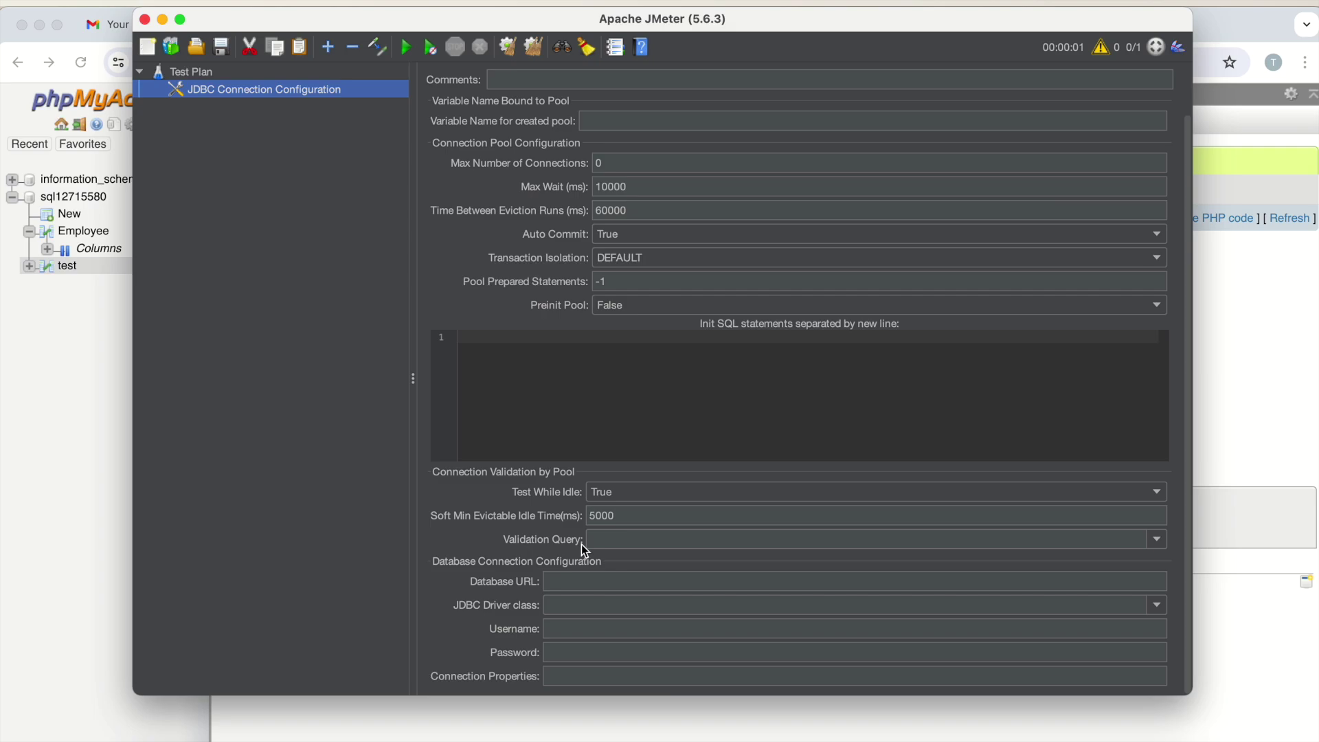
Bring up the setup notes and scroll to the 'Connect to DB' section
click(840, 738)
scroll(530, 442, up, 10)
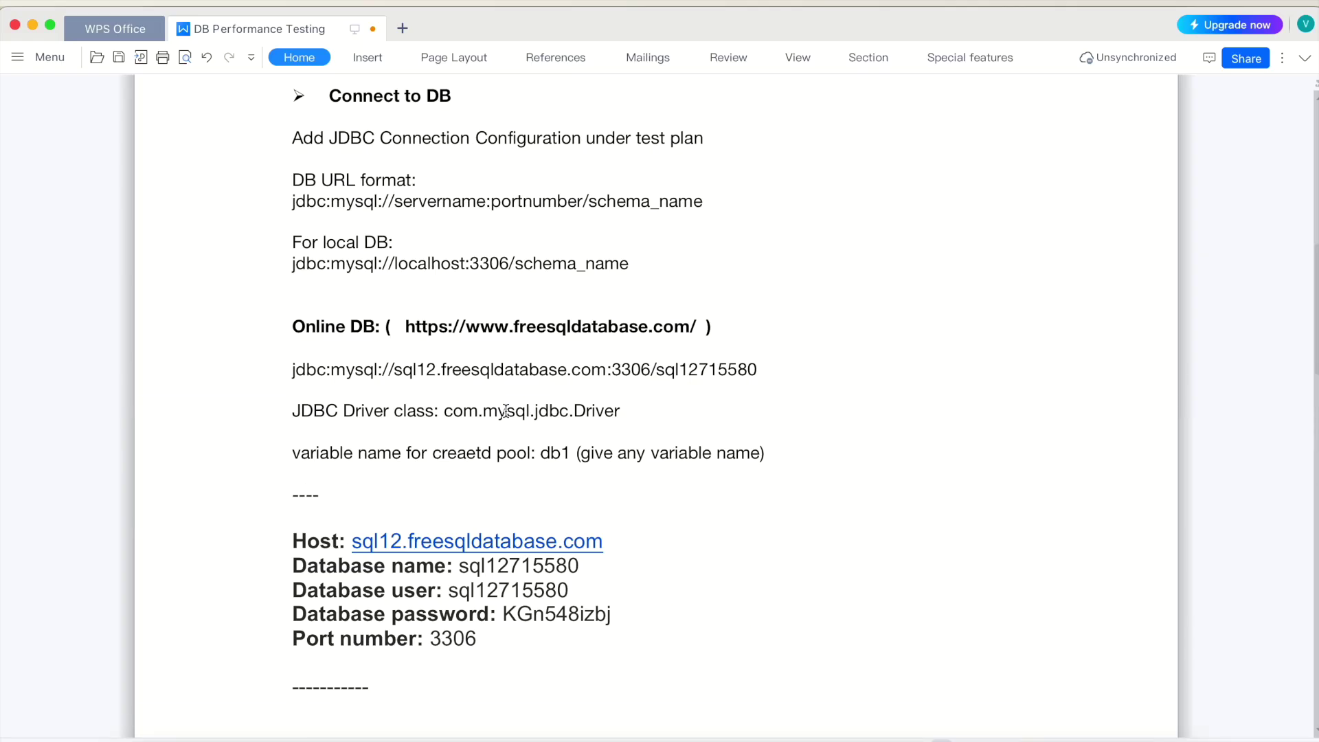
scroll(333, 343, up, 5)
scroll(329, 337, up, 3)
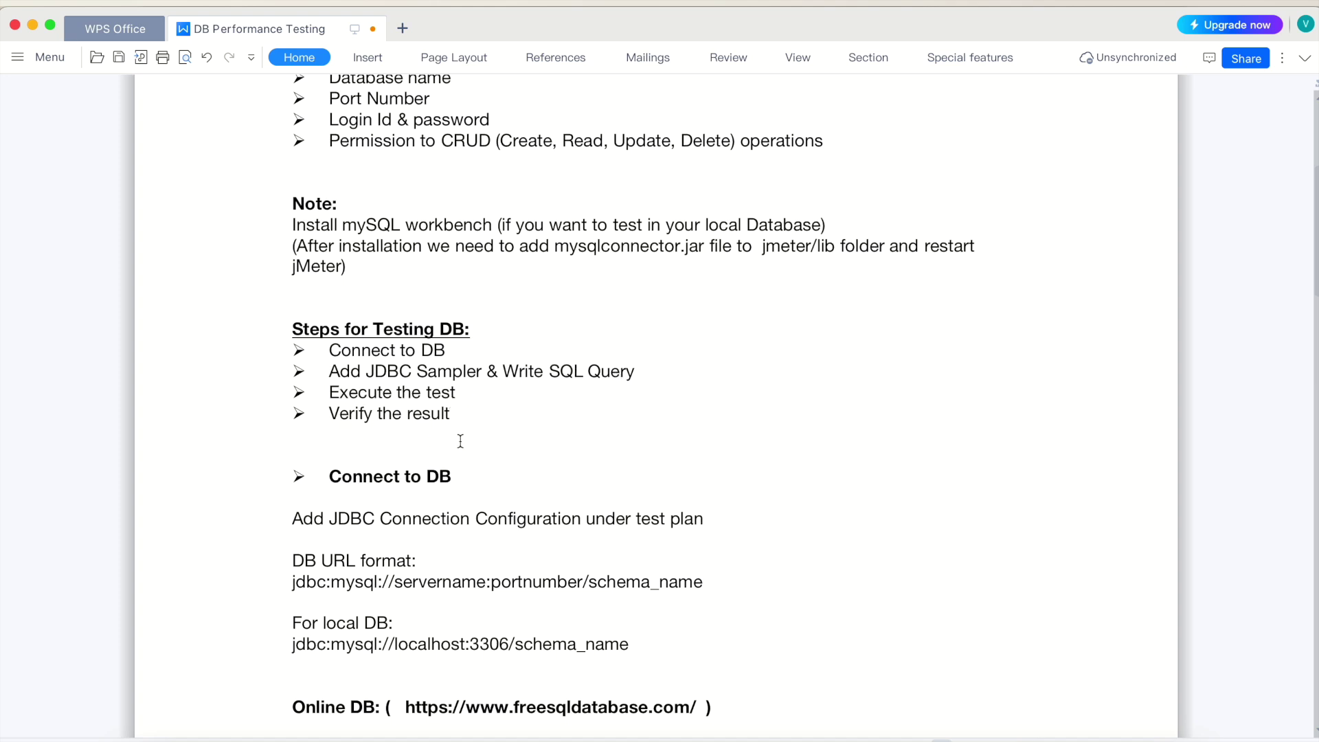
scroll(453, 439, down, 3)
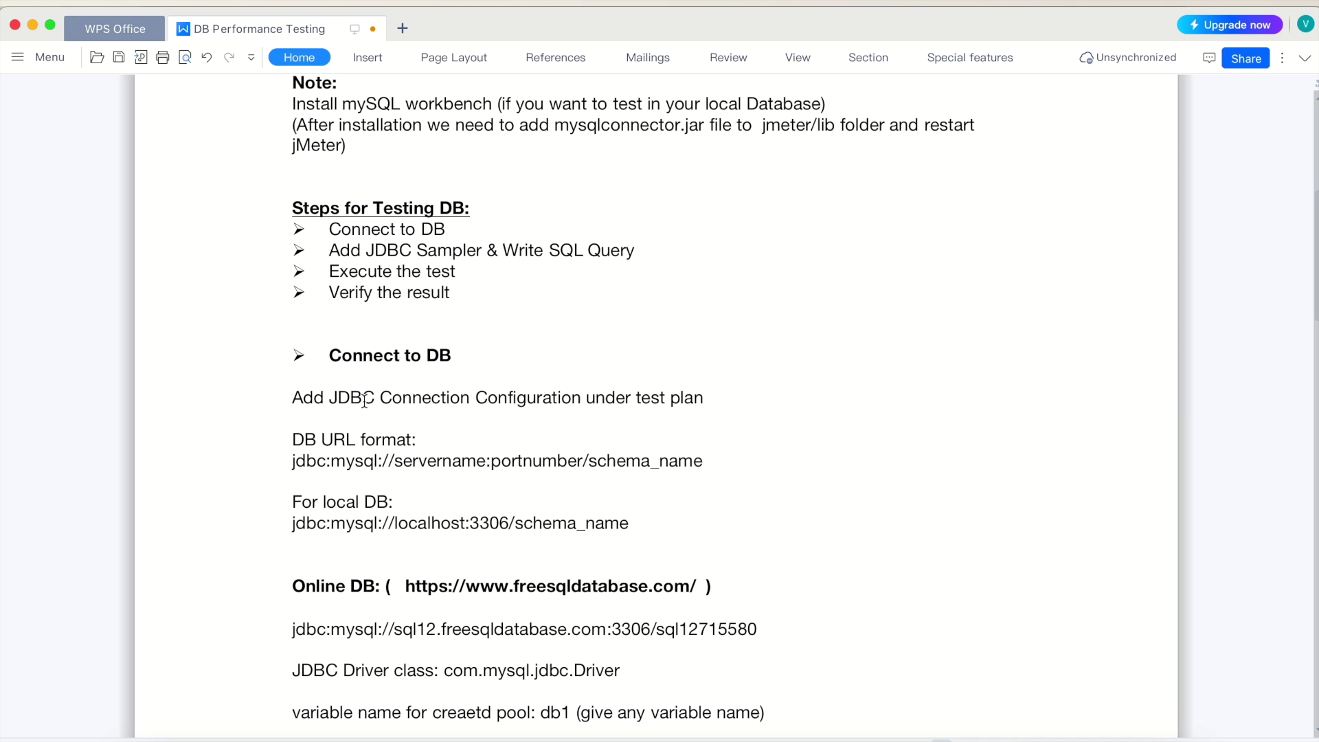
scroll(364, 399, down, 3)
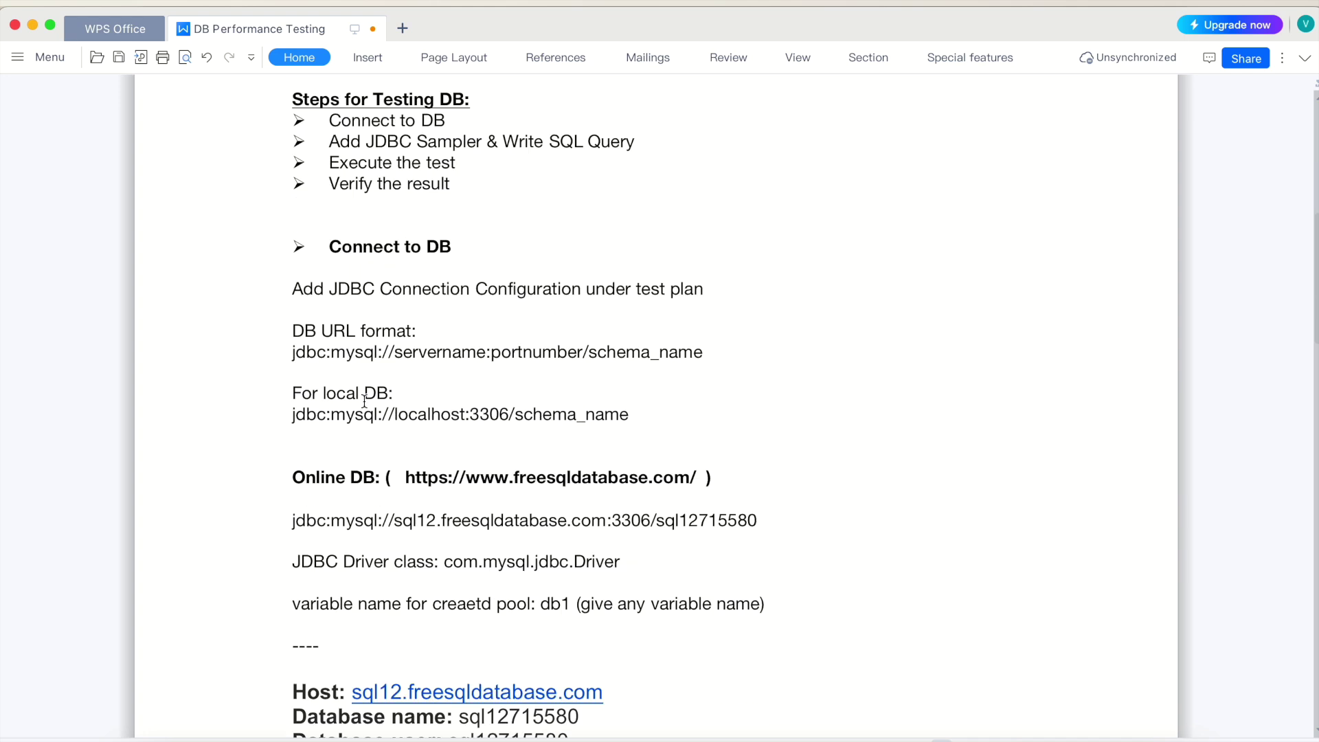
Go over the URL format, localhost and online jdbc:mysql URL examples in the notes
drag(290, 353, 702, 352)
click(307, 353)
click(355, 354)
click(355, 393)
click(432, 414)
scroll(439, 474, down, 2)
click(317, 459)
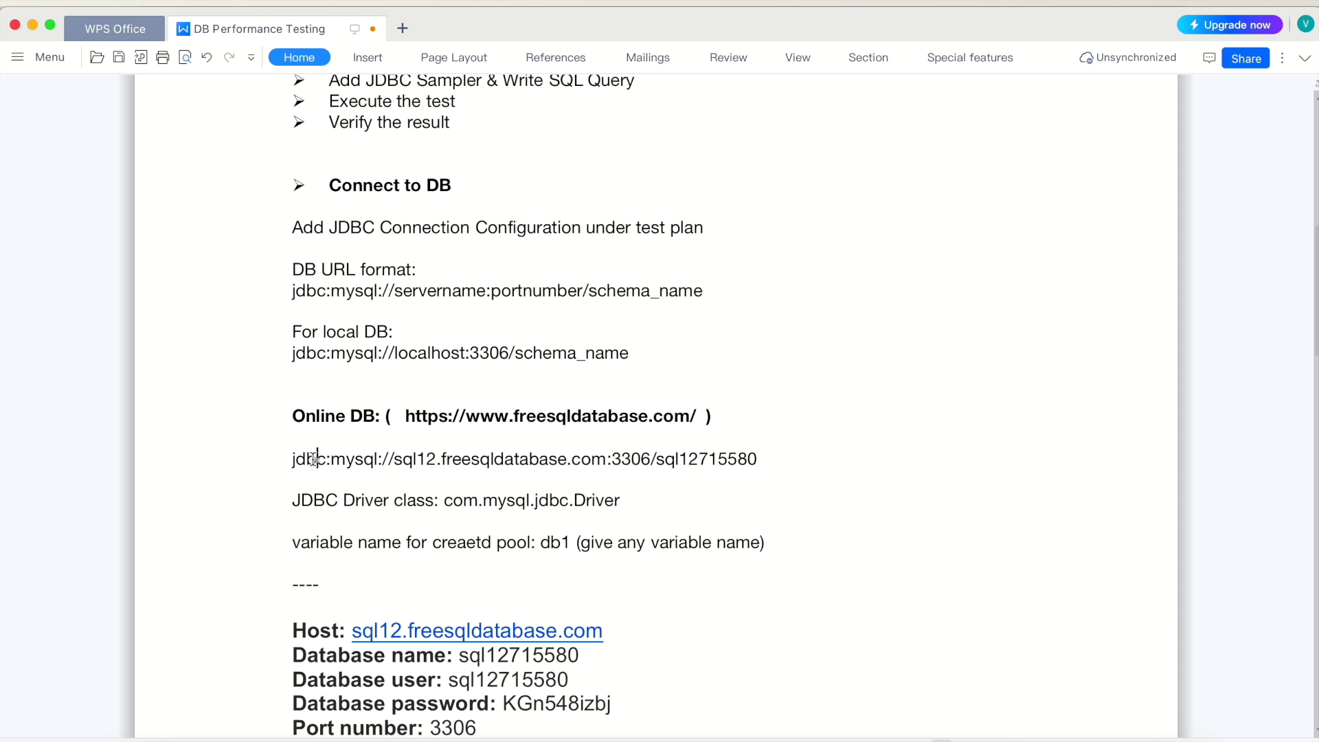
click(353, 458)
Select the whole online jdbc:mysql URL line and return to JMeter's Database URL field
scroll(473, 489, down, 3)
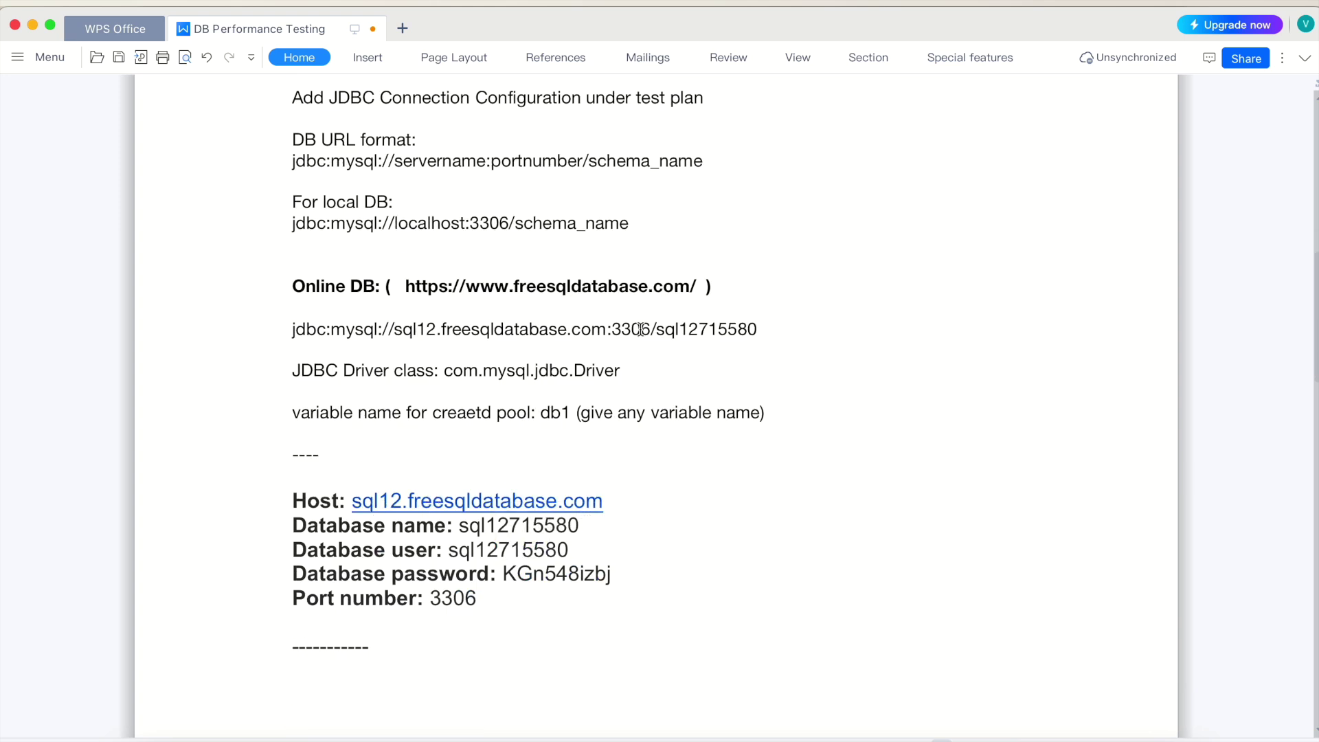
double_click(461, 599)
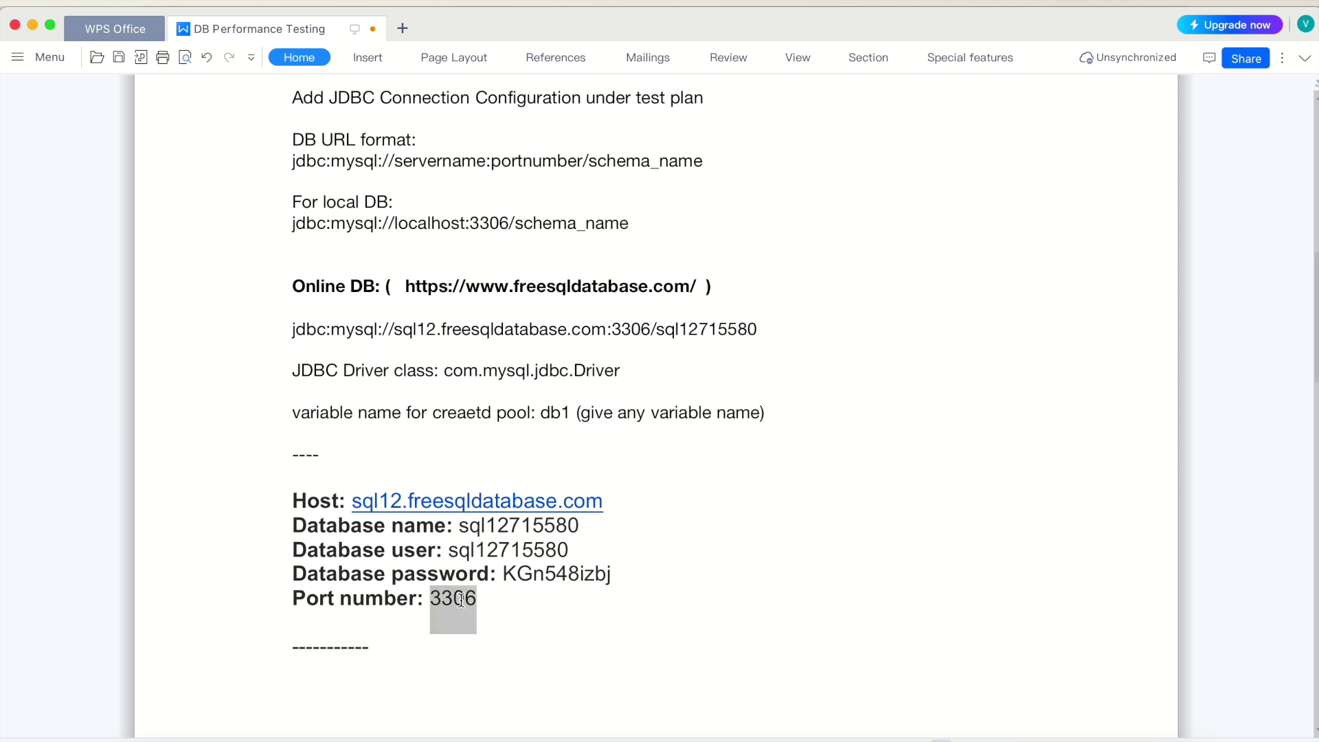
click(679, 328)
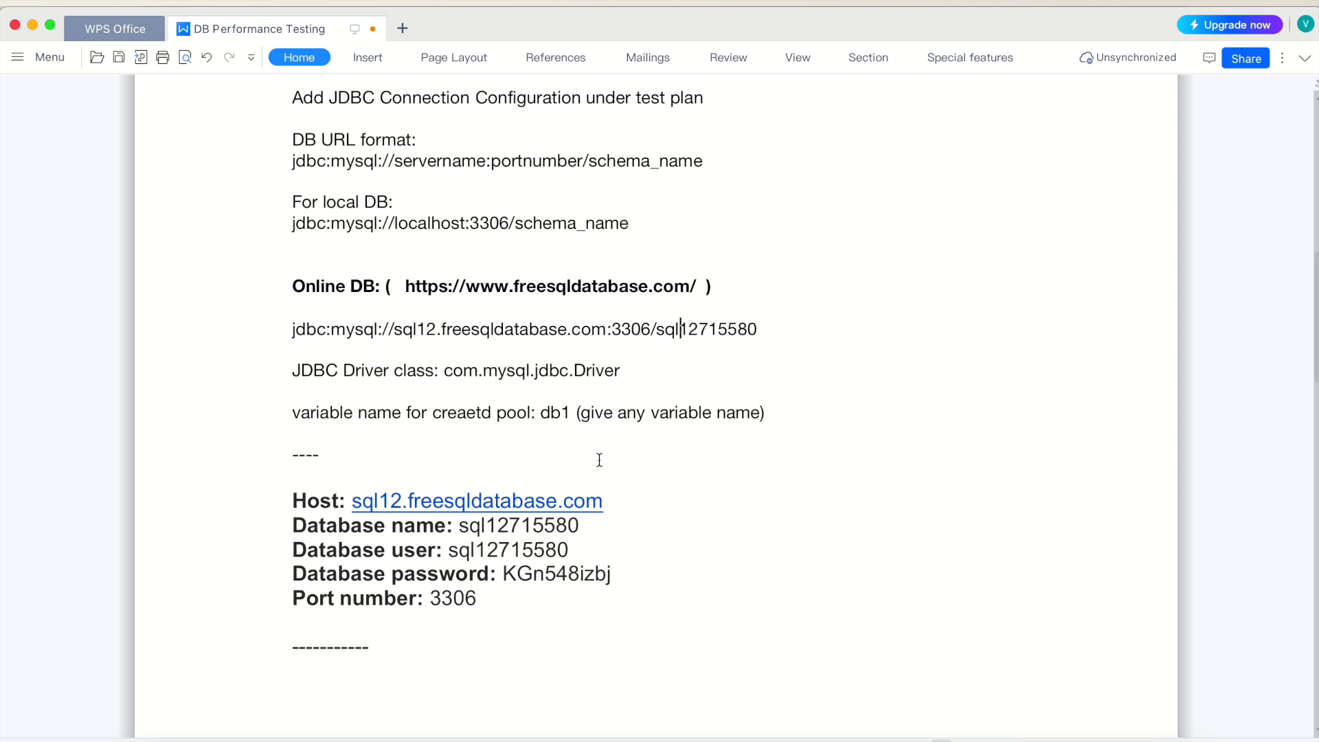
double_click(495, 526)
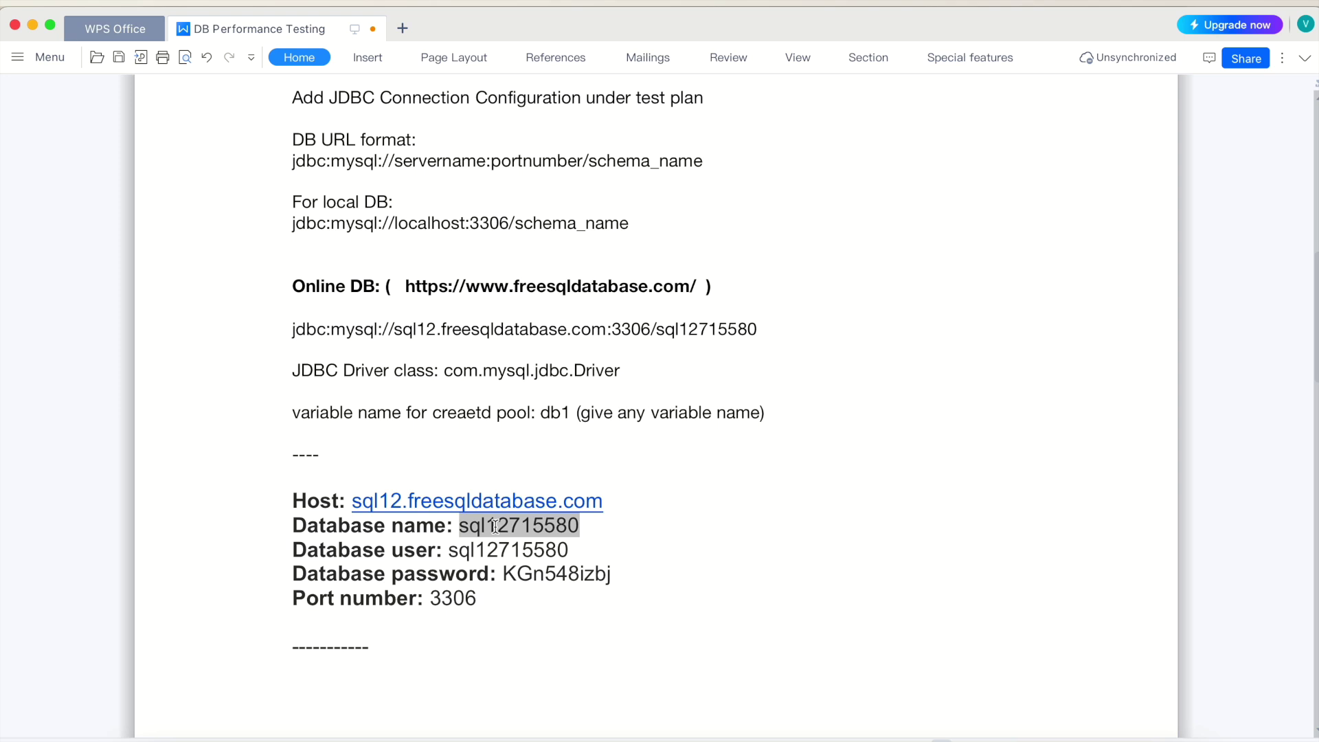
triple_click(440, 330)
key(super+c)
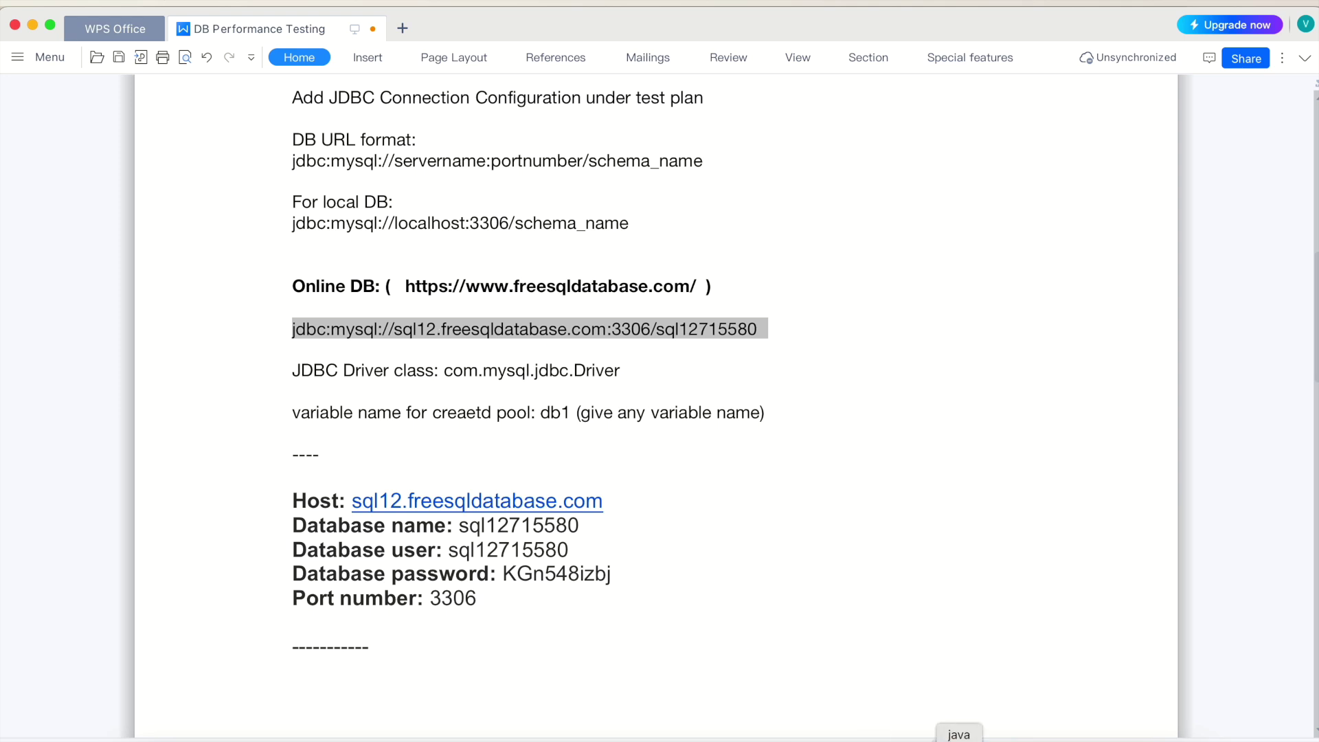
click(958, 736)
click(553, 582)
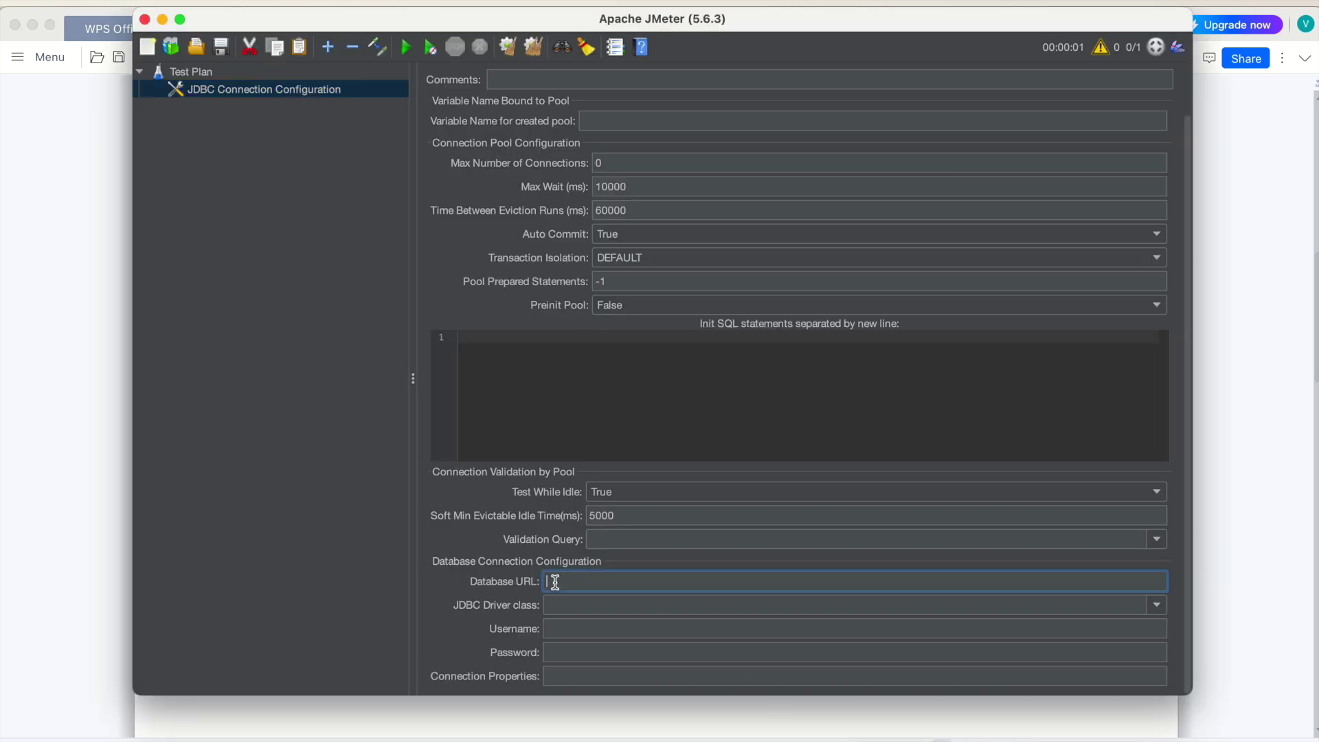
Paste the online MySQL URL (sql12.freesqldatabase.com:3306) as Database URL and pick com.mysql.jdbc.Driver
key(super+v)
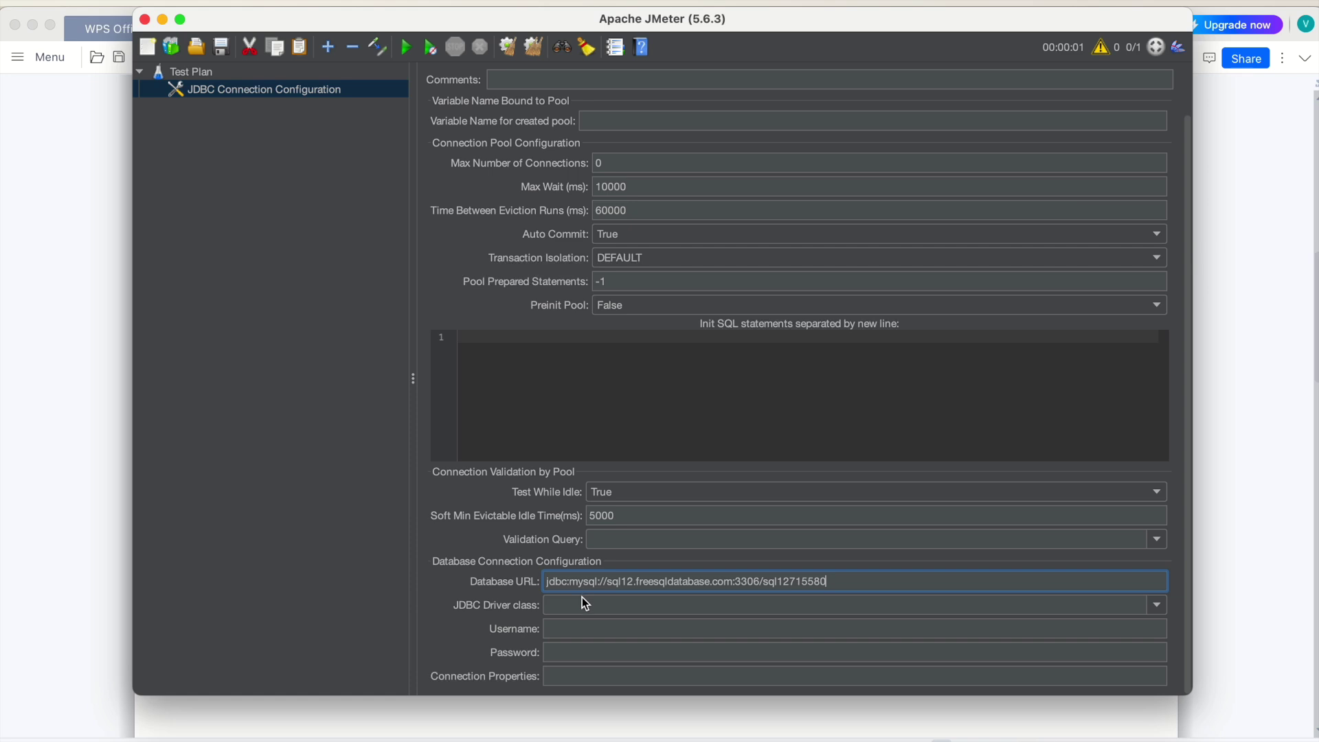
click(579, 603)
click(1155, 606)
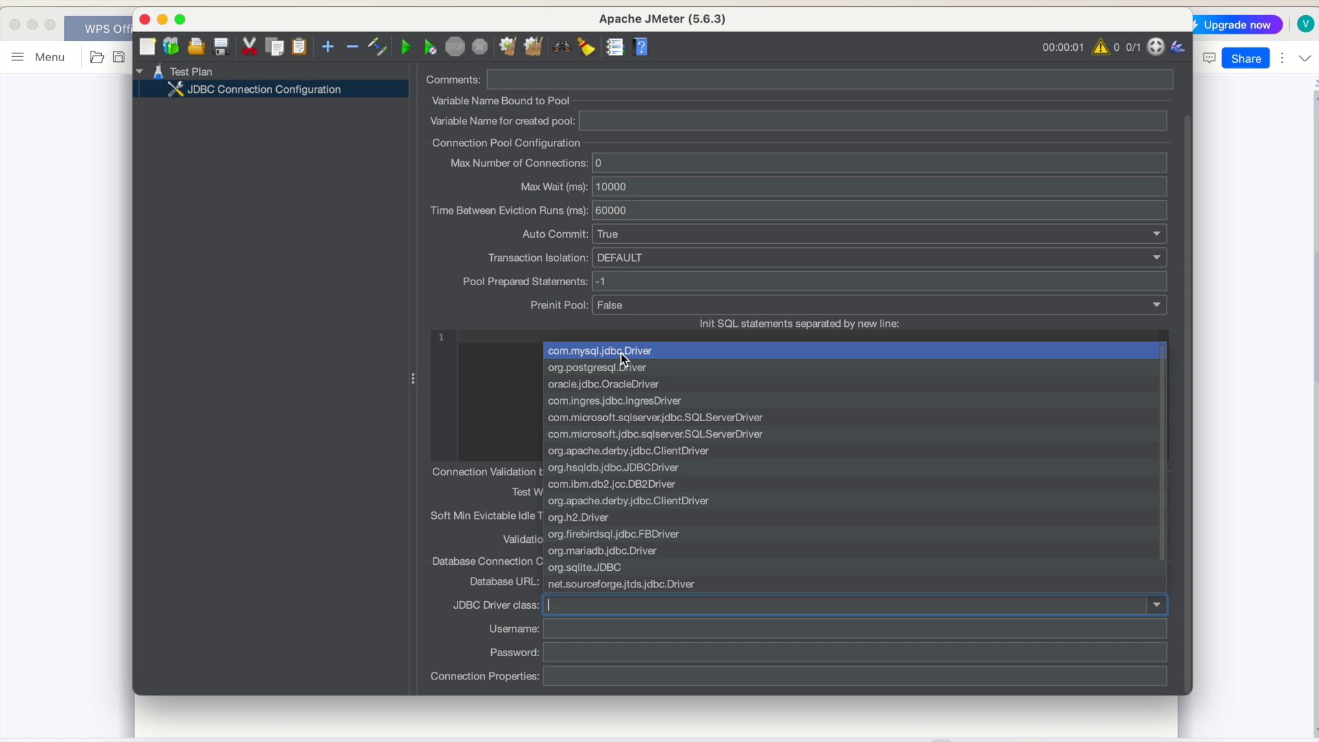
click(621, 351)
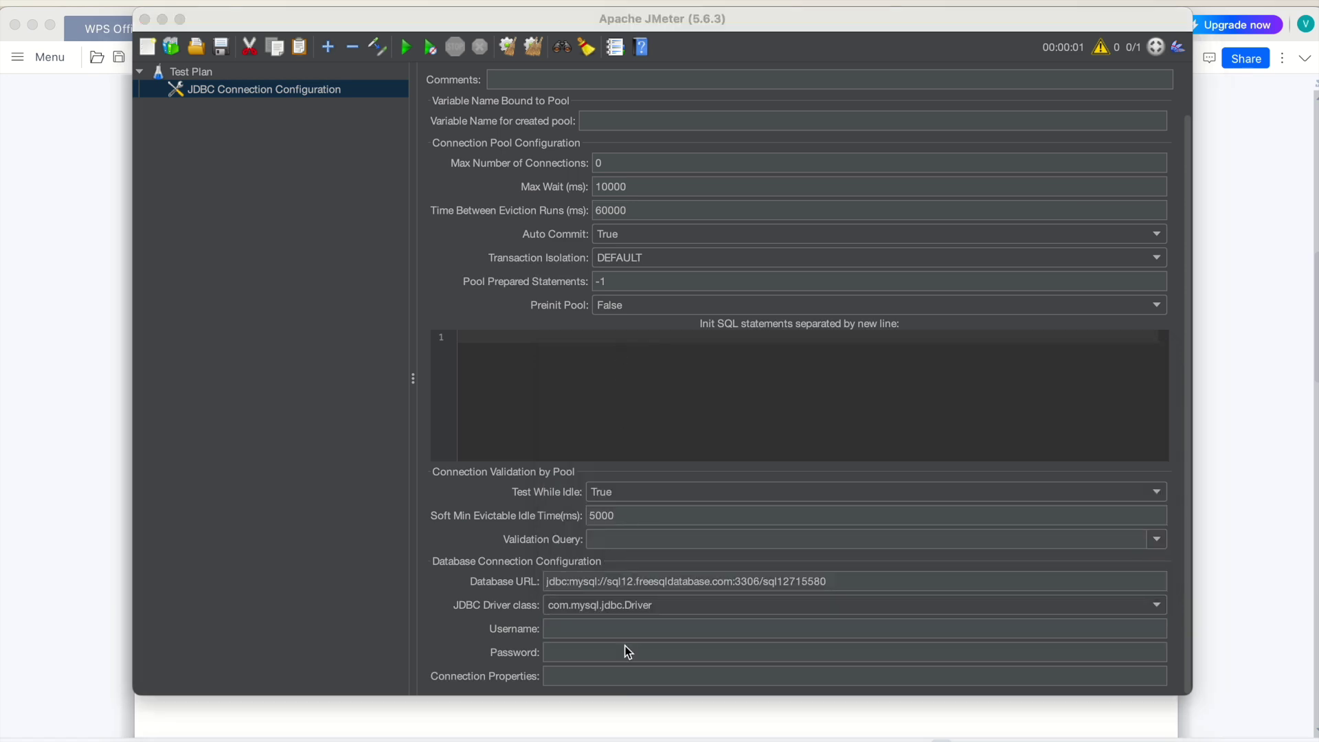
key(super+Tab)
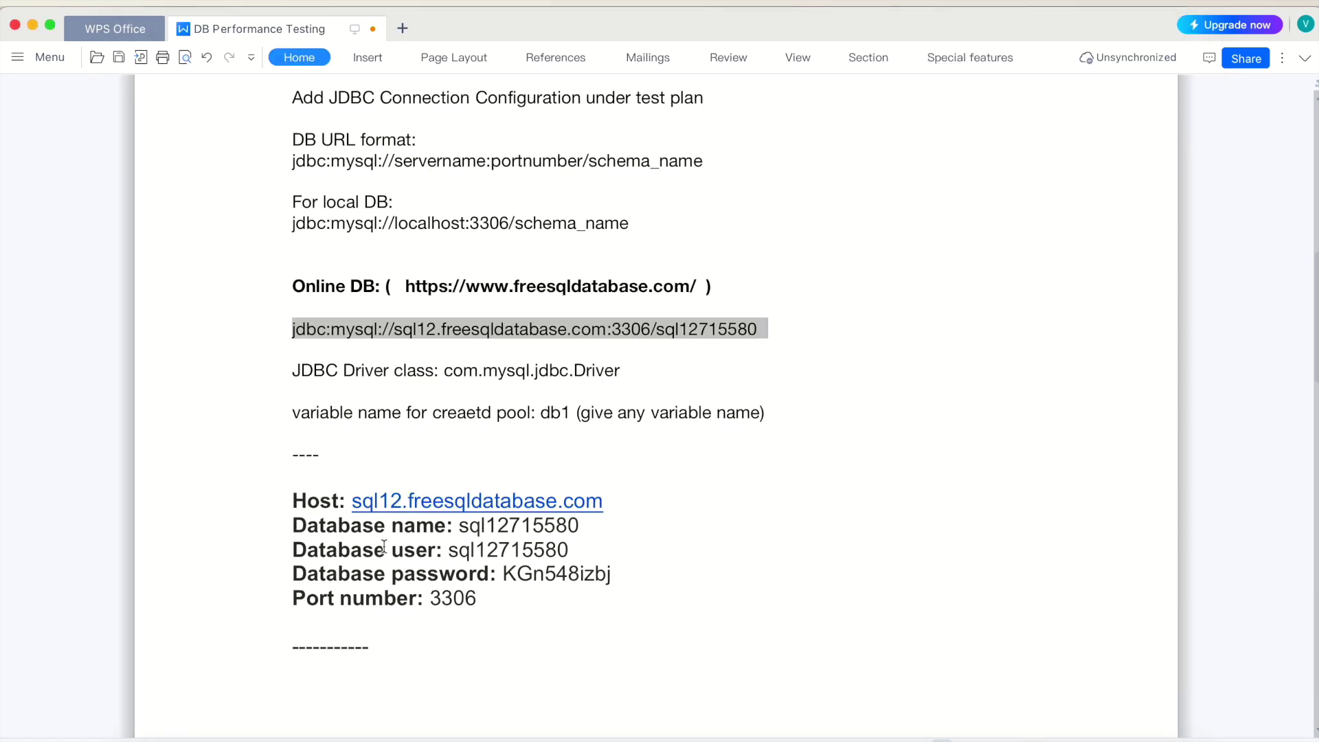
Copy the database user name from the notes into JMeter's Username field
double_click(505, 524)
key(super+c)
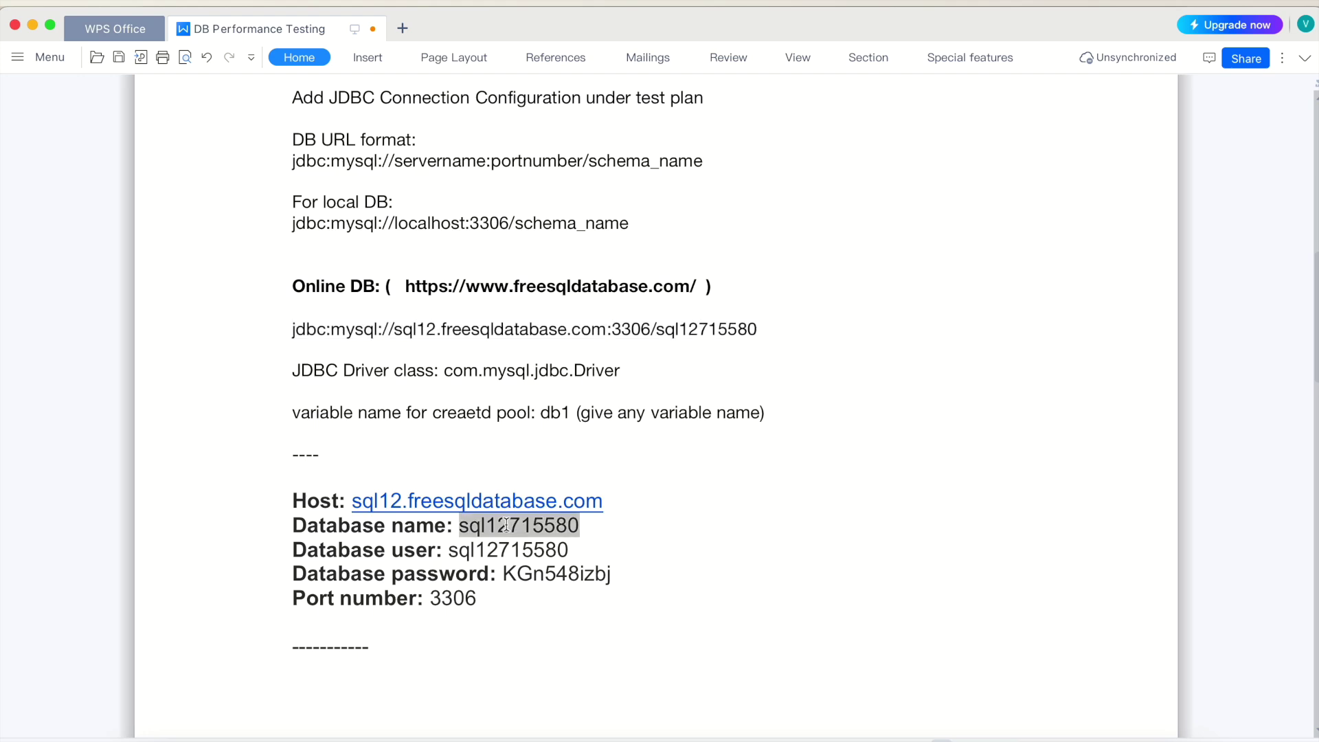
key(super+Tab)
click(583, 627)
key(super+v)
Copy the database password from the notes into the Password field
key(super+Tab)
double_click(562, 576)
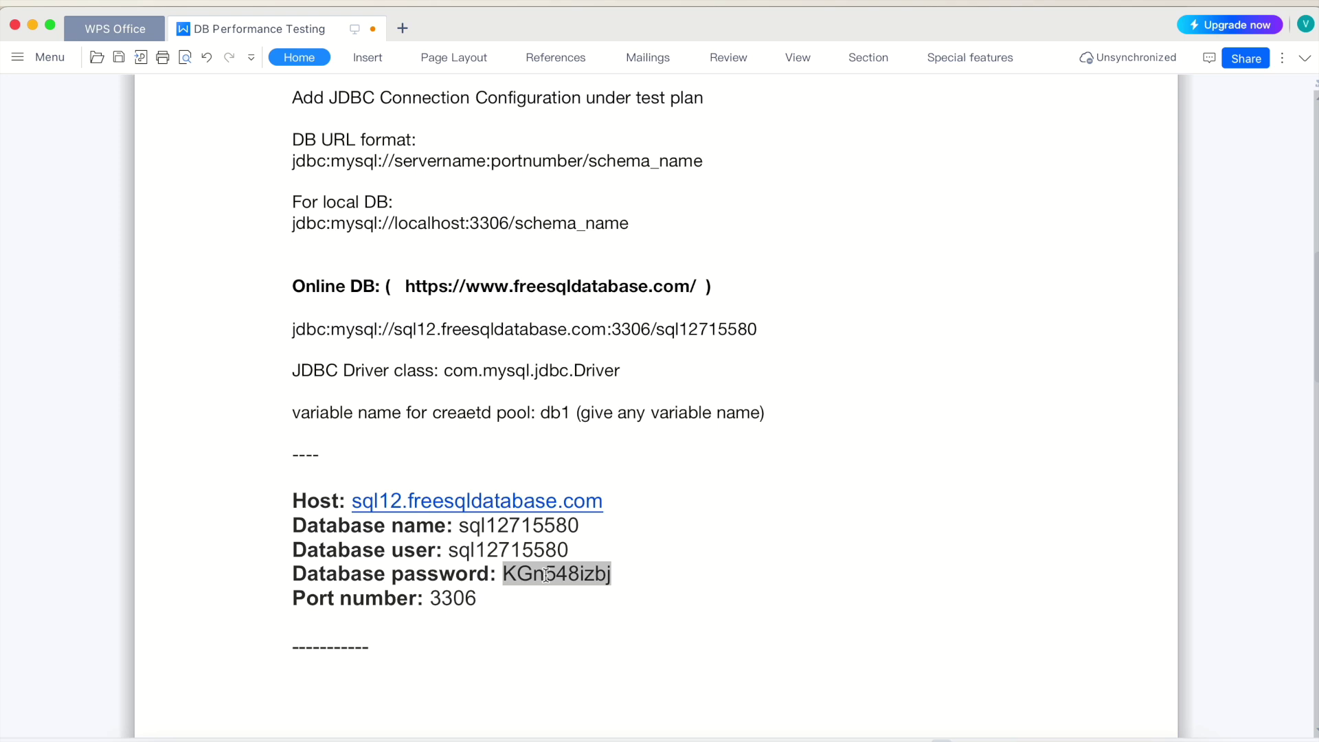
key(super+Tab)
click(580, 653)
key(super+v)
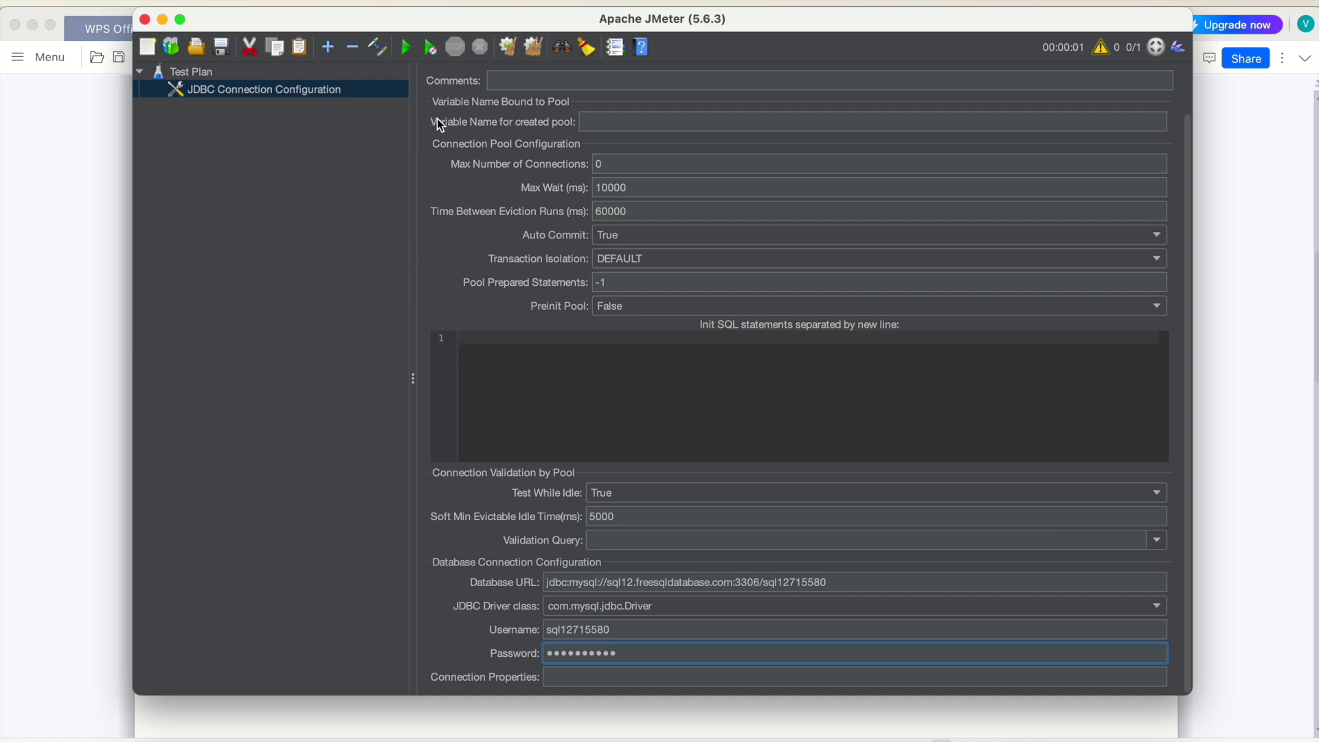
Enter db1 in the 'Variable Name for created pool' field and commit it
click(602, 124)
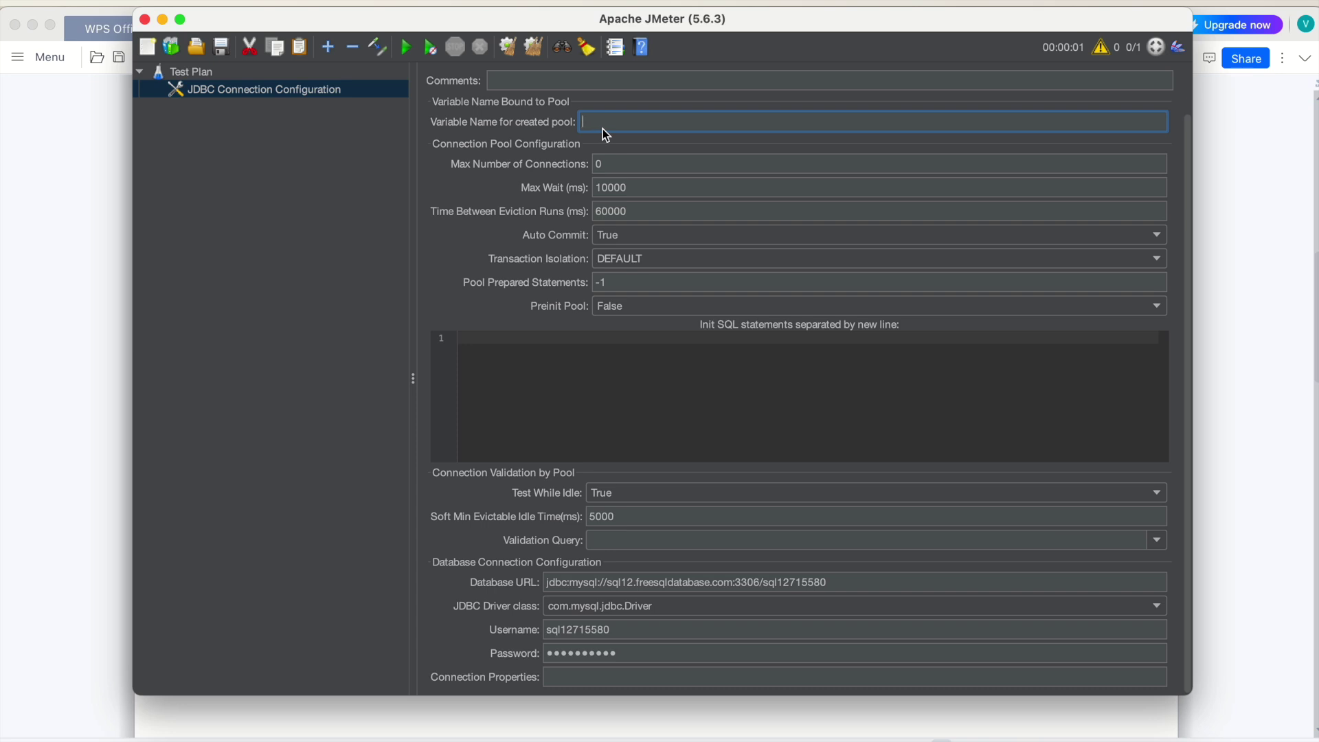
text(D)
text(db1)
click(616, 397)
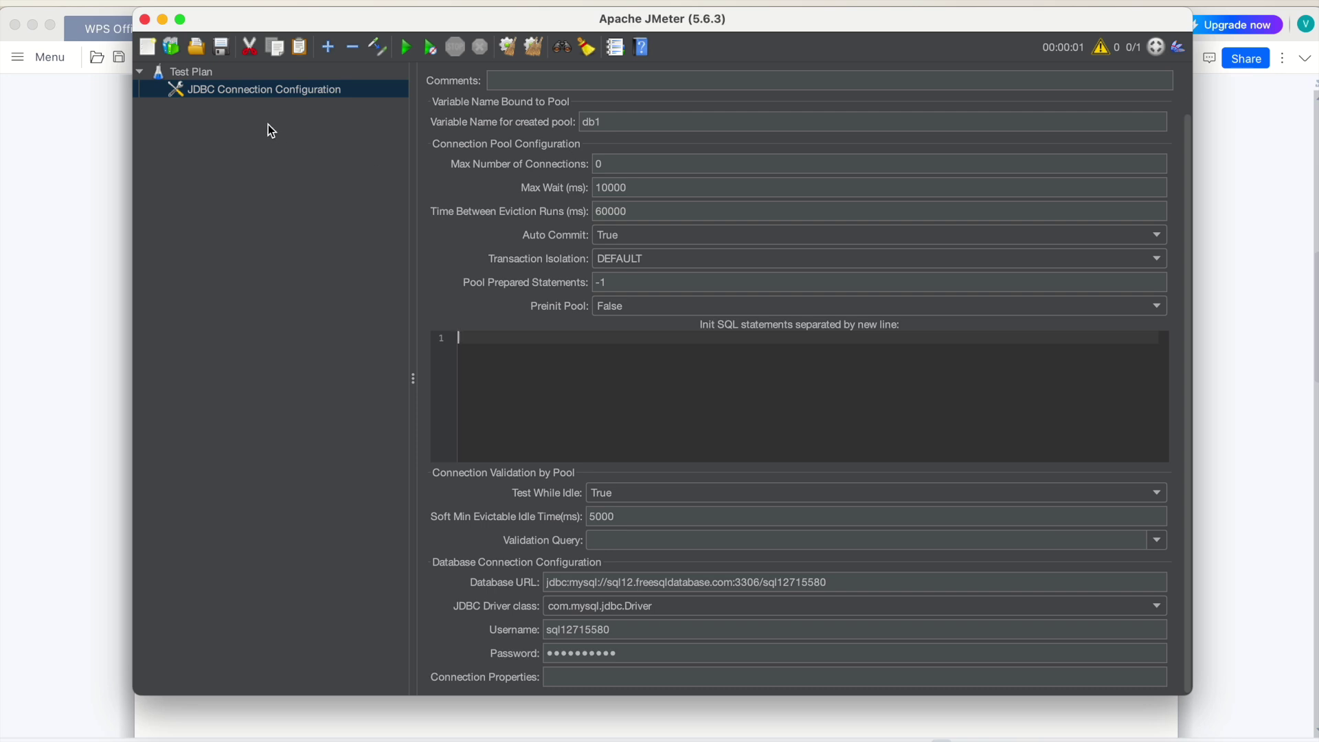
Add a Thread Group under the Test Plan
click(207, 70)
right_click(205, 69)
mouse_move(259, 81)
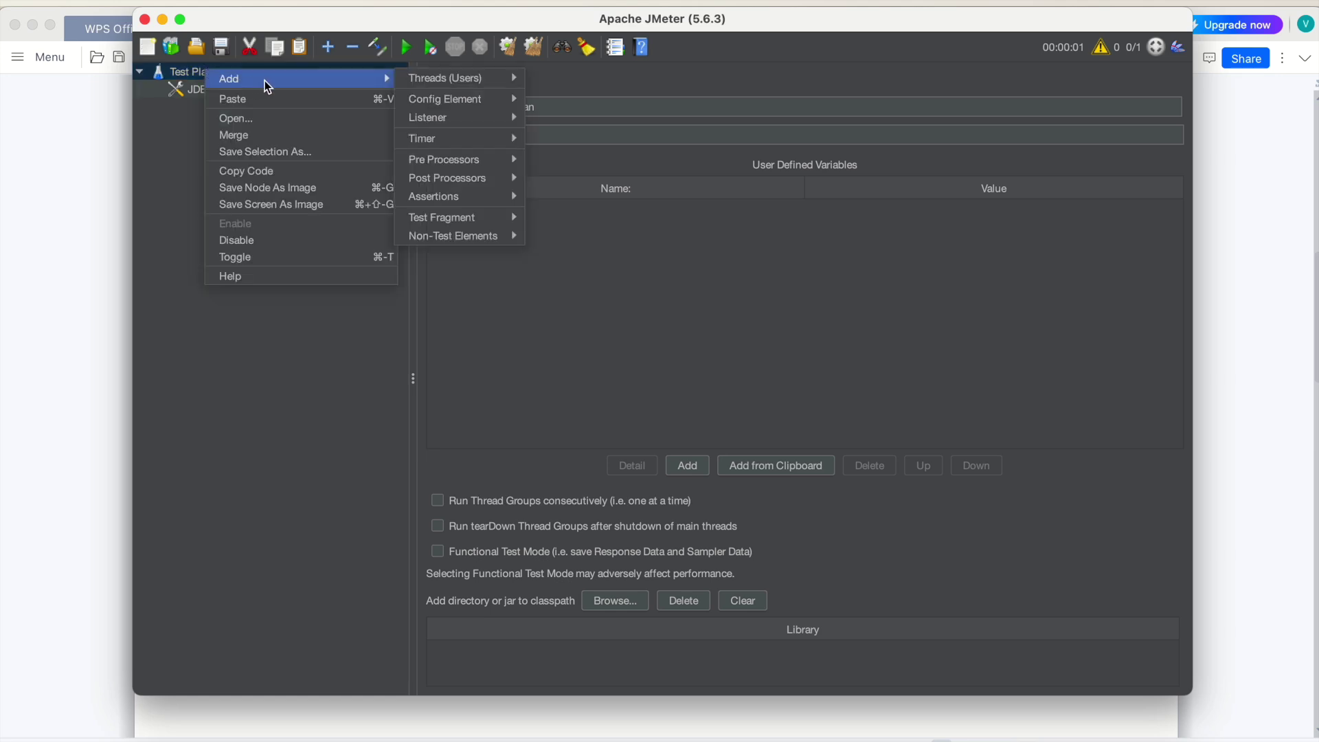
mouse_move(403, 82)
click(570, 93)
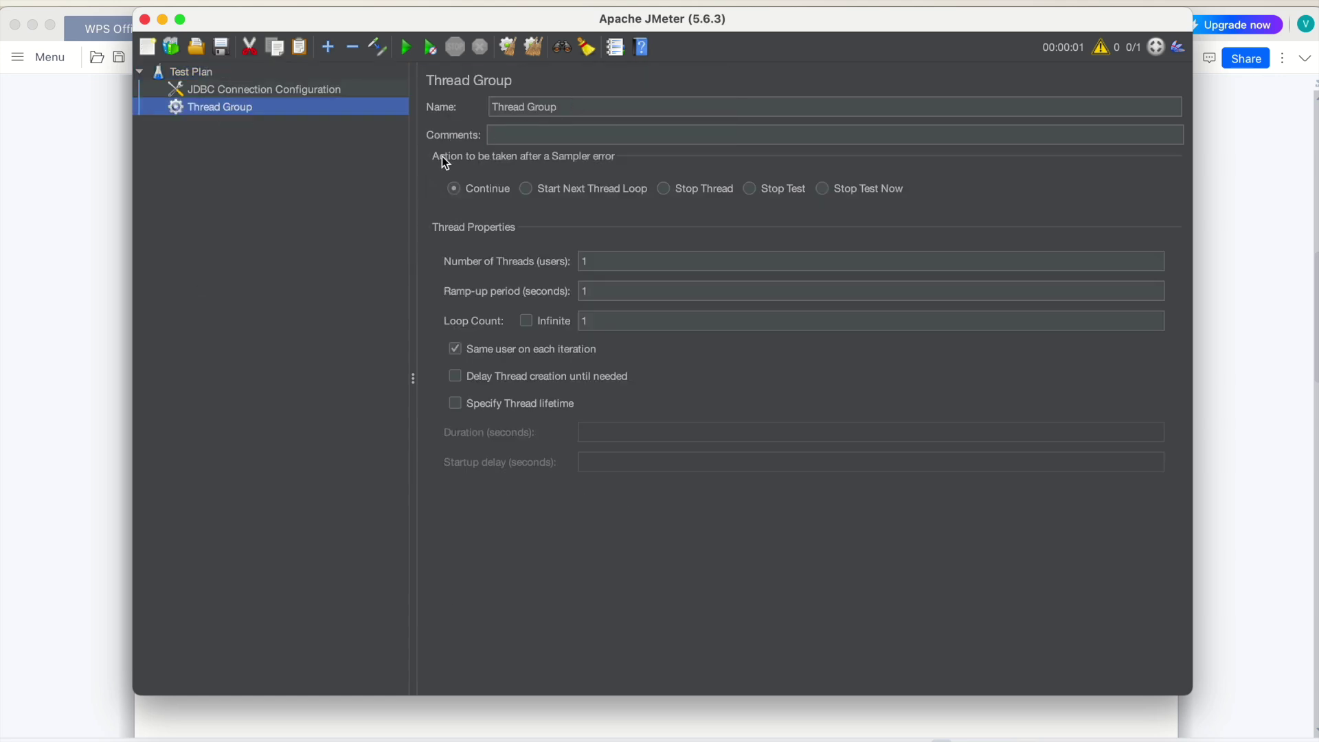
Add a JDBC Request sampler inside the Thread Group
right_click(236, 109)
mouse_move(398, 122)
mouse_move(511, 120)
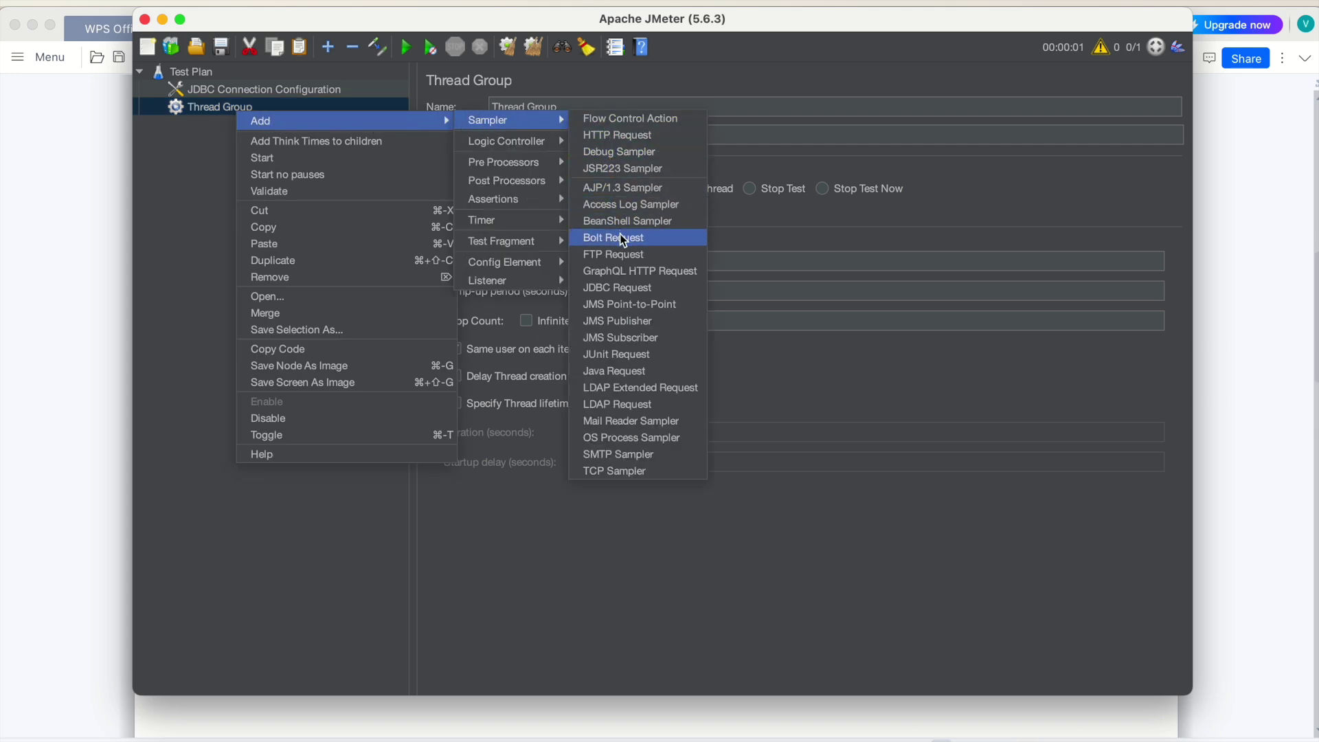
click(614, 291)
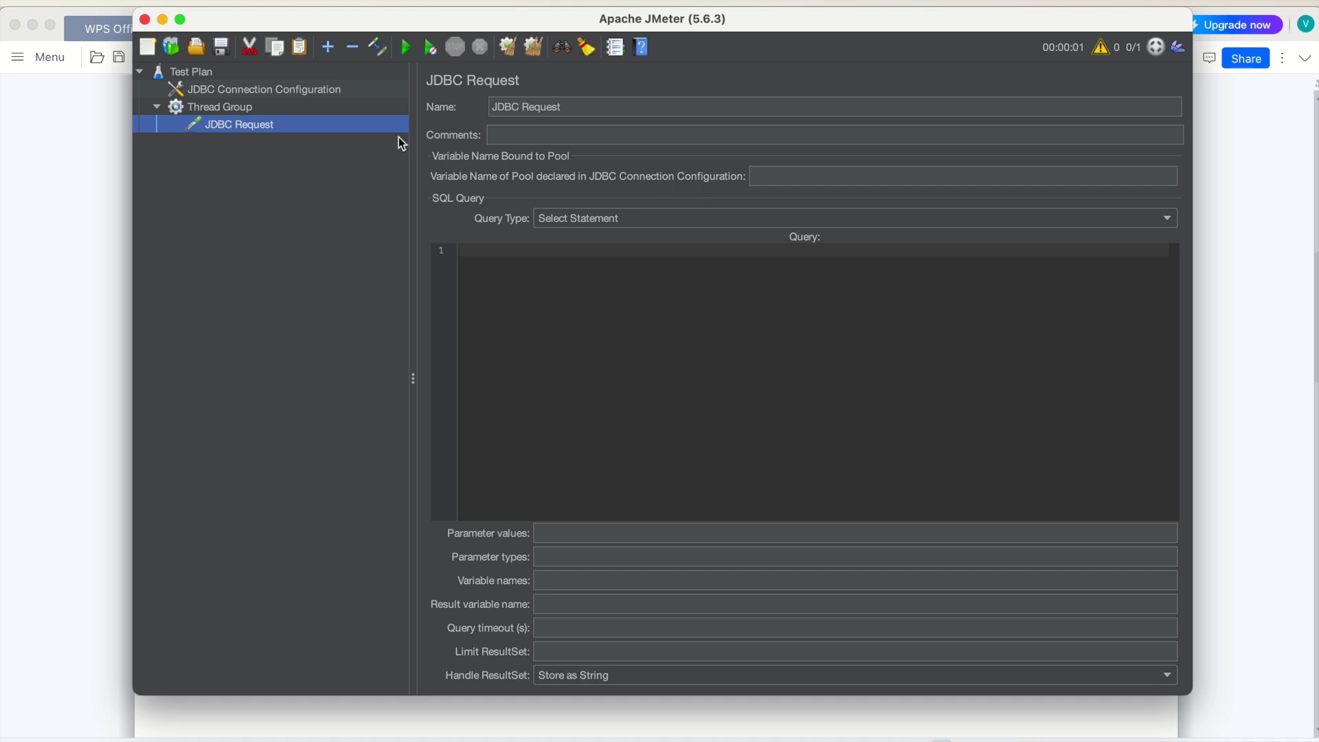
click(332, 97)
Copy db1 from the connection configuration into the JDBC Request's pool variable field
double_click(613, 123)
key(super+c)
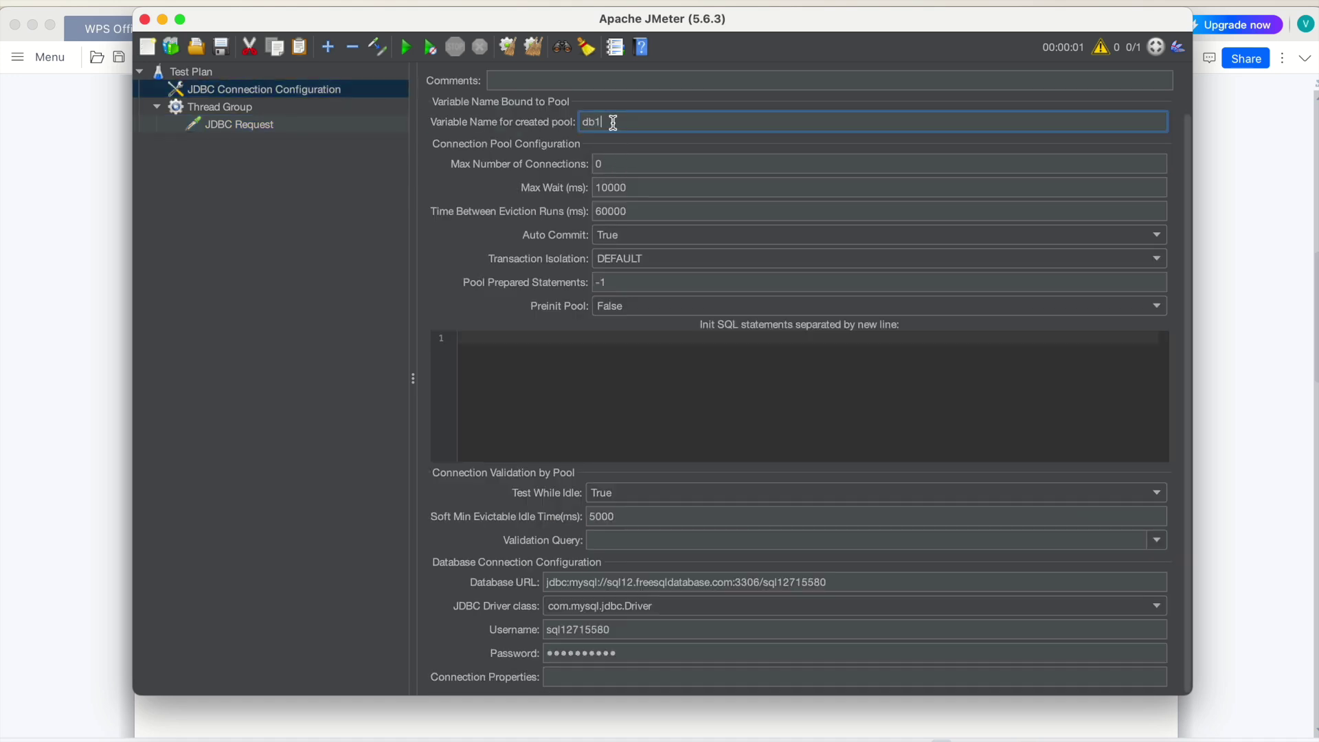
click(258, 127)
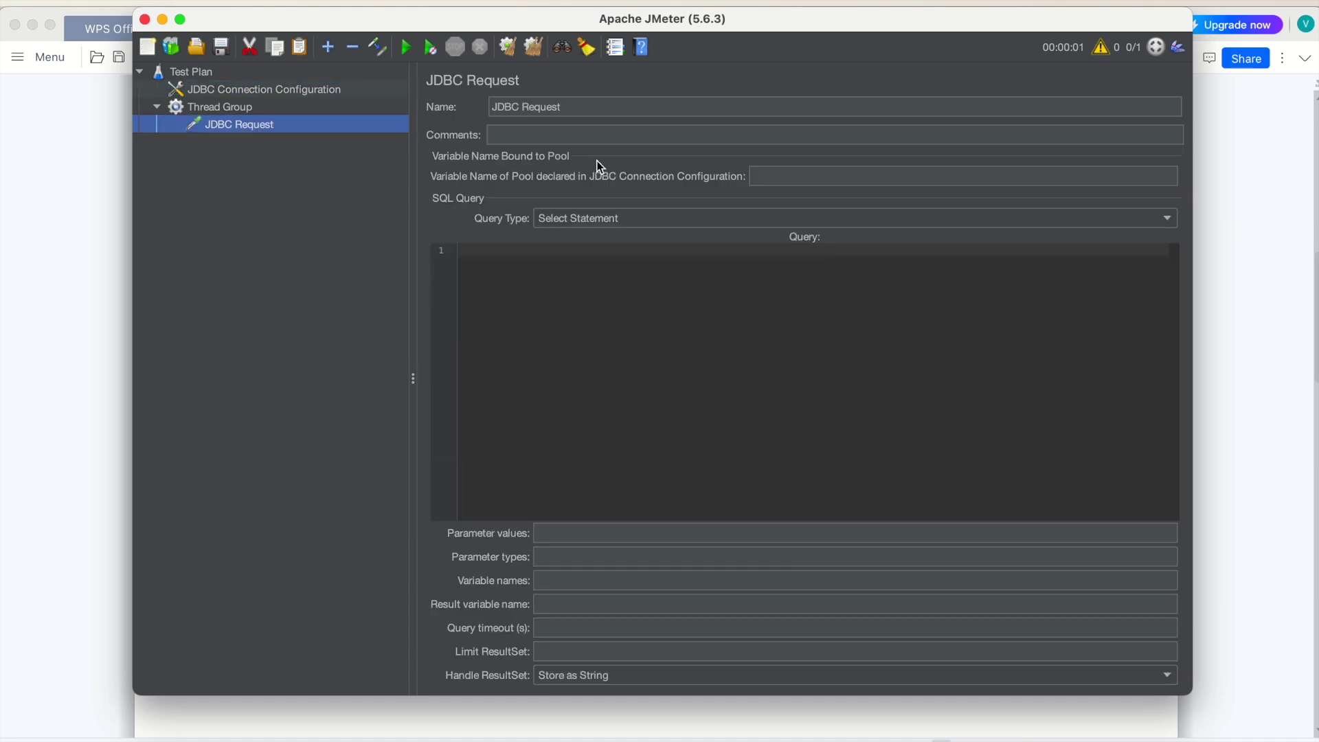
click(761, 173)
key(super+v)
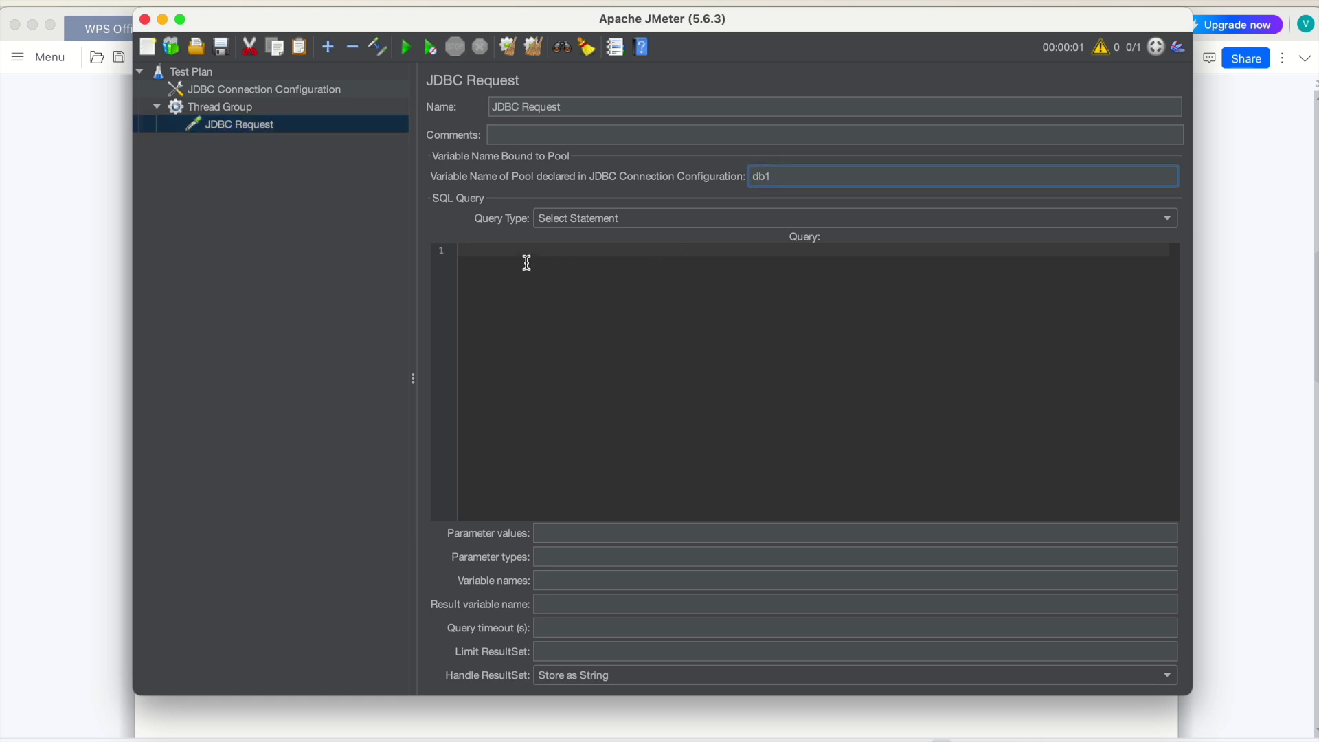
Enter the query 'select * from test' in the JDBC Request's Query editor
click(523, 256)
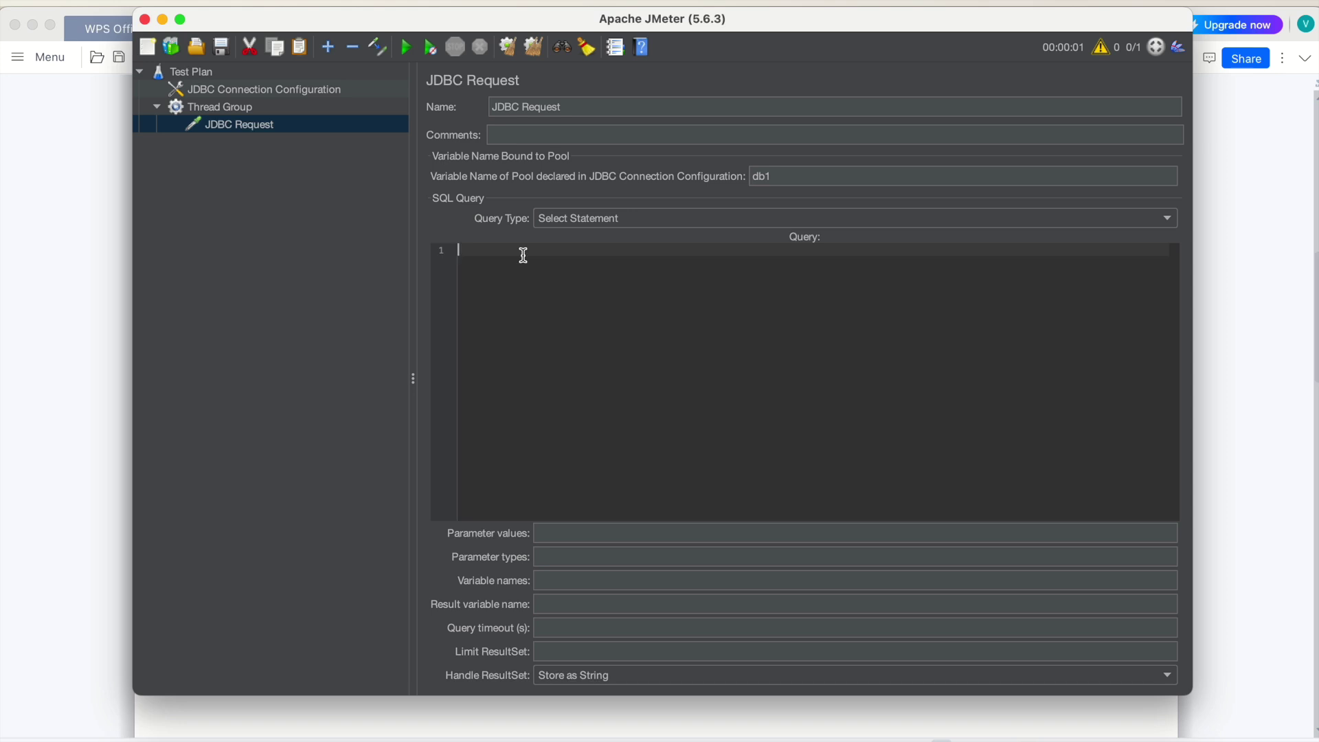
text(select * f)
key(BackSpace)
key(BackSpace)
text(from test)
click(227, 106)
Add a View Results Tree listener to the Thread Group
right_click(227, 105)
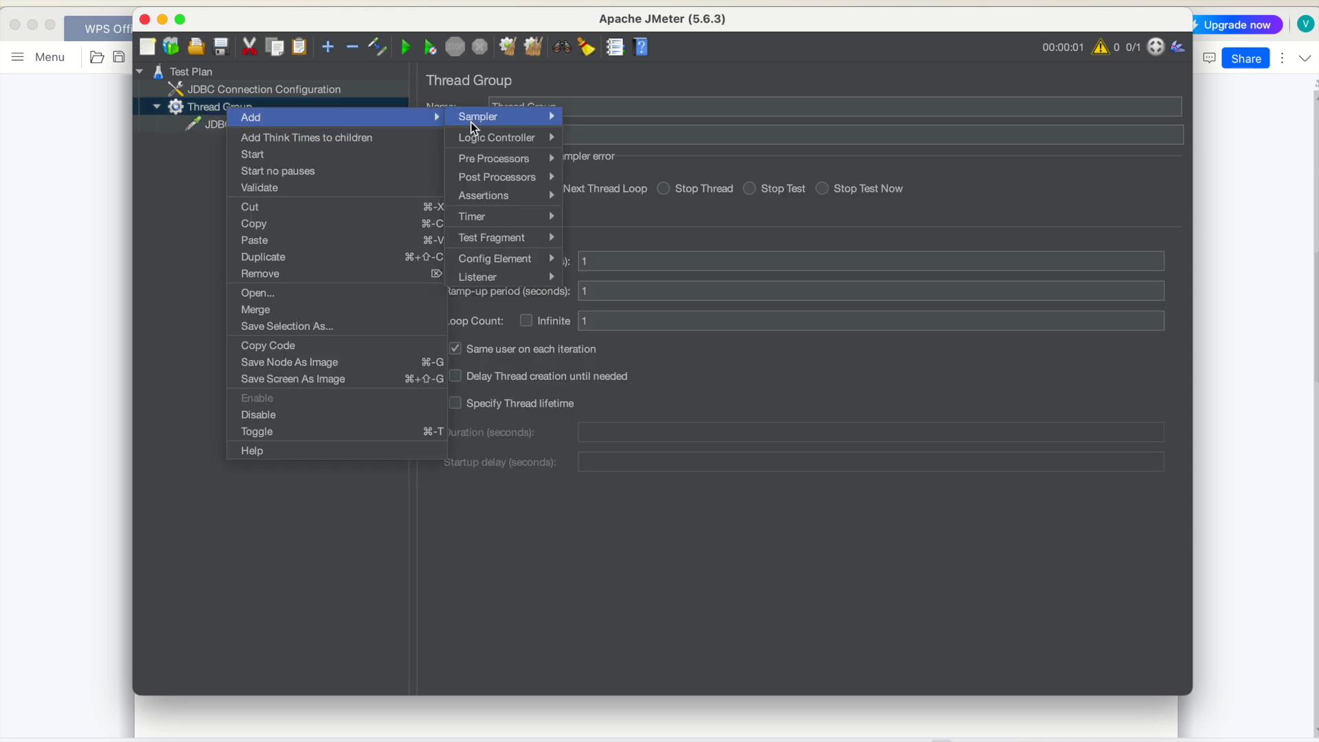
mouse_move(501, 276)
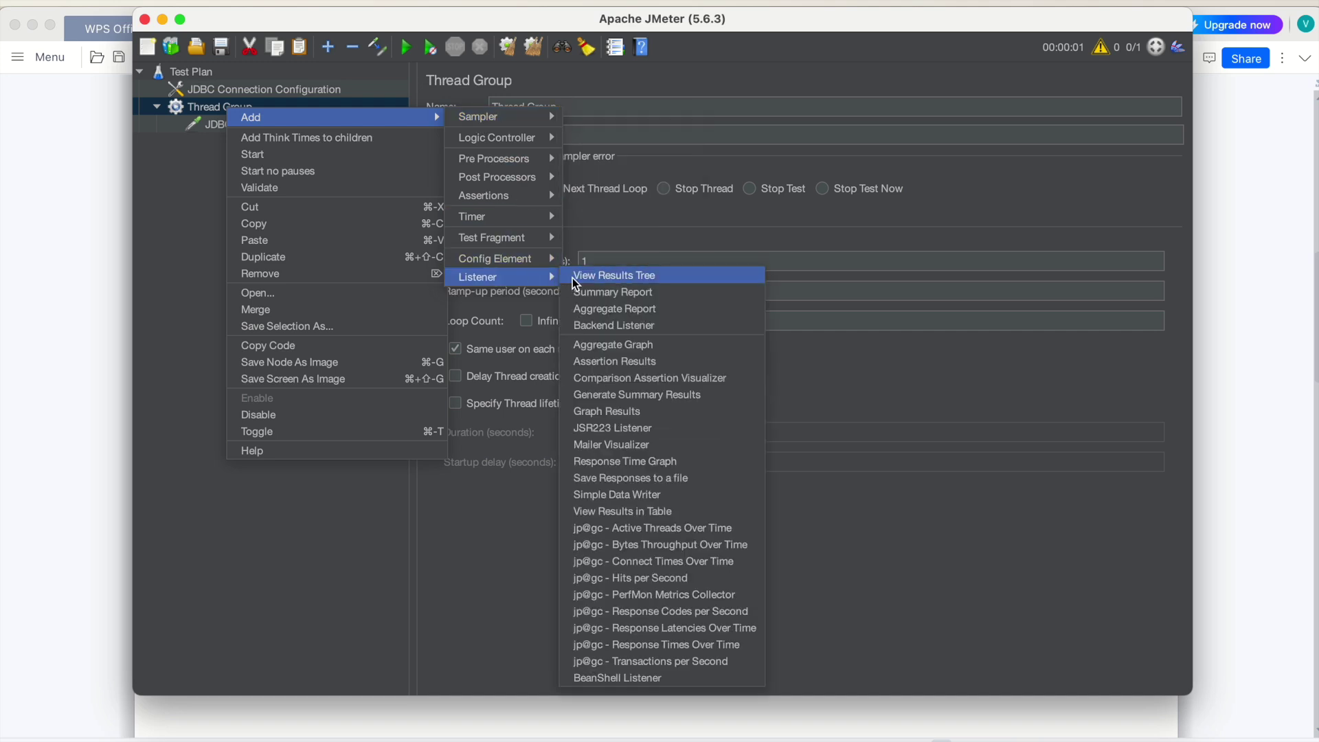
click(612, 276)
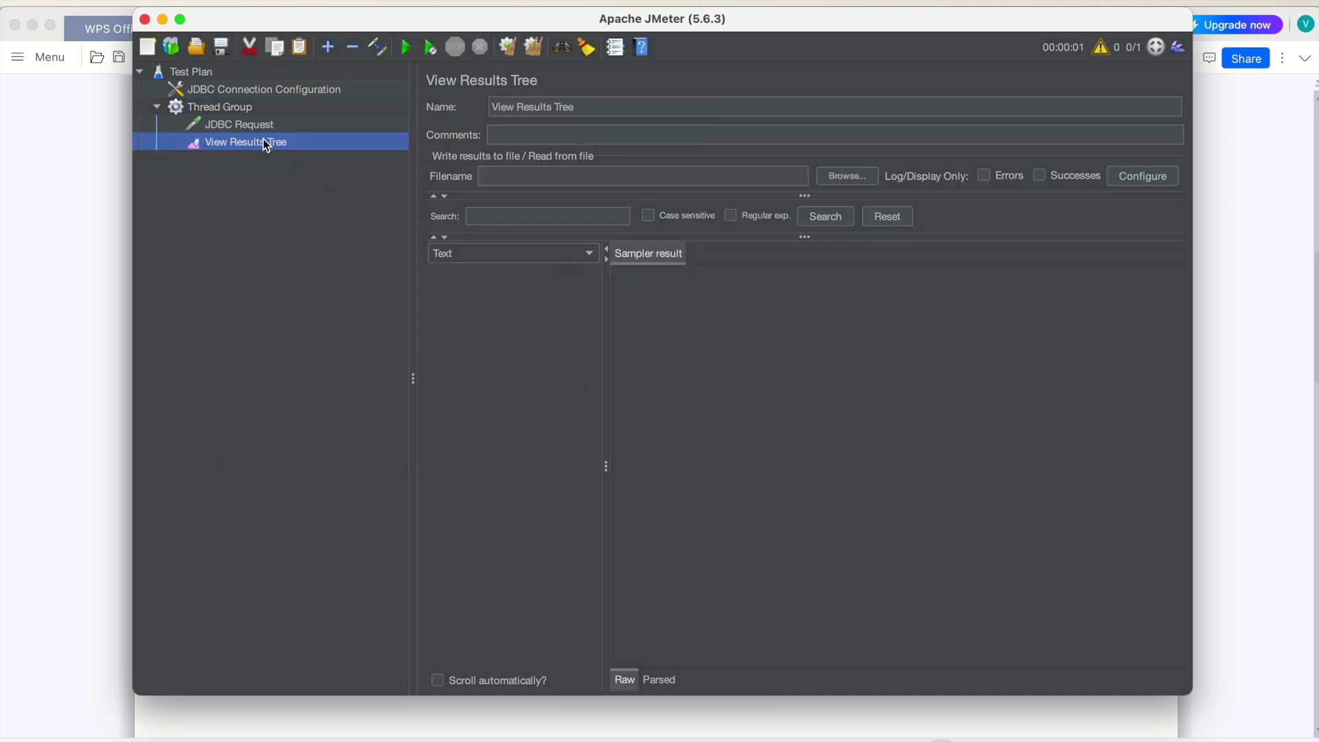
Add an Aggregate Report listener to the Thread Group
click(232, 110)
right_click(231, 108)
mouse_move(320, 116)
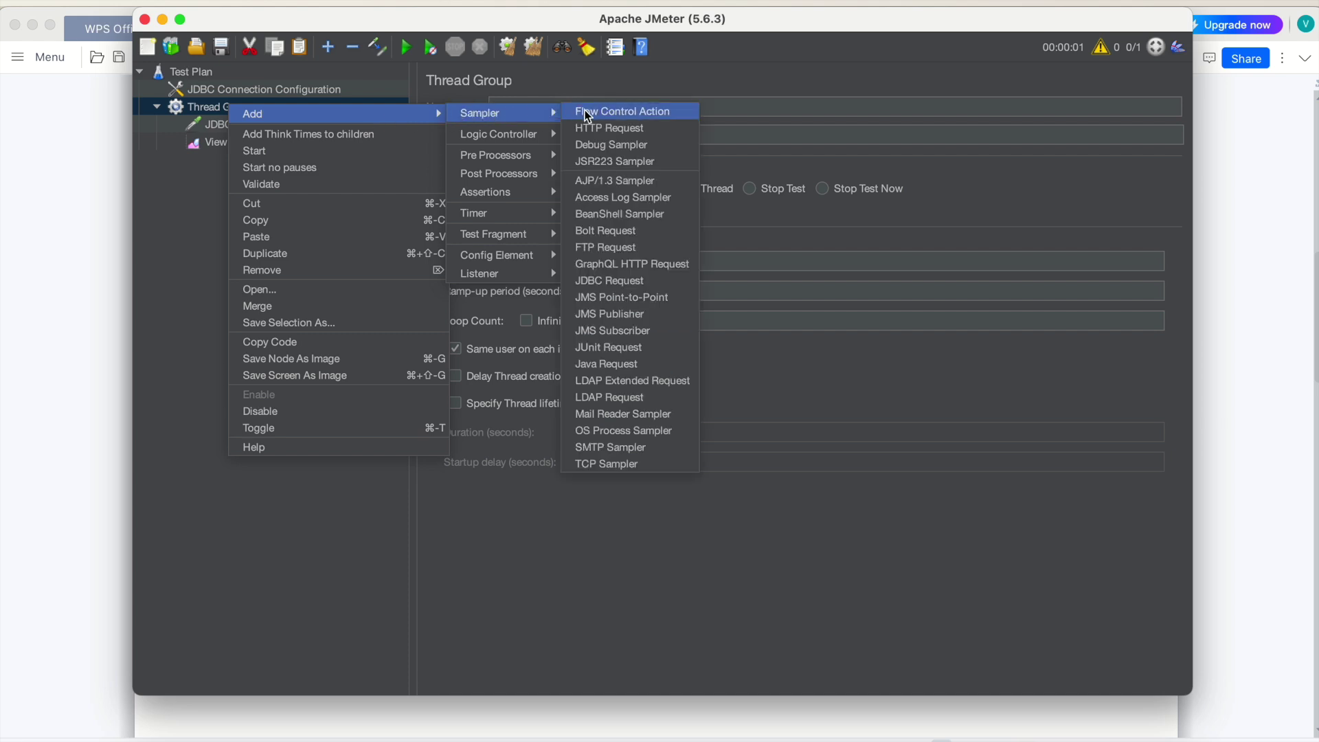
mouse_move(518, 281)
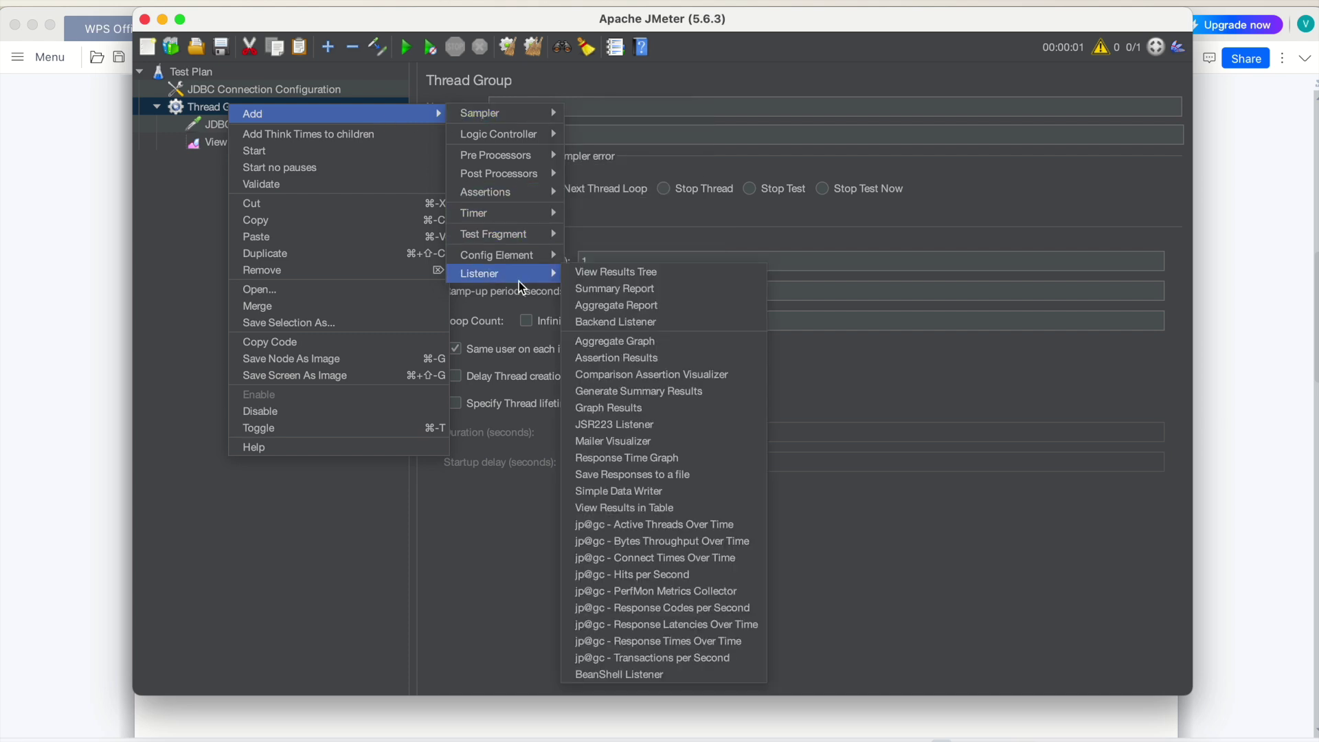
click(617, 309)
Reopen the Thread Group's Add menu, then dismiss it without adding anything
click(231, 106)
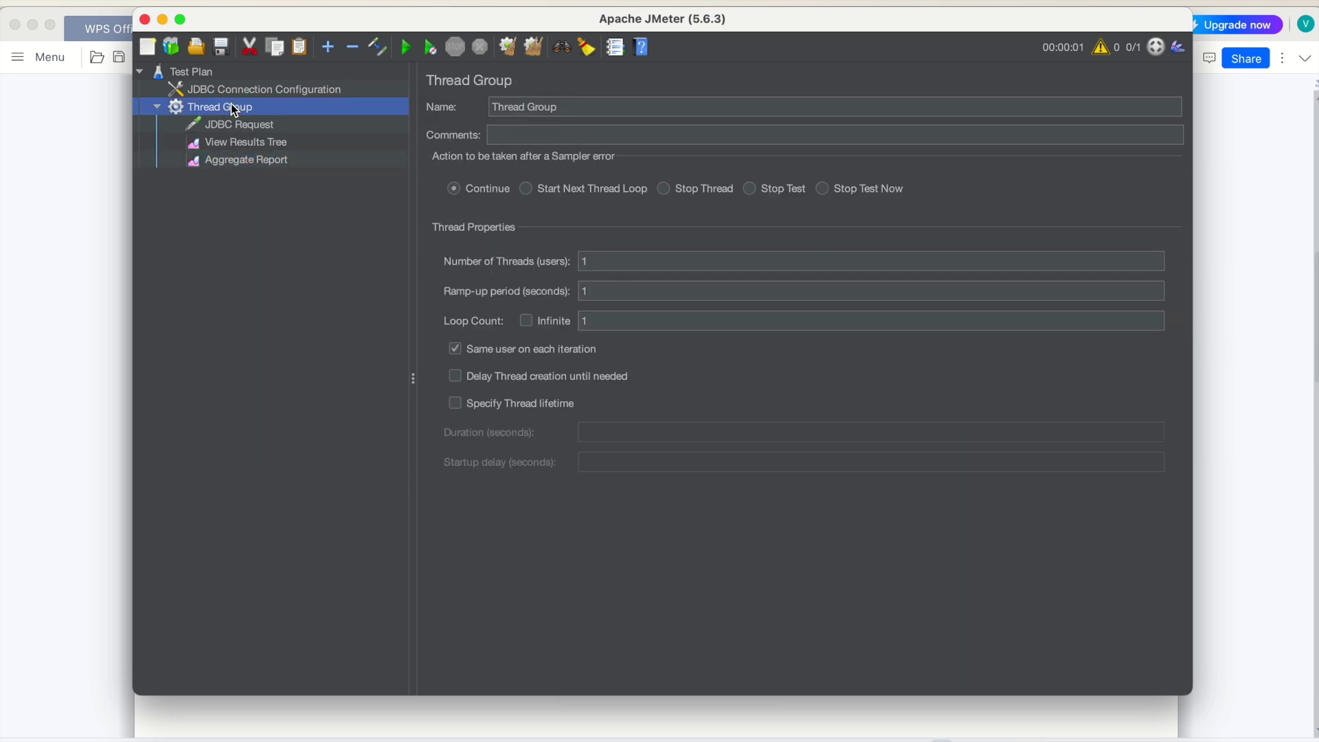
right_click(231, 106)
mouse_move(437, 118)
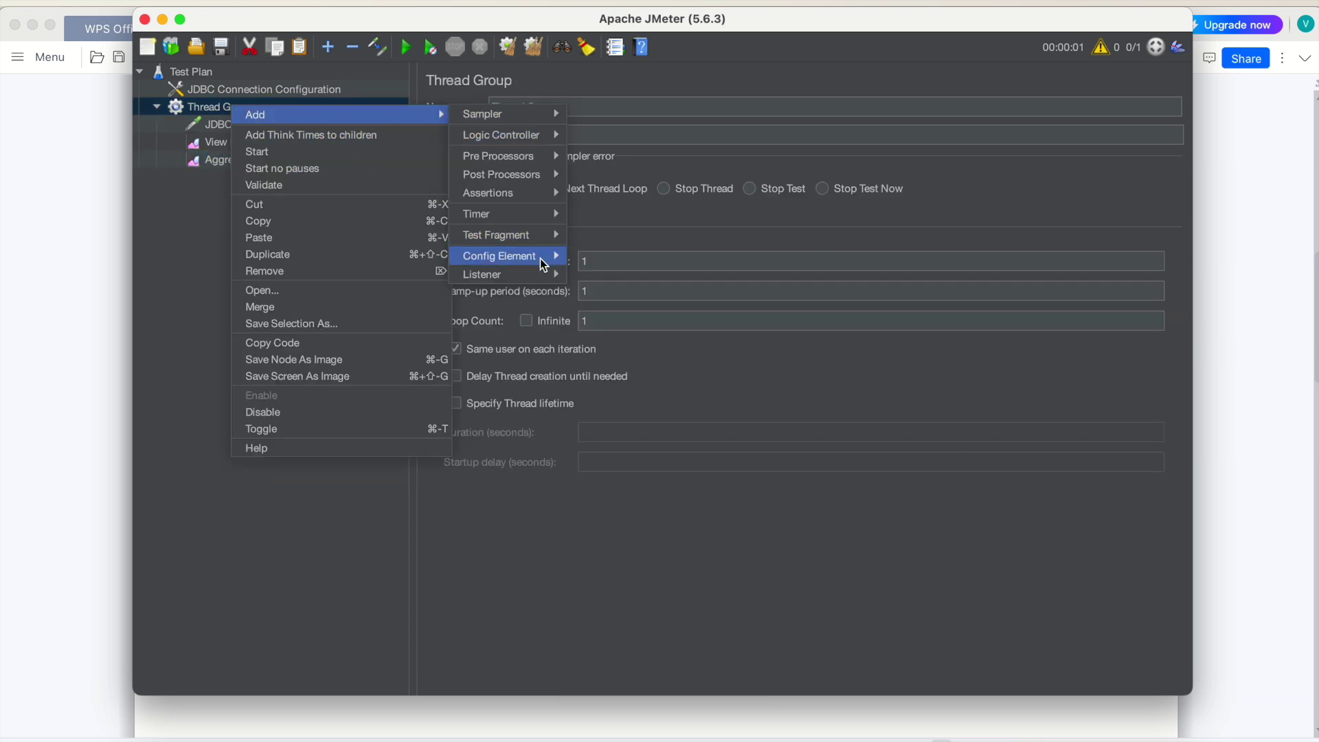
mouse_move(537, 272)
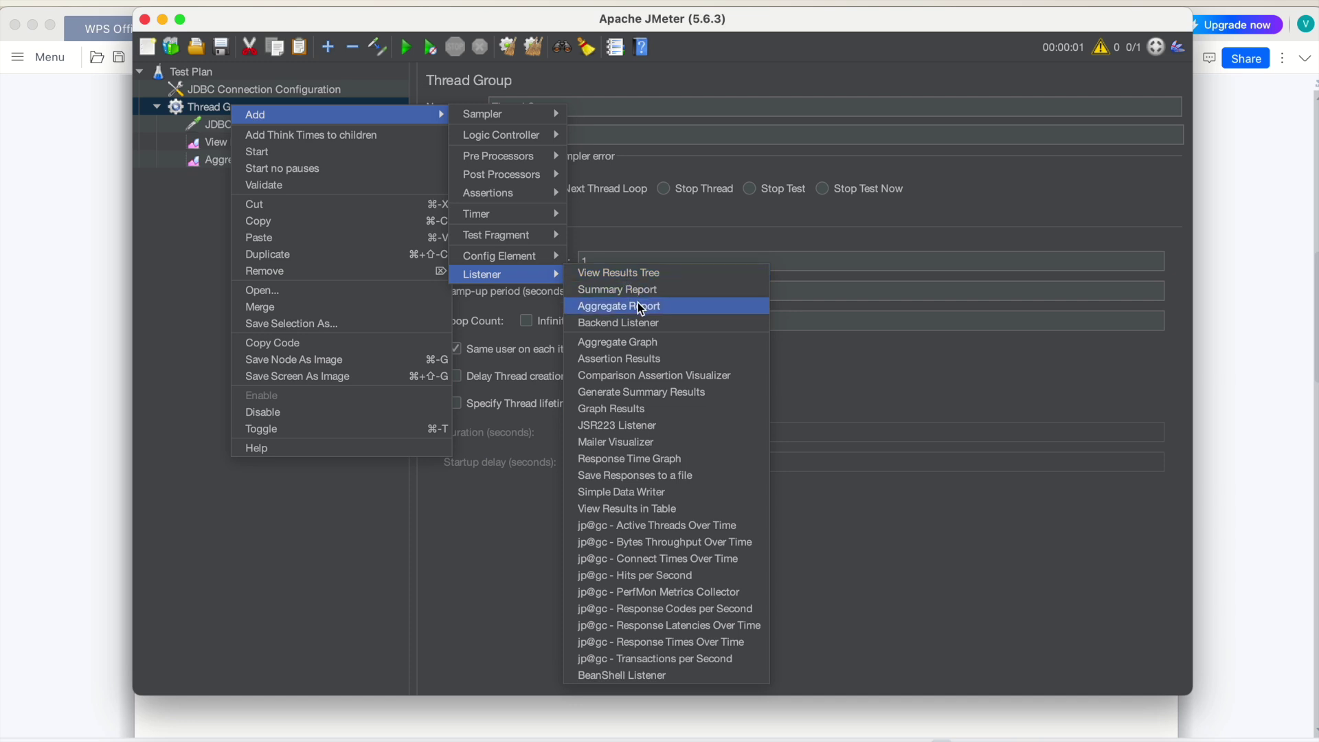
key(Escape)
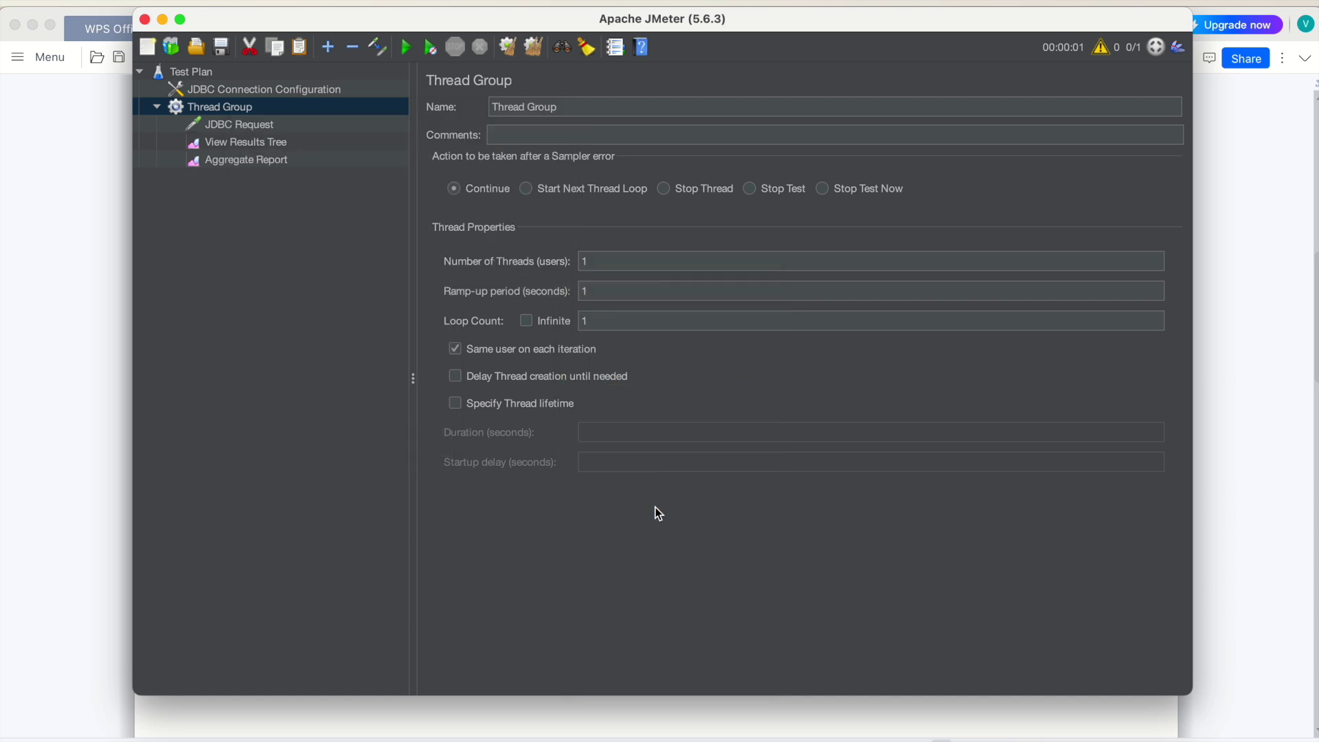
Run the test, confirm response data shows IDs 1001 and 1002, then view View Results in Table
click(238, 145)
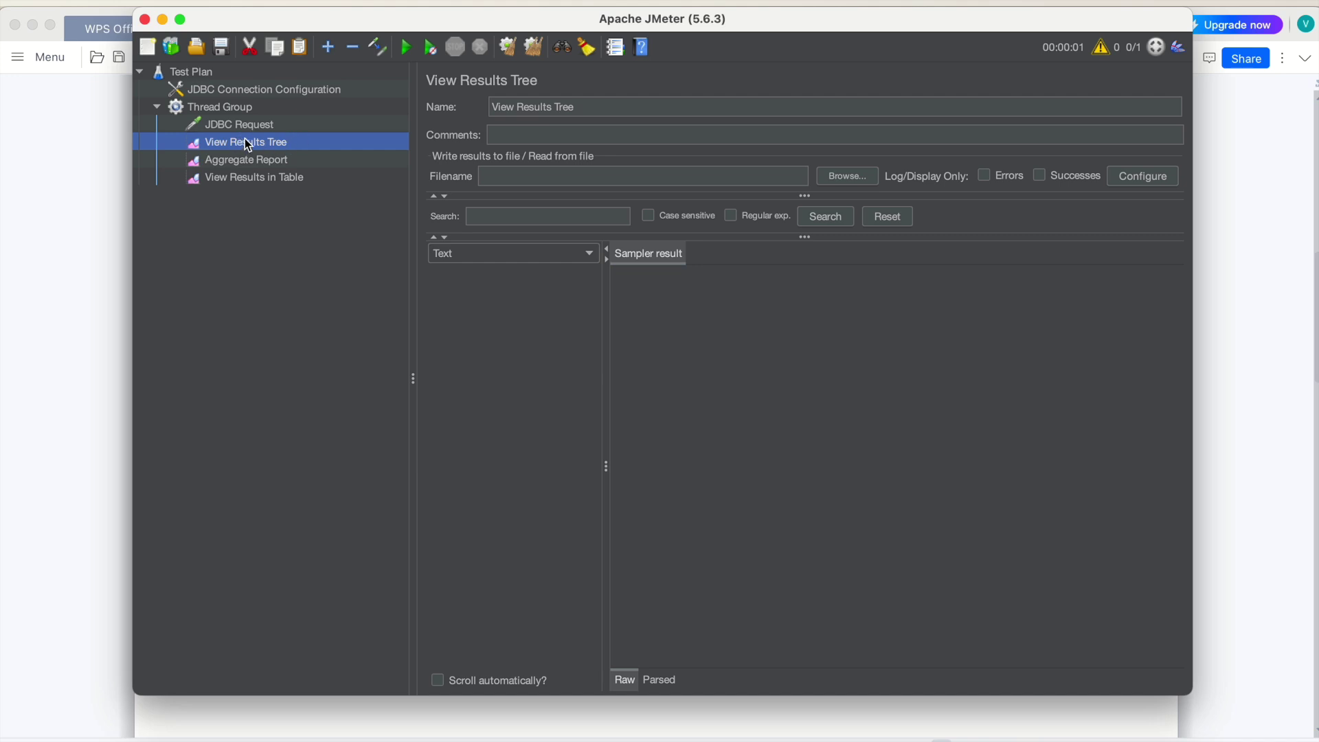
key(super+r)
click(476, 276)
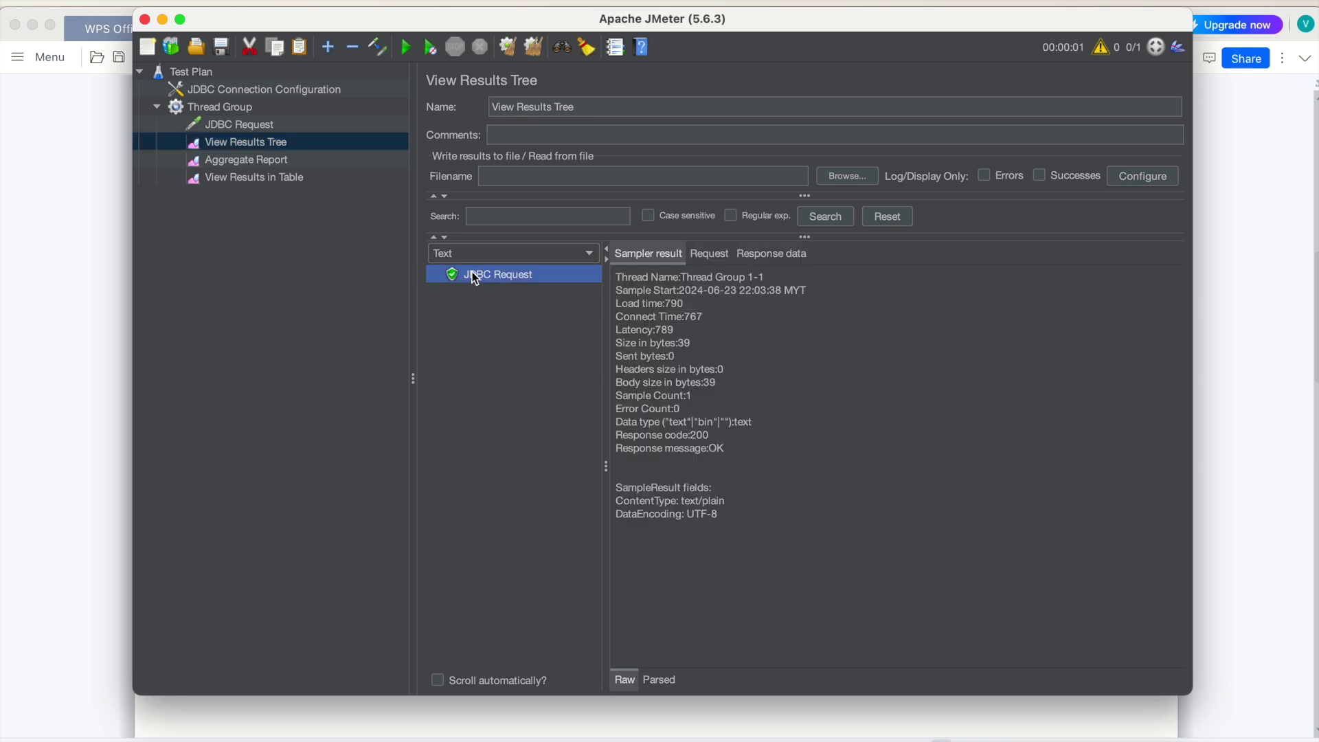
click(764, 256)
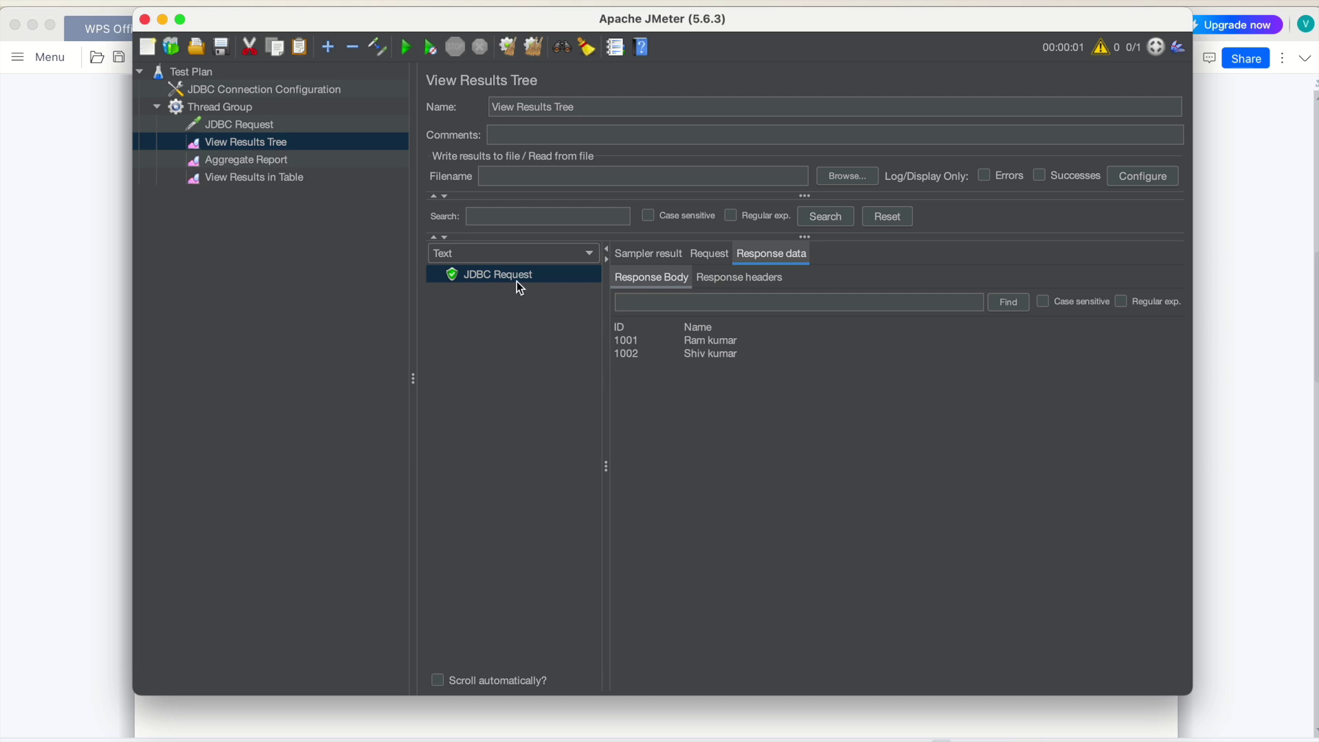
click(225, 192)
click(237, 180)
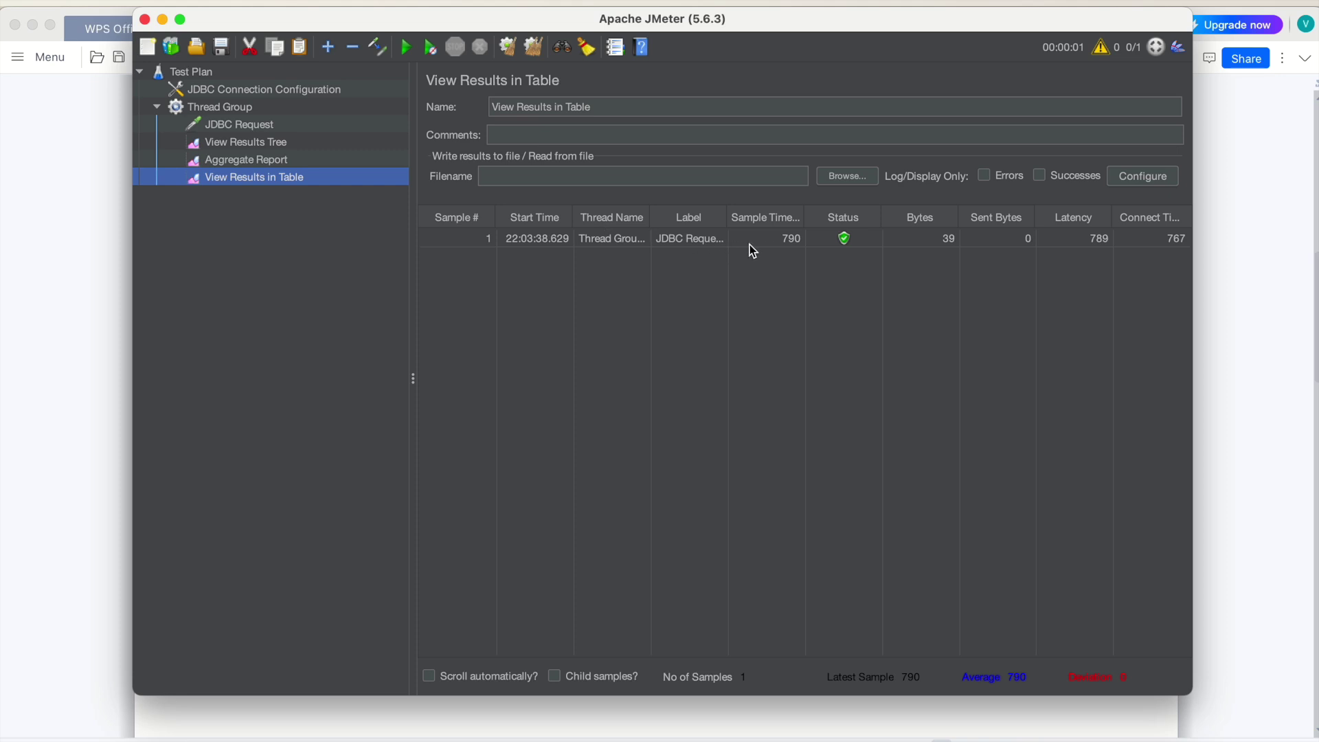
Widen the Sample Time column and window, then compare Aggregate Report, results tree and table
mouse_move(805, 217)
mouse_down()
mouse_move(828, 217)
mouse_move(818, 217)
mouse_up()
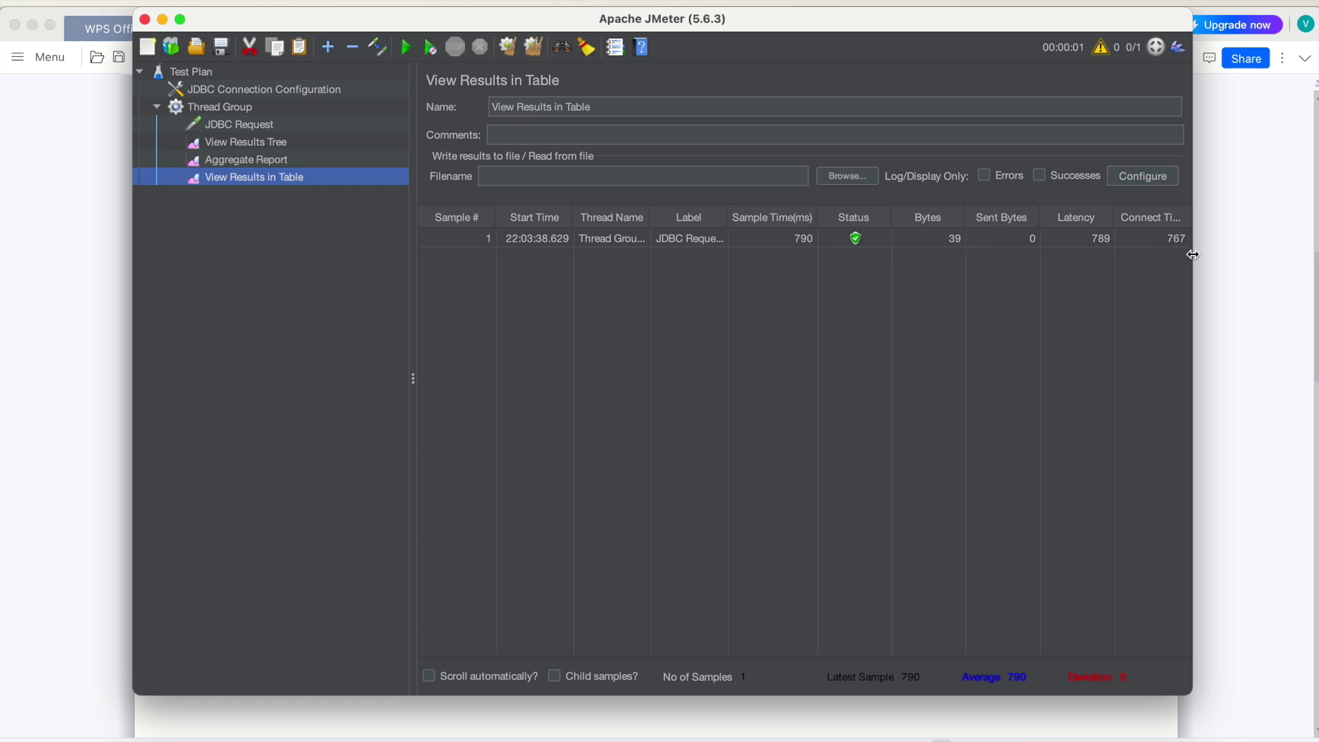
drag(1191, 255, 1235, 257)
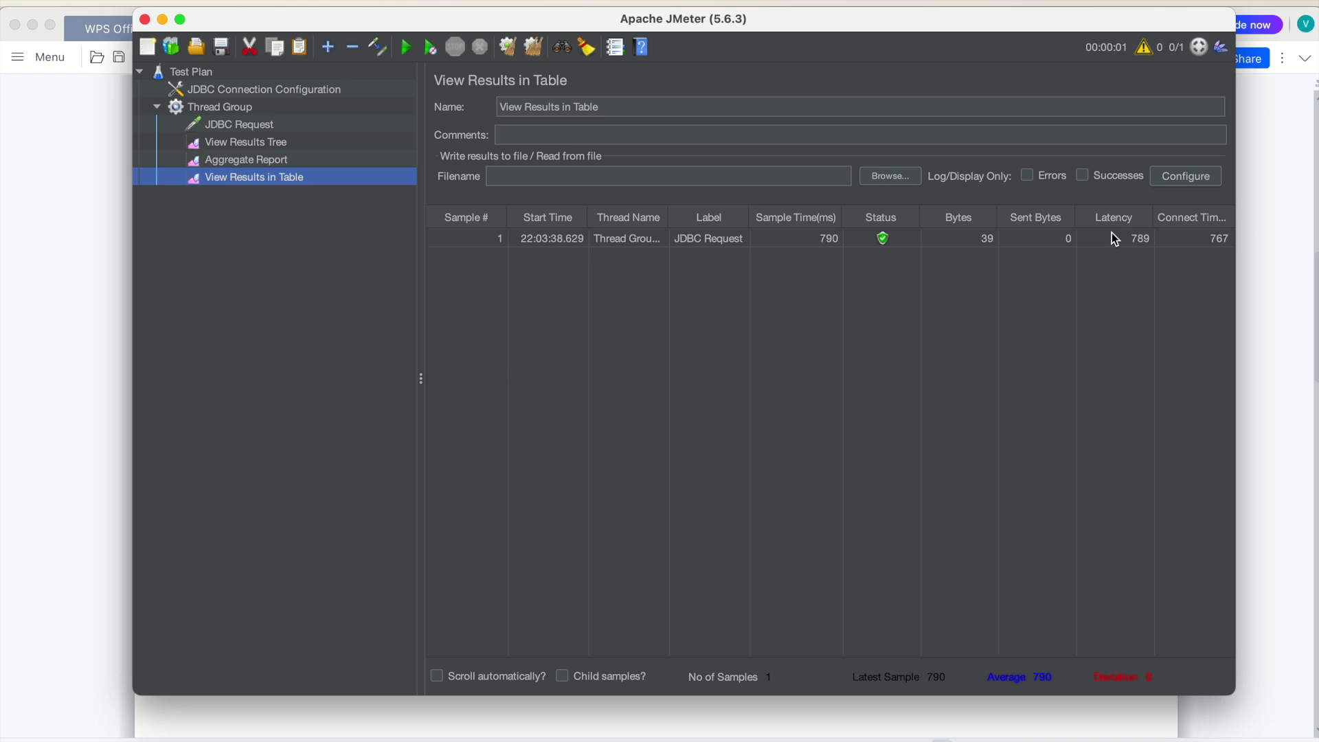
click(266, 164)
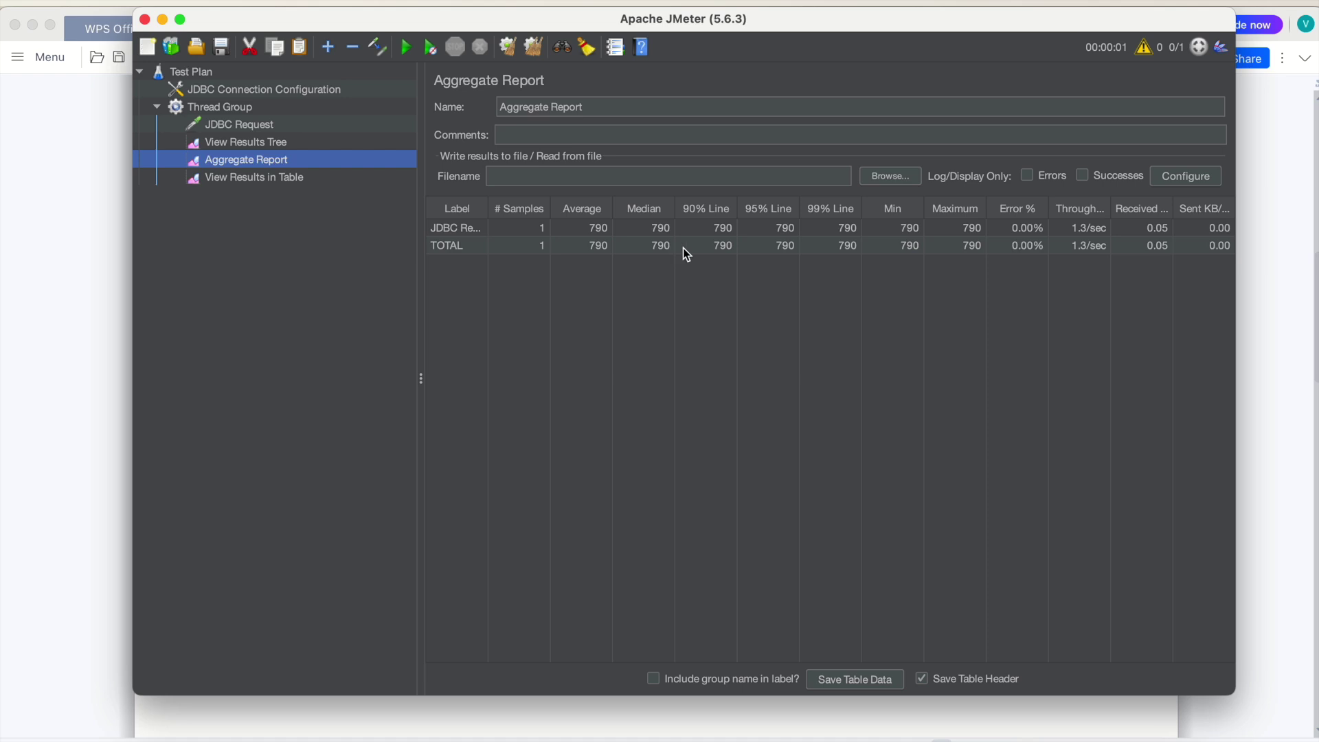
click(252, 145)
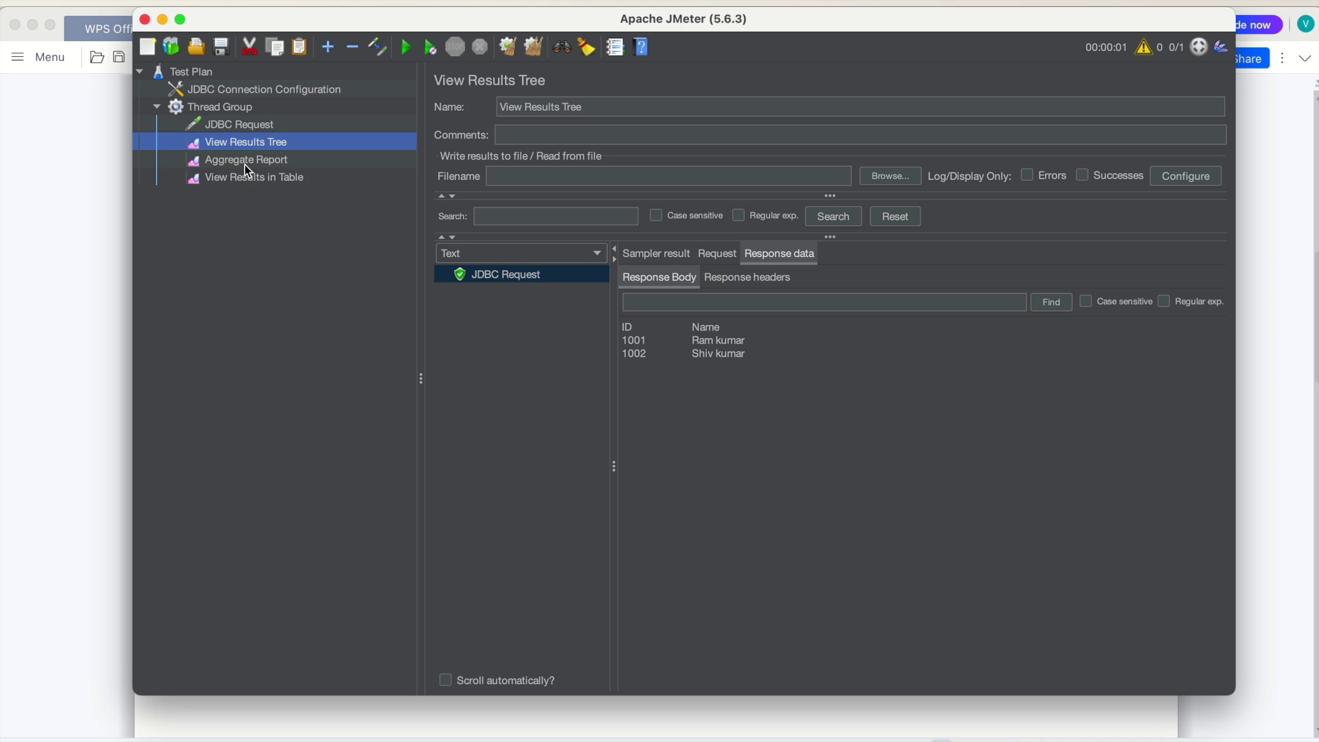
click(245, 165)
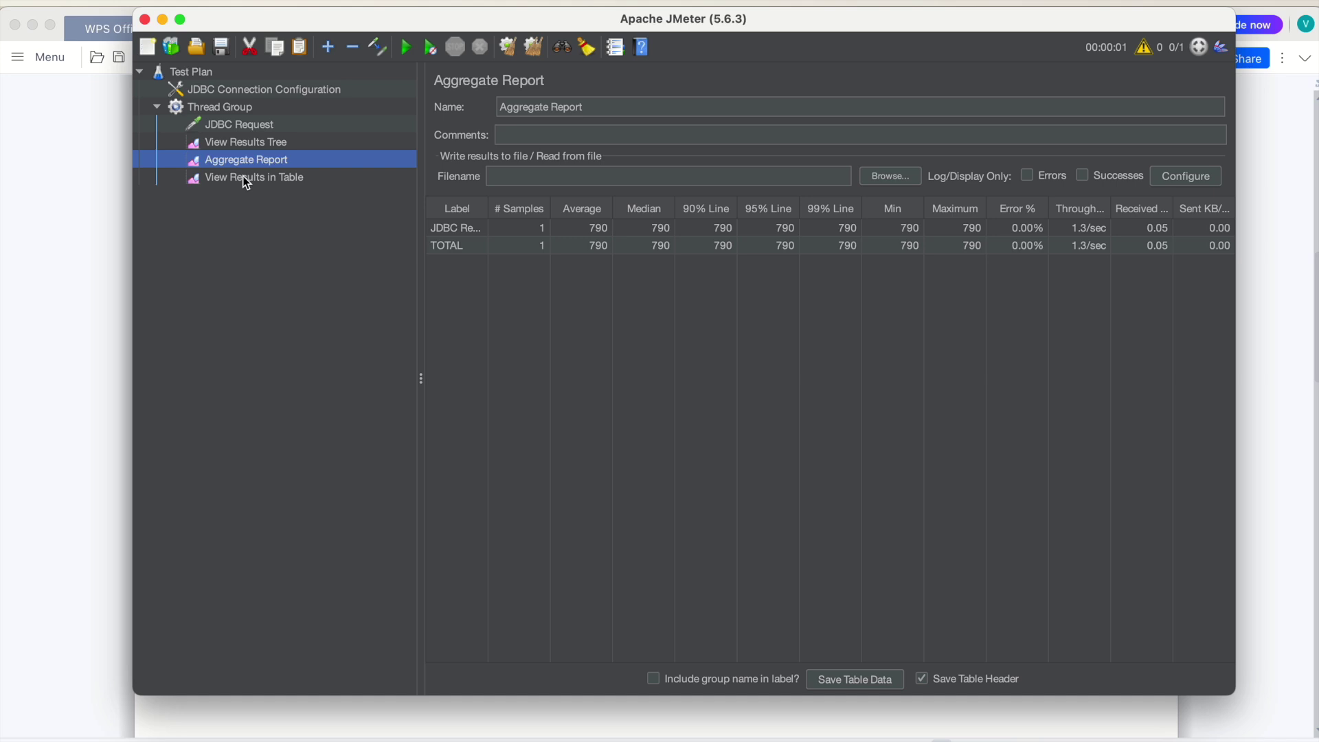
click(242, 177)
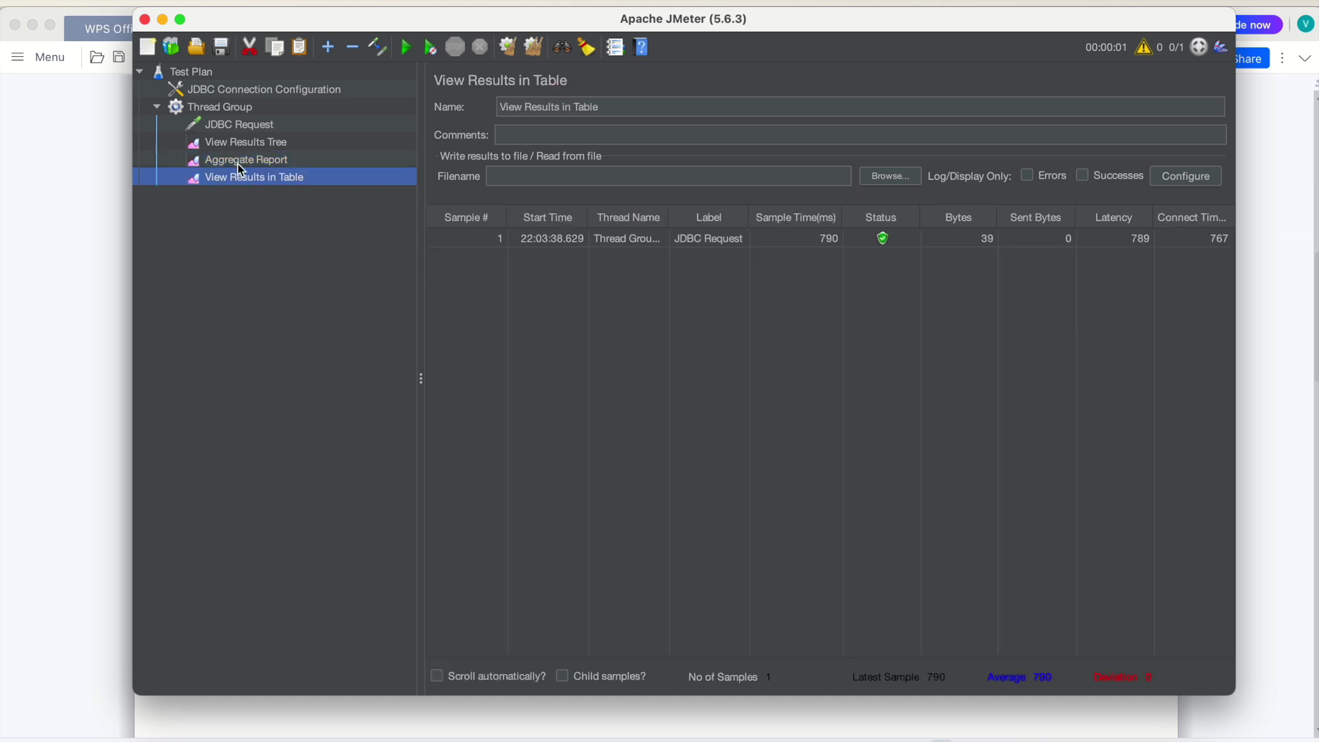
click(240, 165)
Bring up the Thread Group's Add > Sampler list
click(237, 110)
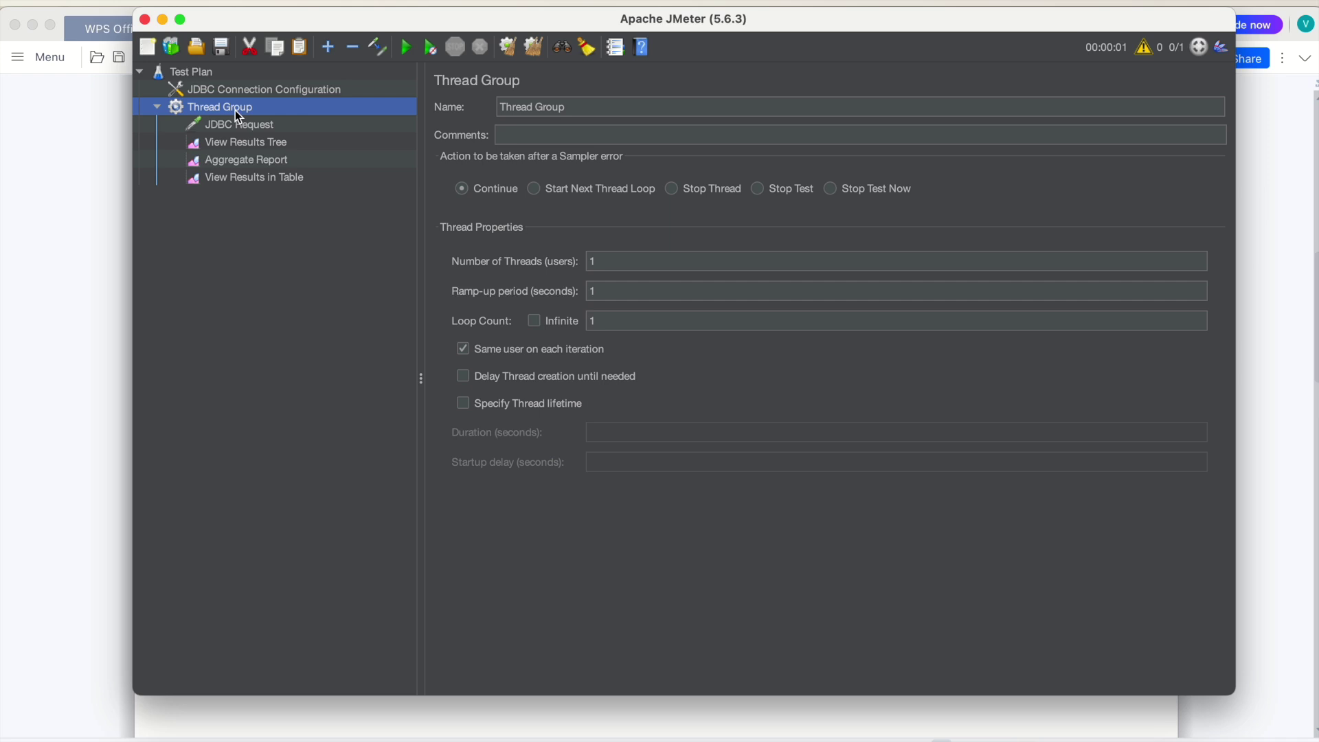
right_click(235, 110)
mouse_move(362, 122)
mouse_move(478, 124)
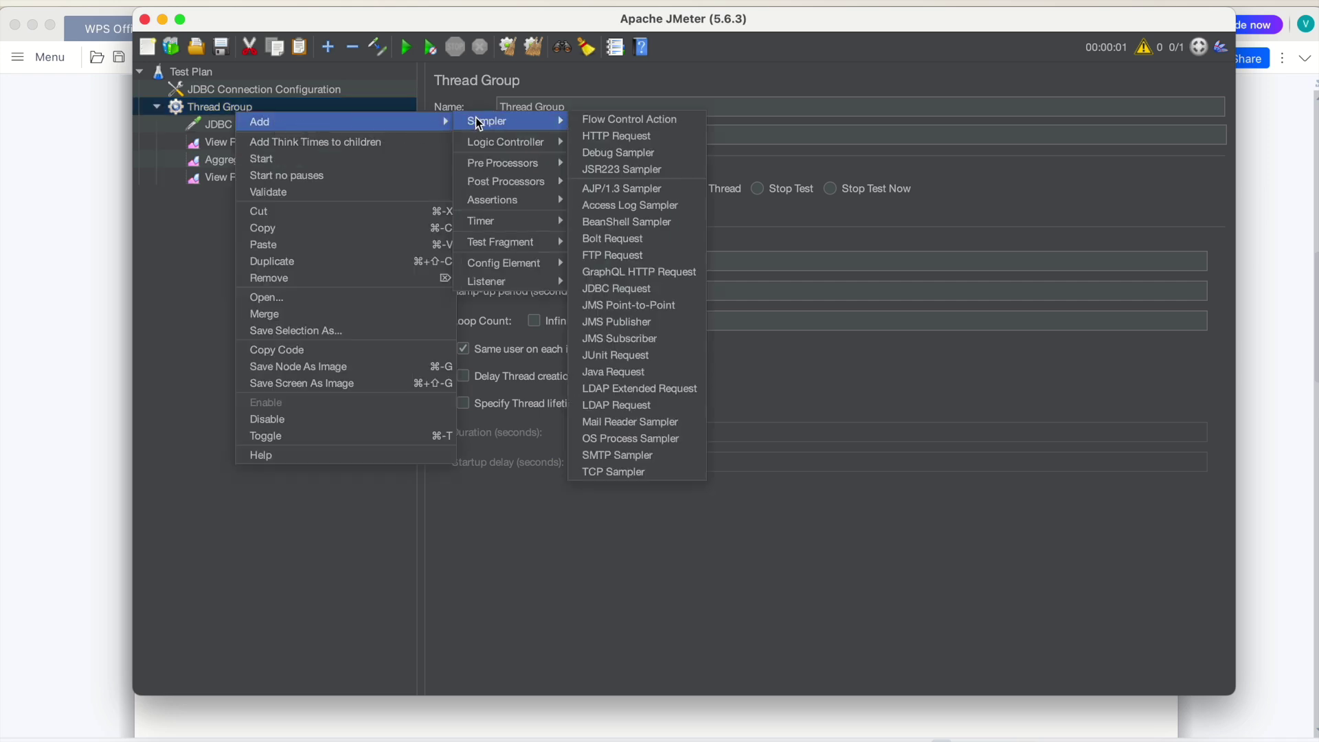
Add a new JDBC Request sampler and check the pool name in the JDBC Connection Configuration
click(640, 292)
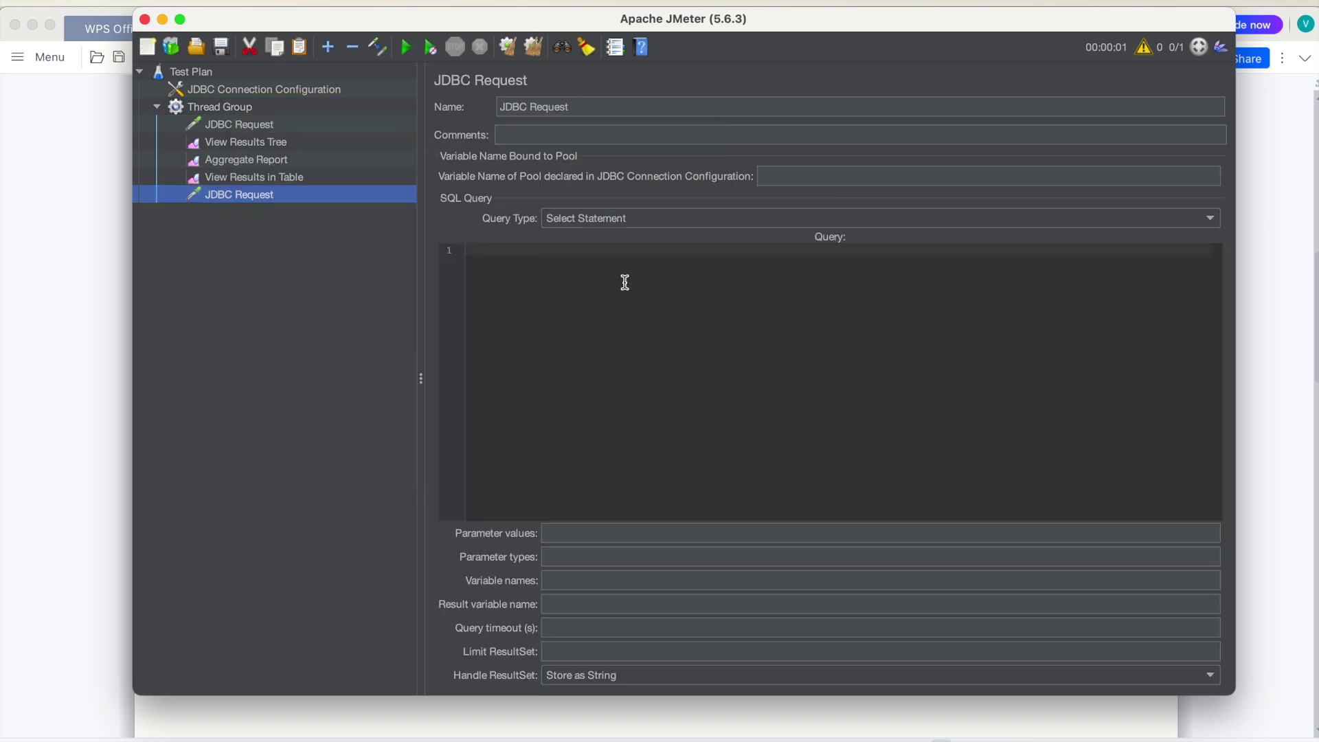
click(514, 254)
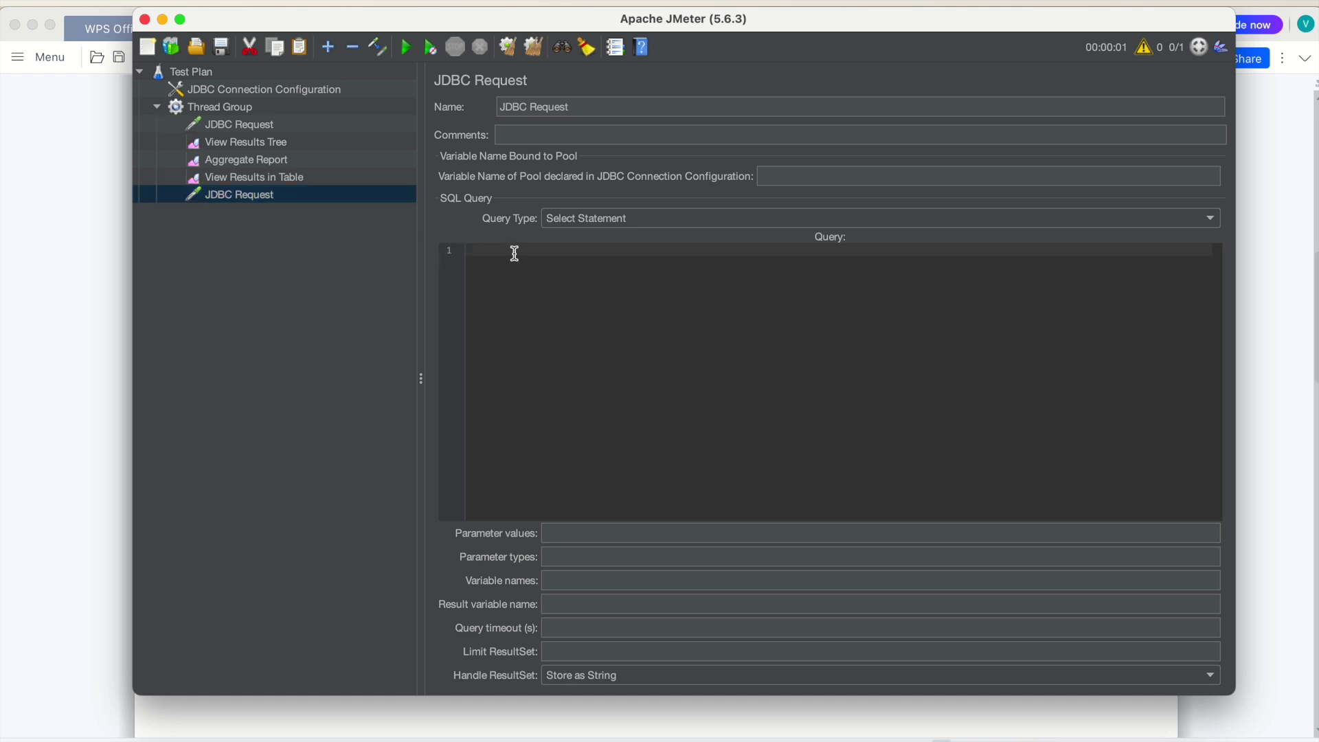
click(796, 178)
click(324, 89)
click(628, 121)
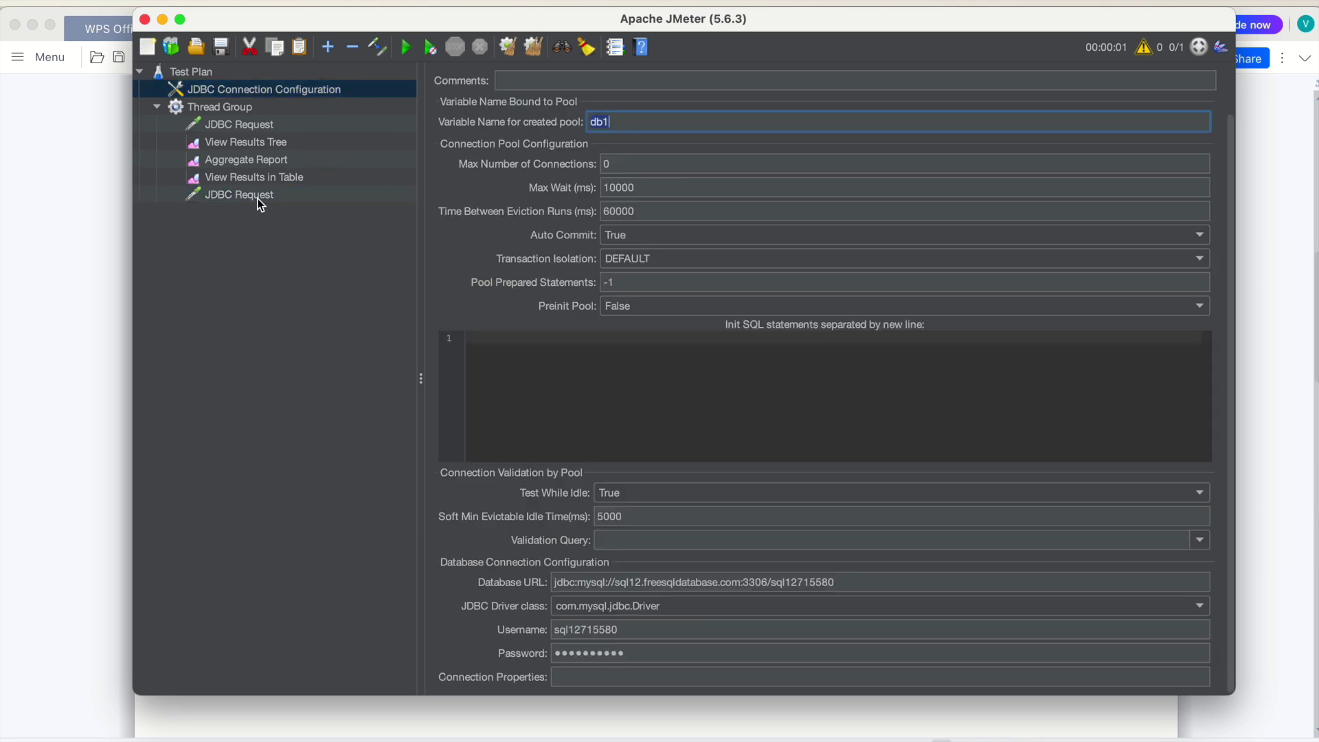
click(240, 195)
Bind the new request to pool db1 as an Update Statement, then bring up the WPS Office notes
click(766, 177)
text(db1)
click(597, 258)
click(601, 220)
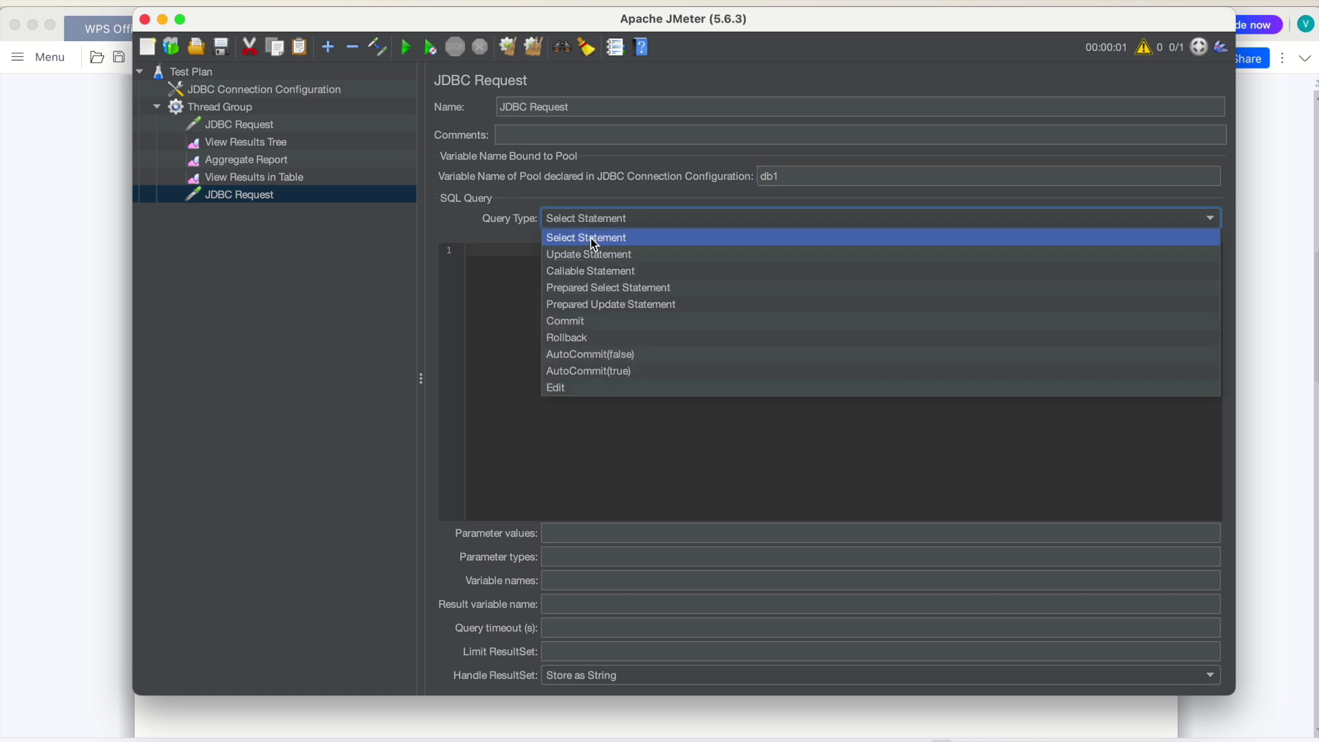
click(590, 252)
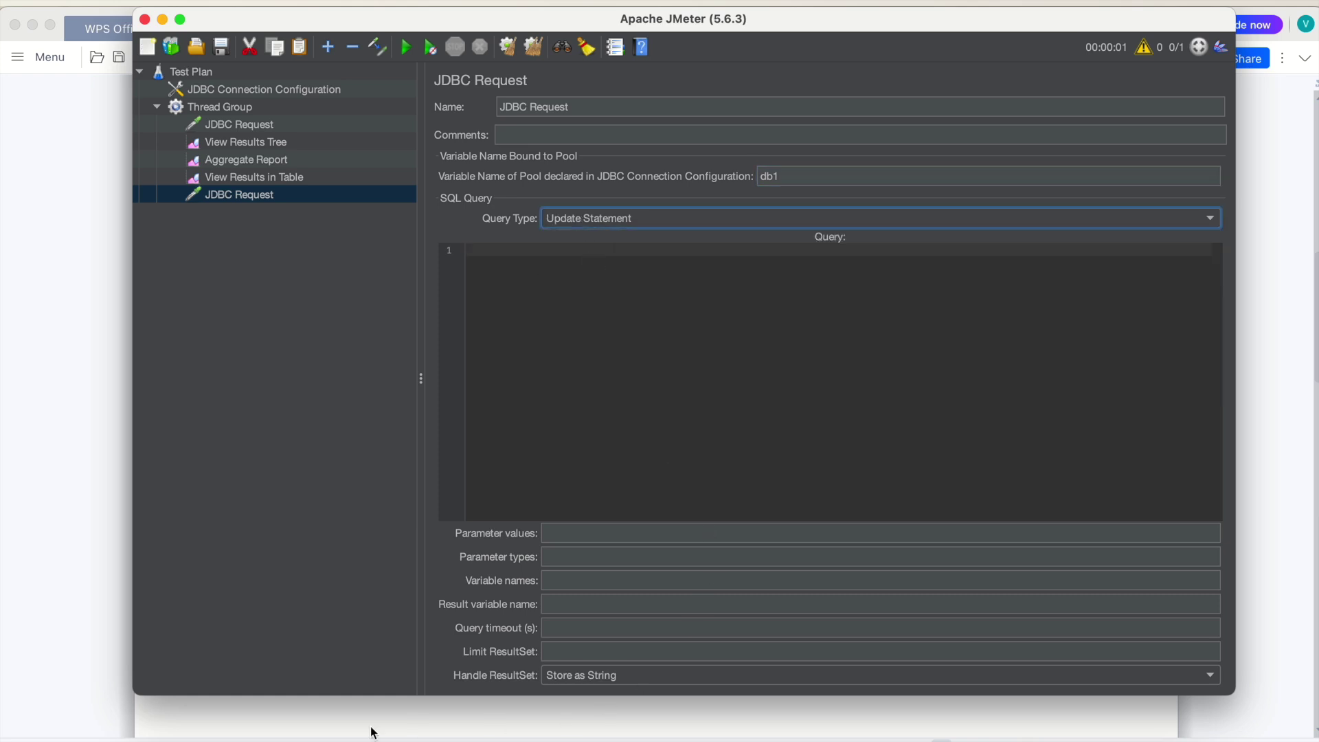
click(249, 716)
scroll(495, 466, down, 3)
scroll(494, 466, down, 5)
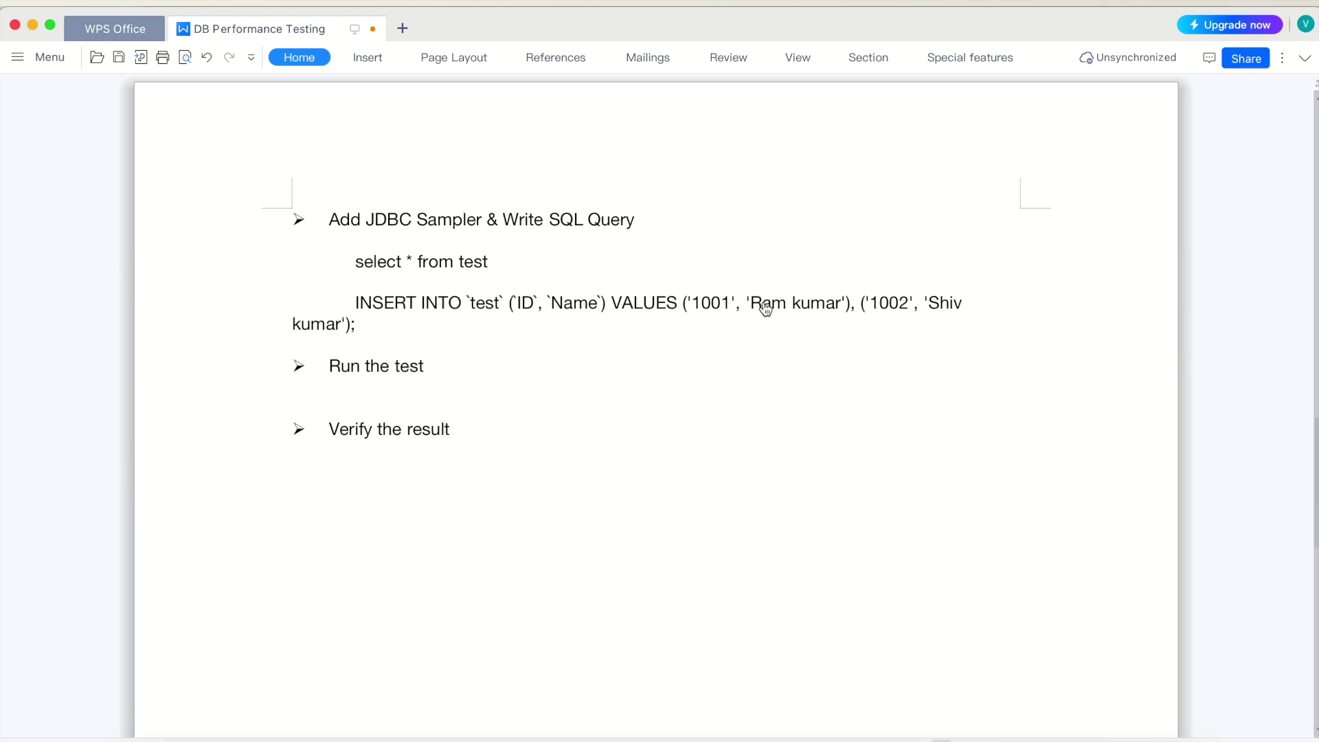
Edit the INSERT statement to use IDs 1003 and 1004 with new name values
drag(752, 303, 841, 314)
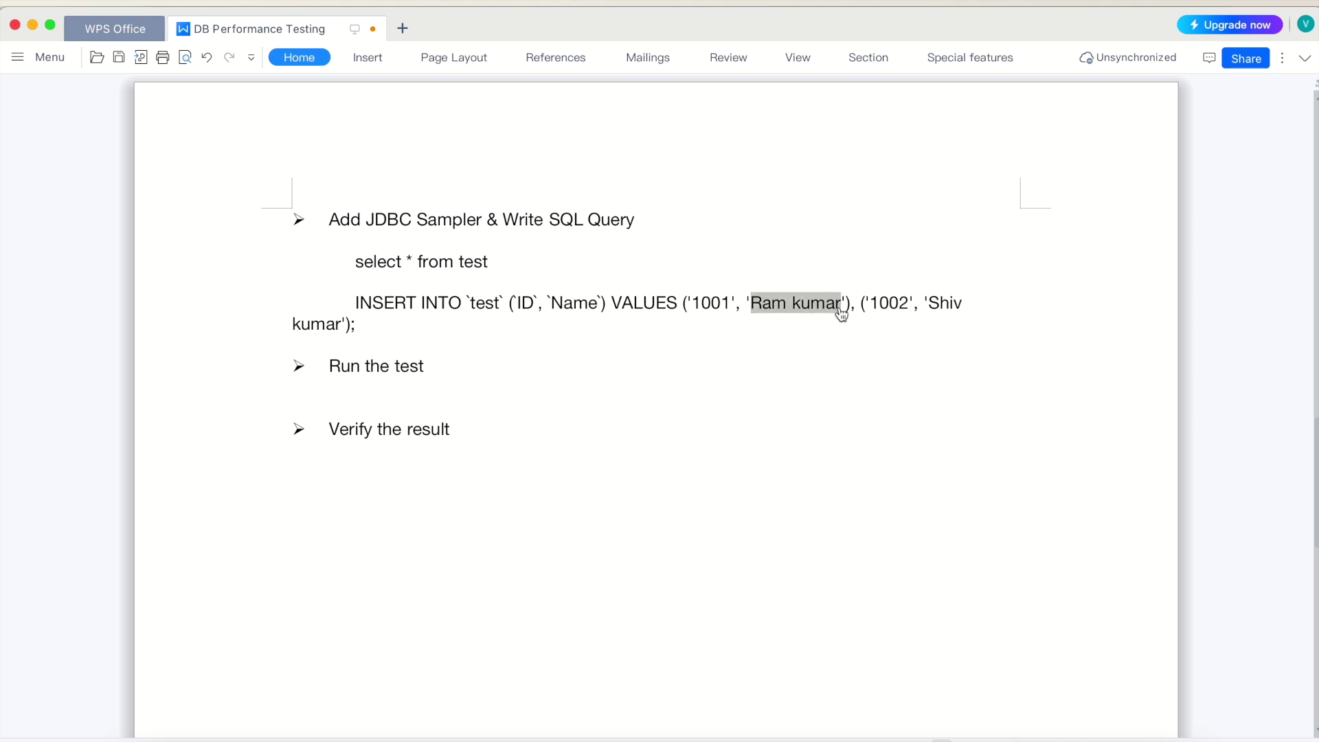
text(Bhim)
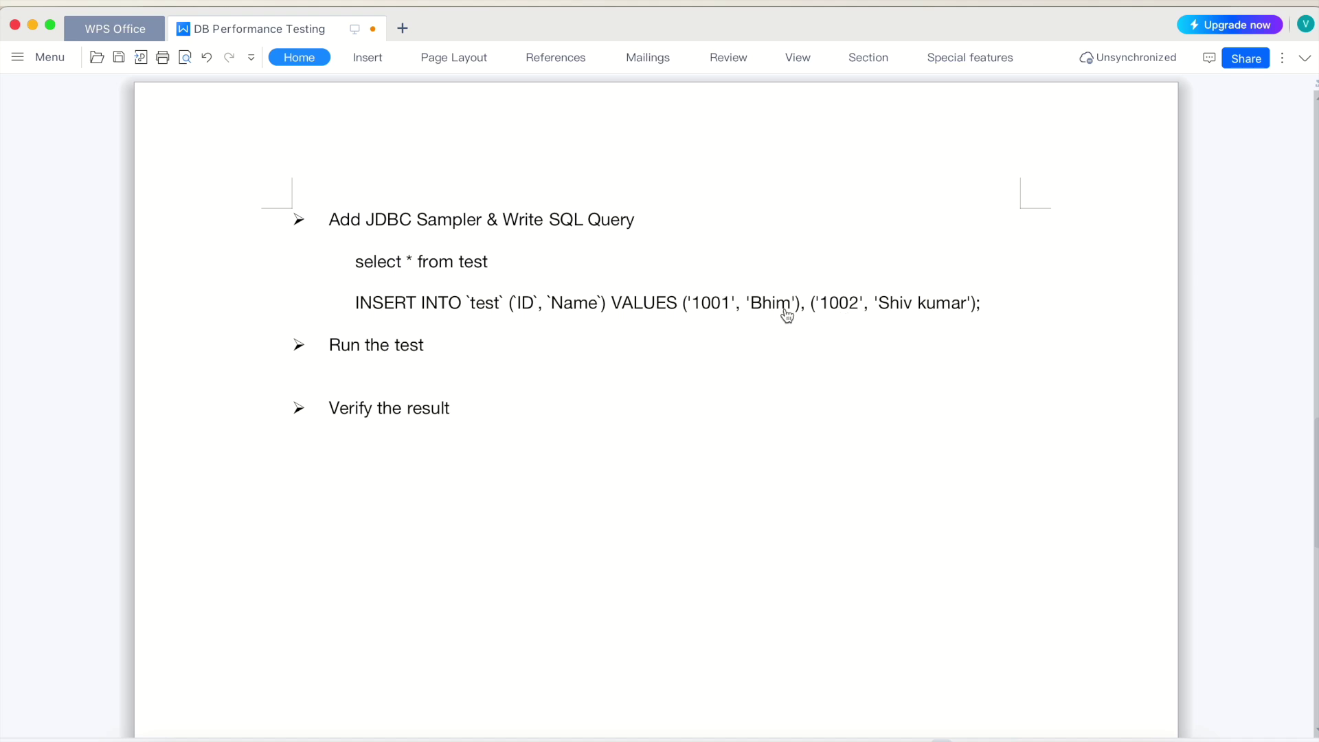
key(BackSpace)
text(3)
click(861, 304)
key(BackSpace)
text(4)
drag(966, 306, 892, 307)
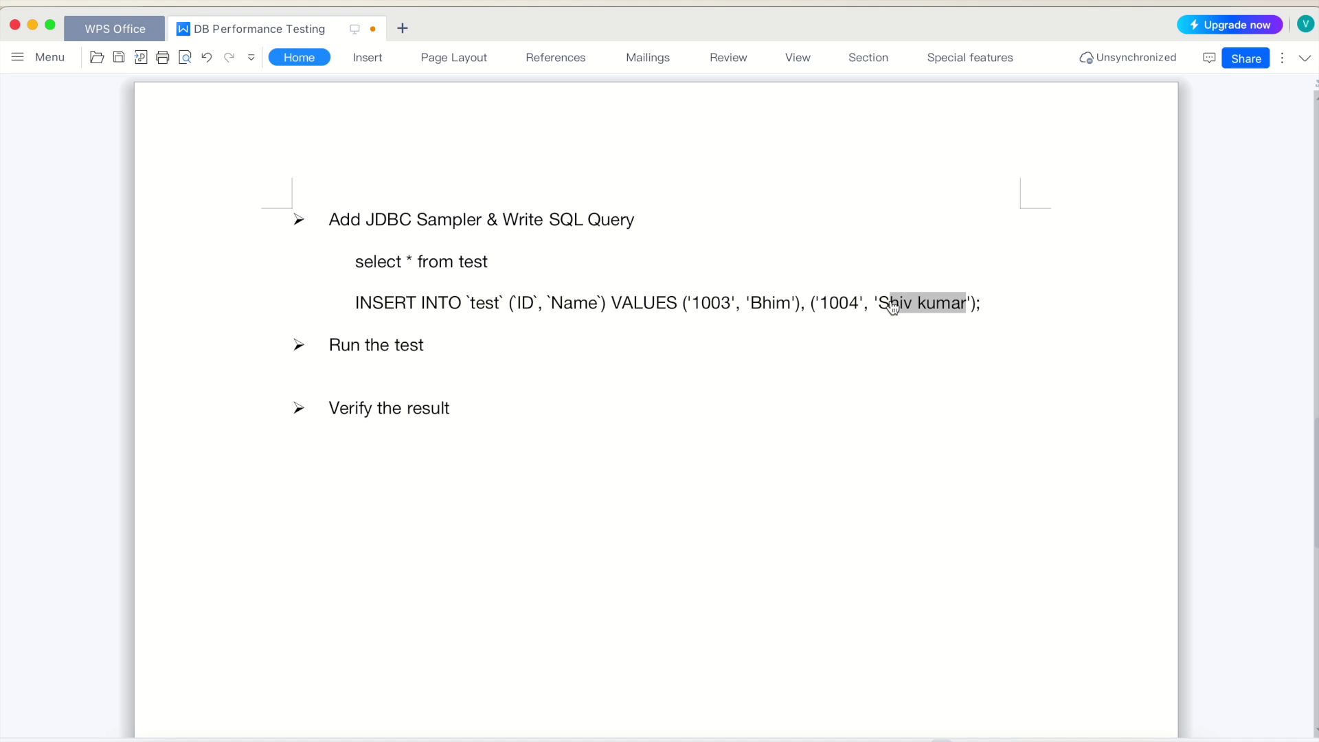
text(hyam)
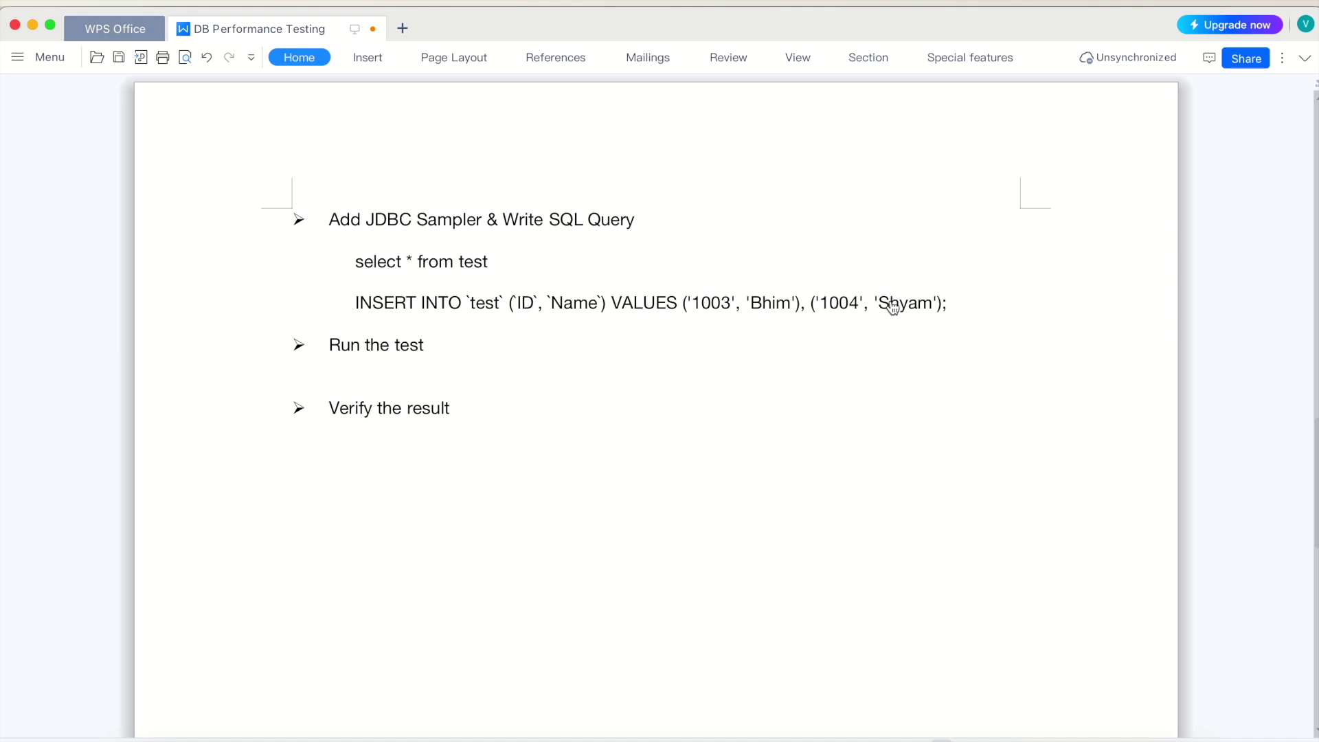
Copy the whole INSERT INTO line and return to JMeter
triple_click(446, 304)
key(super+c)
scroll(446, 303, up, 10)
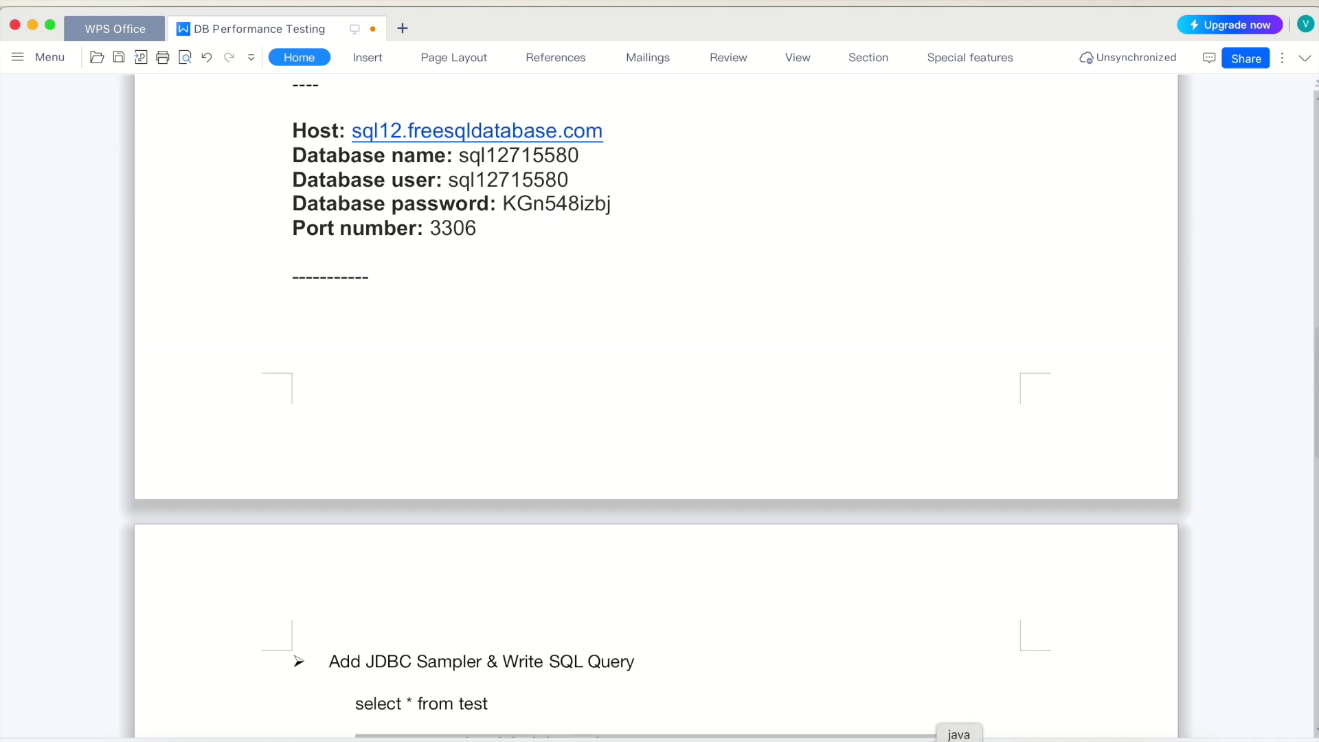
click(958, 732)
Paste the INSERT INTO query into the new request and confirm its pool is db1
click(479, 259)
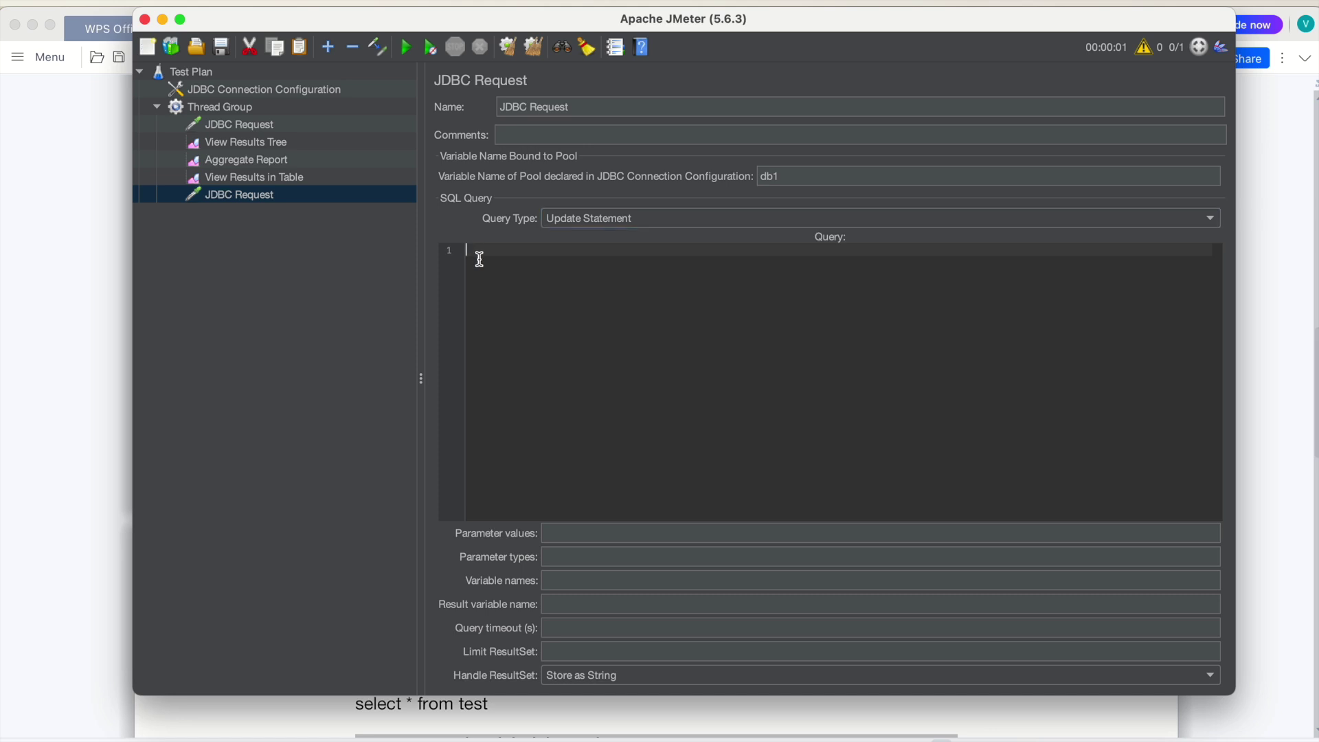
key(super+v)
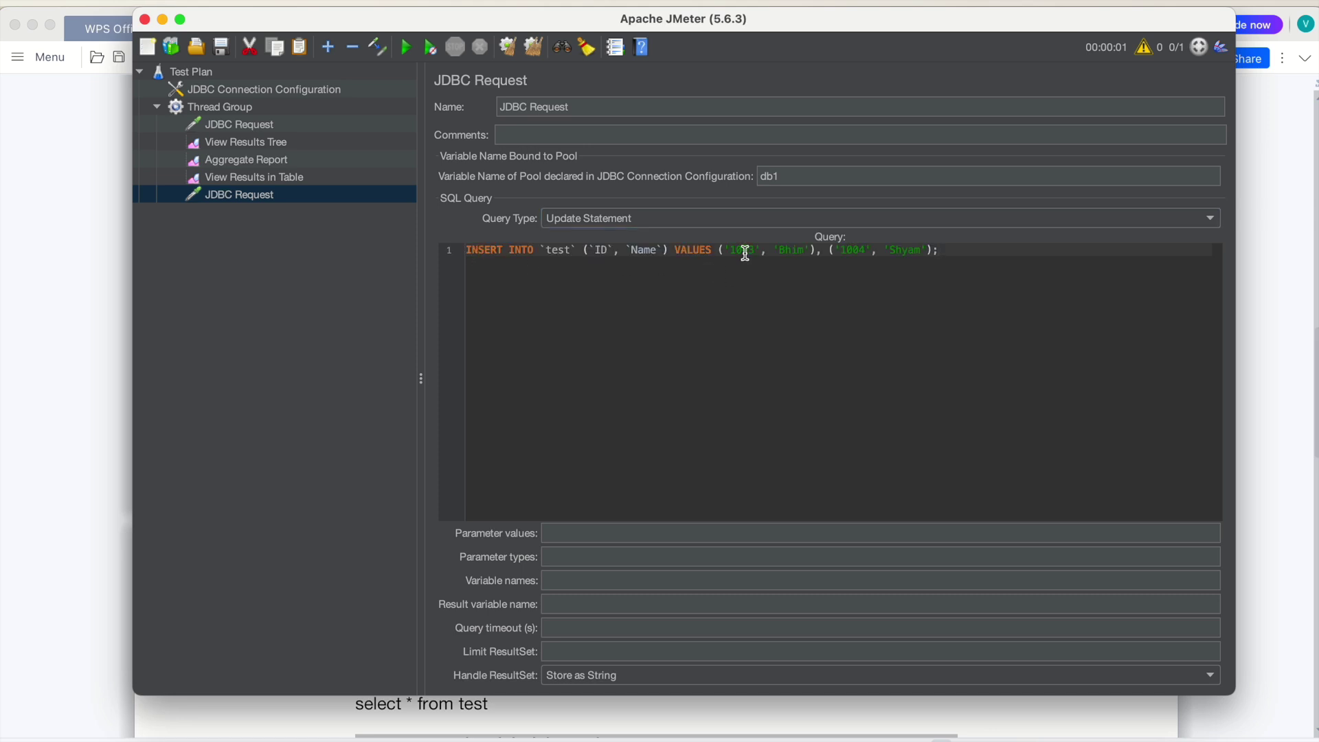
click(790, 250)
click(924, 249)
click(260, 212)
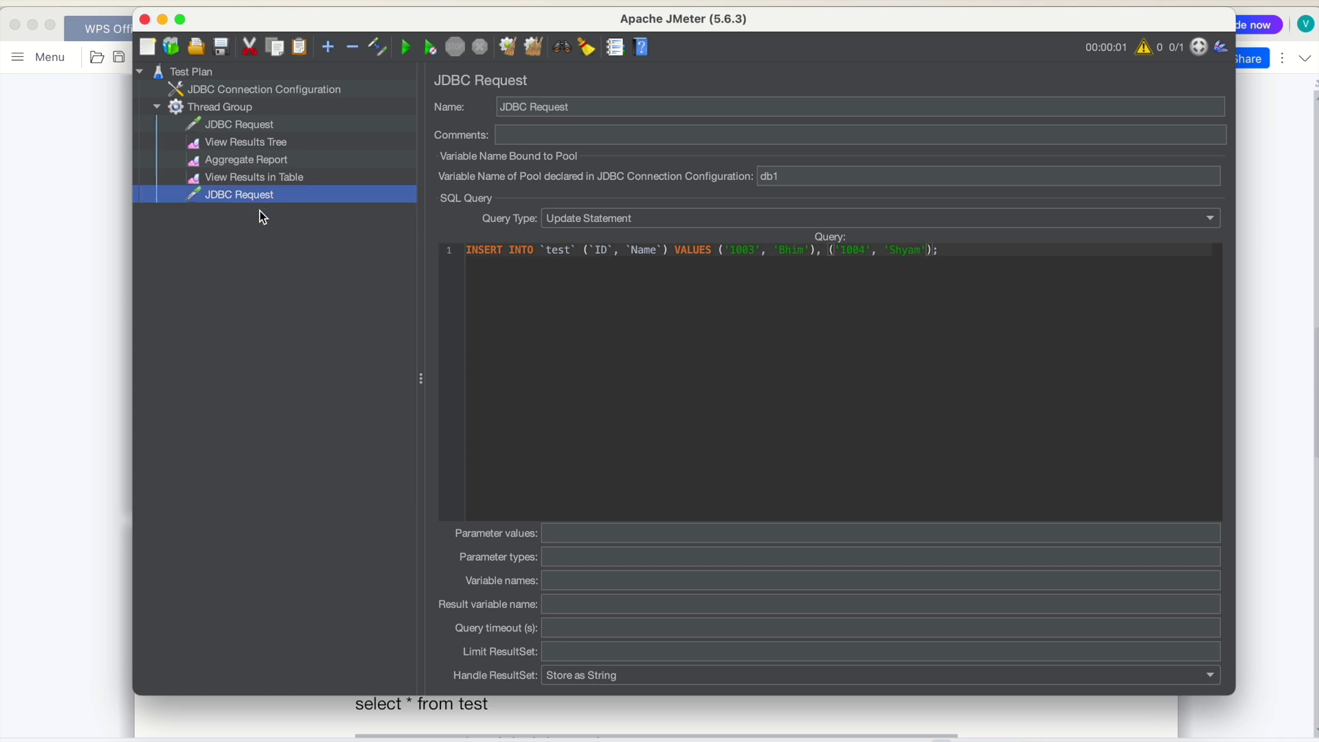
click(789, 175)
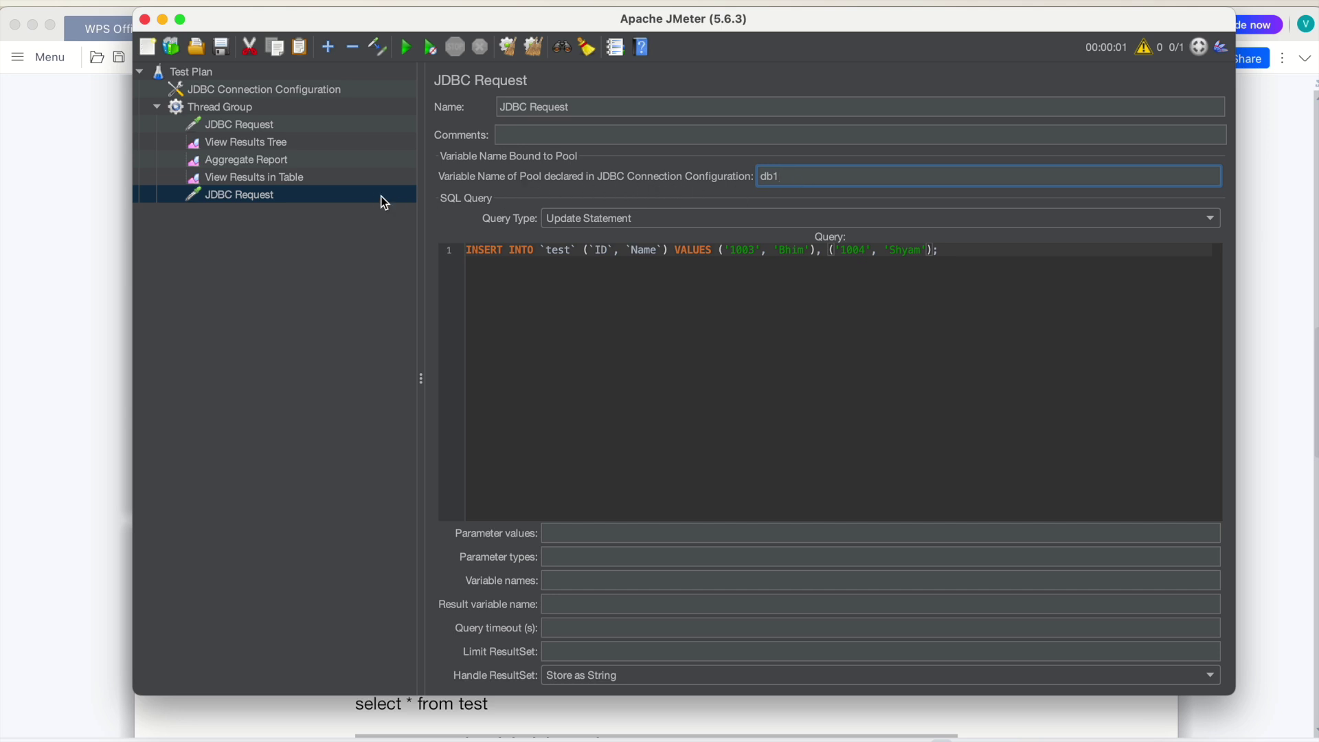
Move the INSERT request above the SELECT request in the tree
drag(259, 198, 268, 118)
click(263, 144)
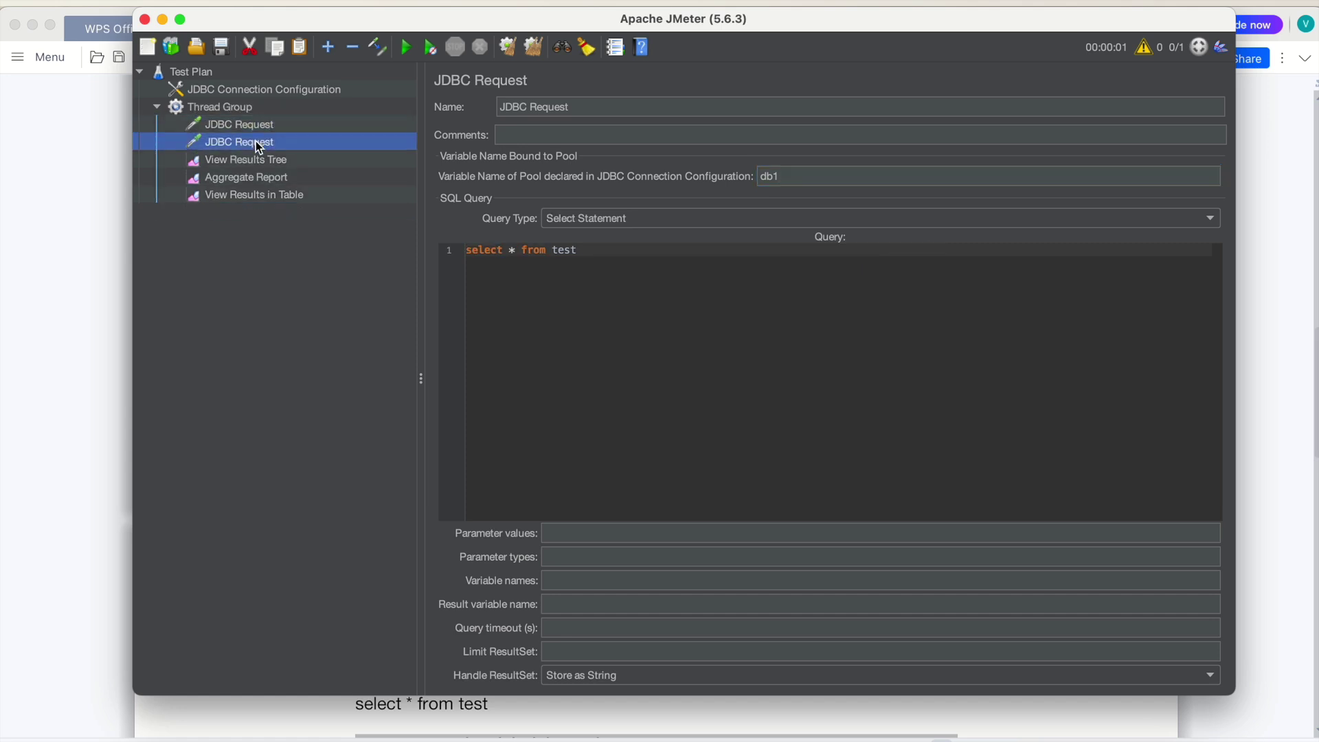
click(250, 125)
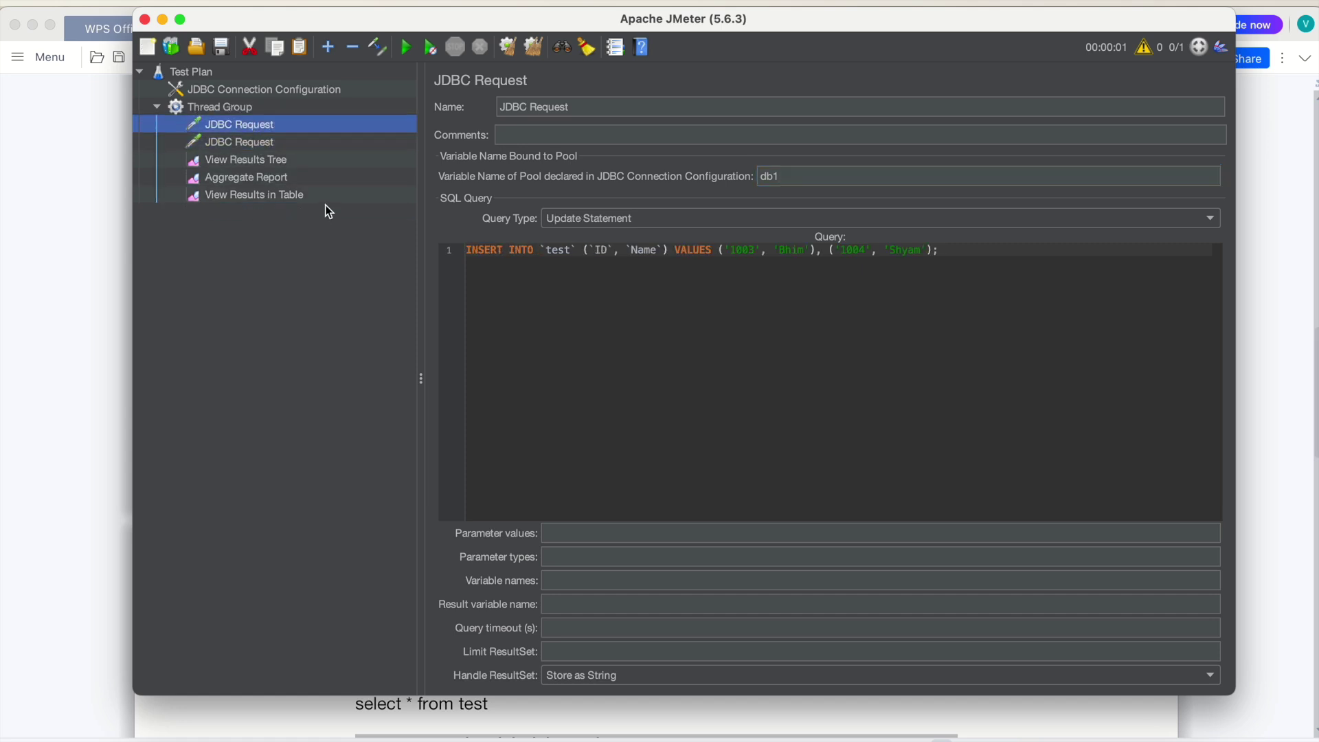
click(259, 144)
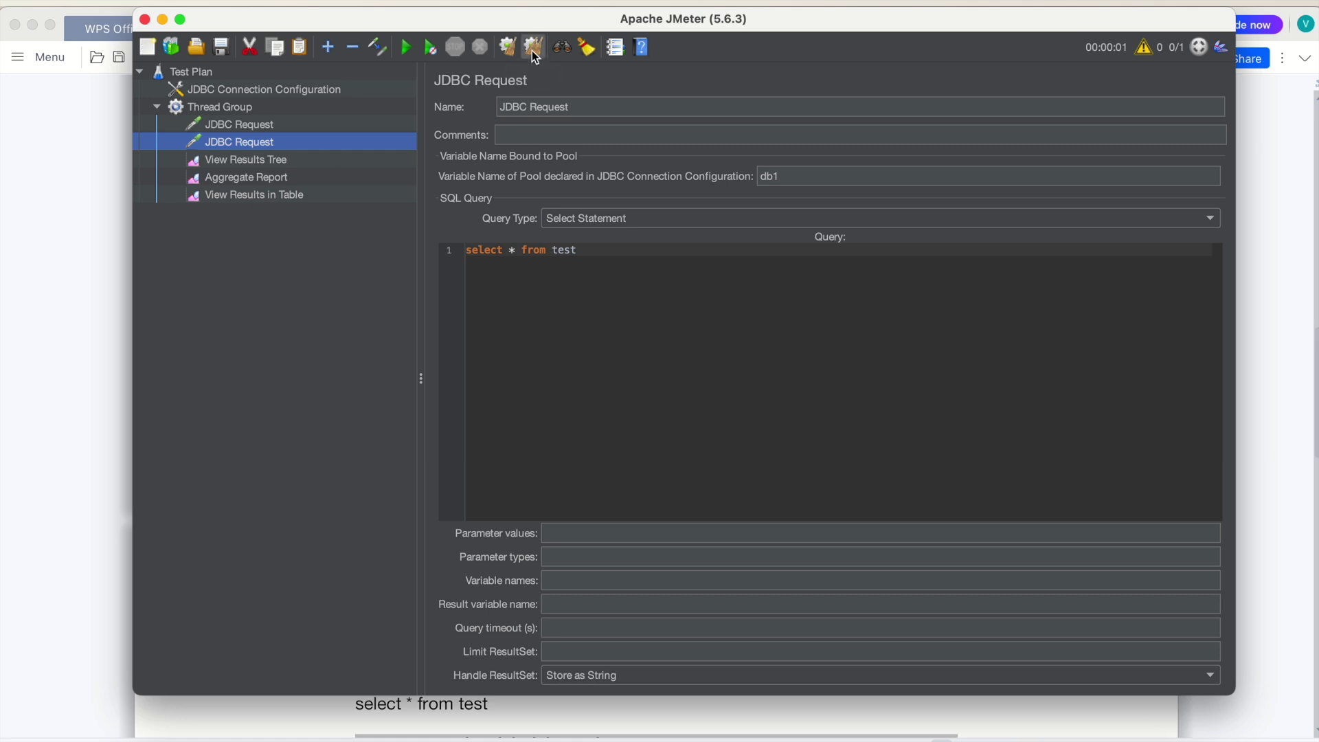
Run the test plan from View Results Tree without saving it
click(234, 161)
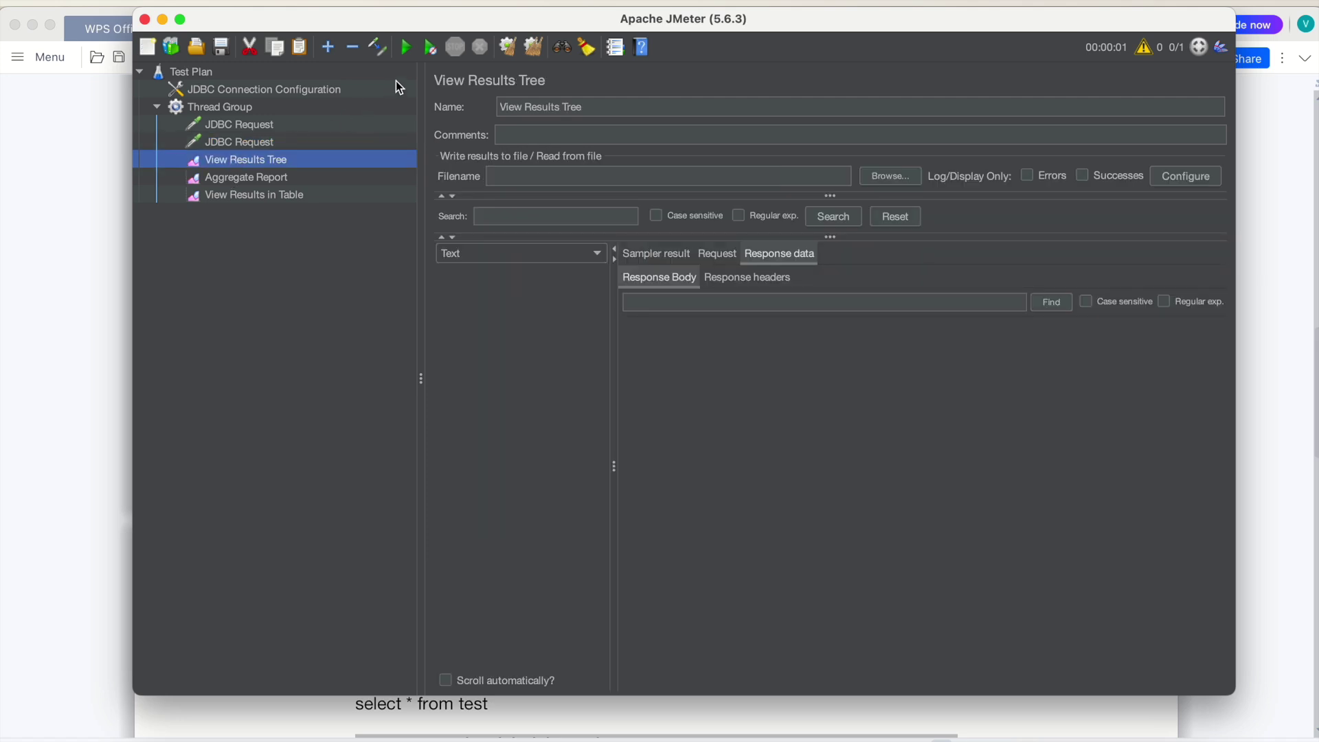
click(406, 47)
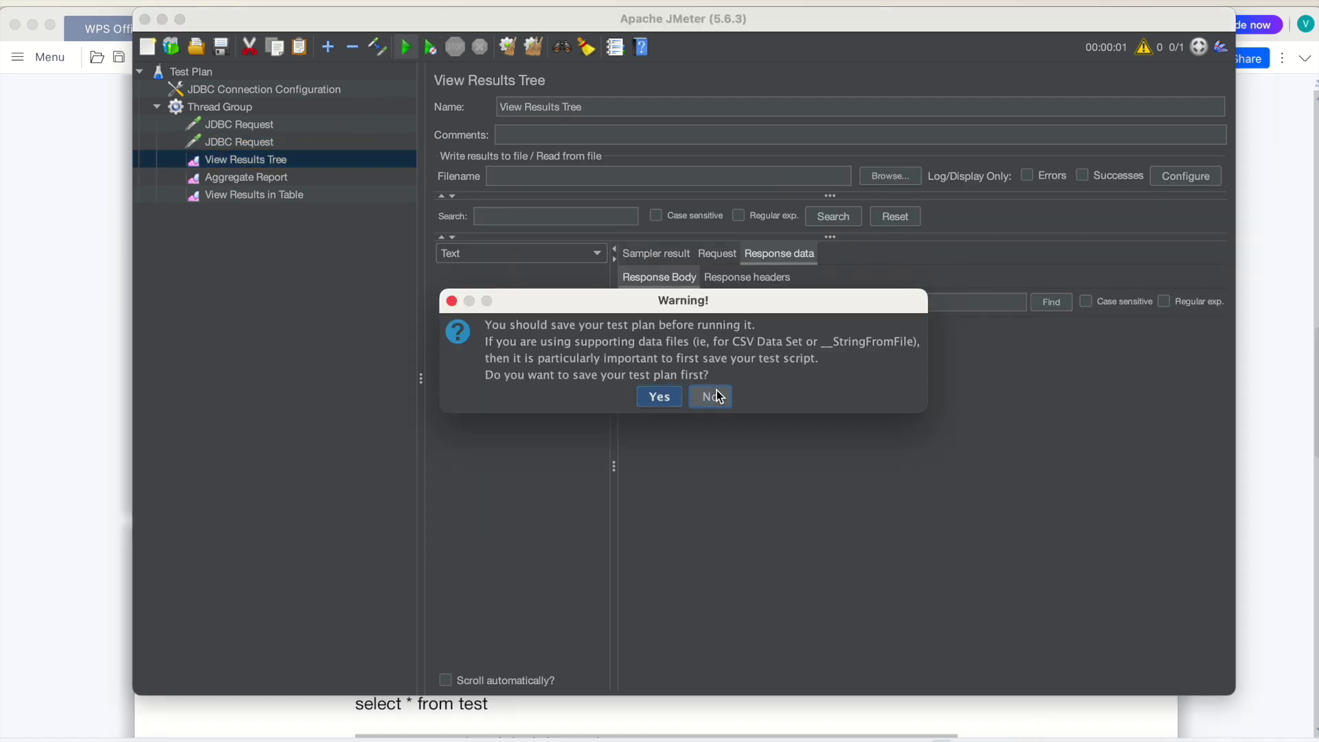
click(712, 396)
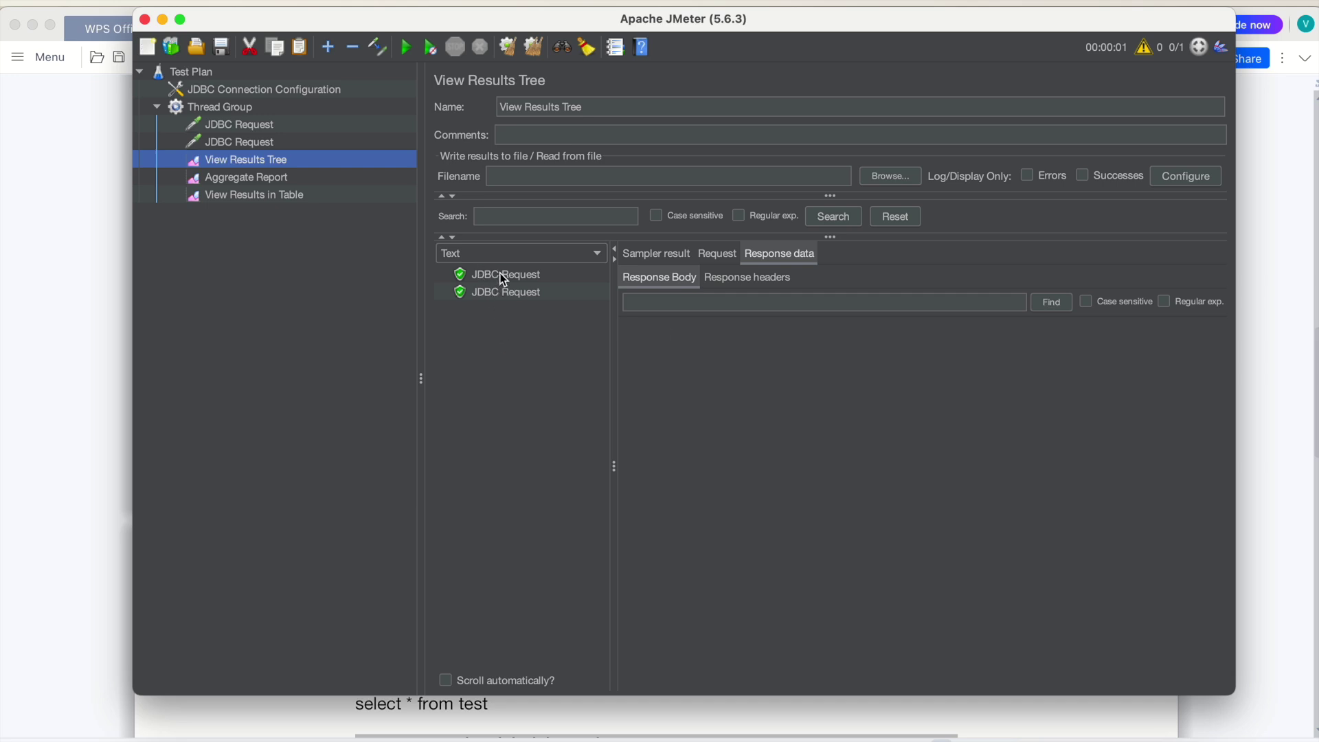
Inspect the results: INSERT reports 2 updates and SELECT returns four rows
click(500, 275)
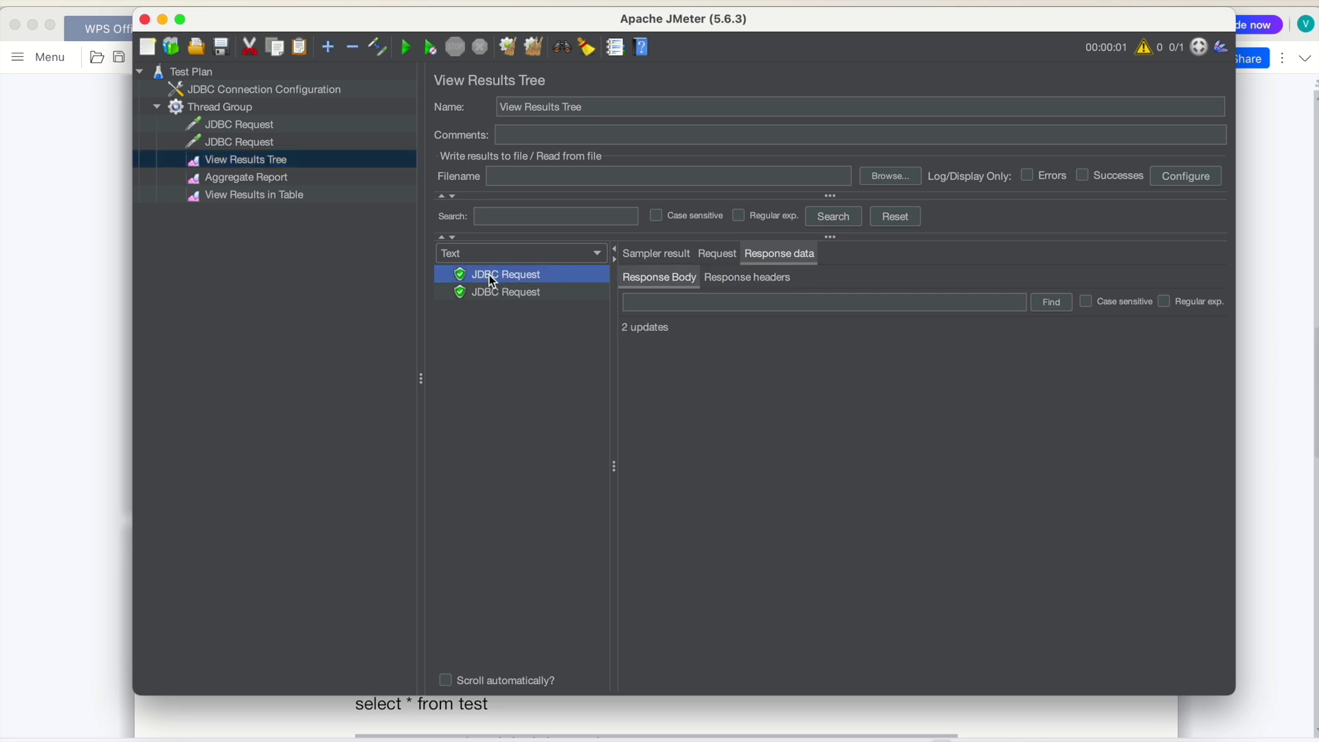
click(725, 283)
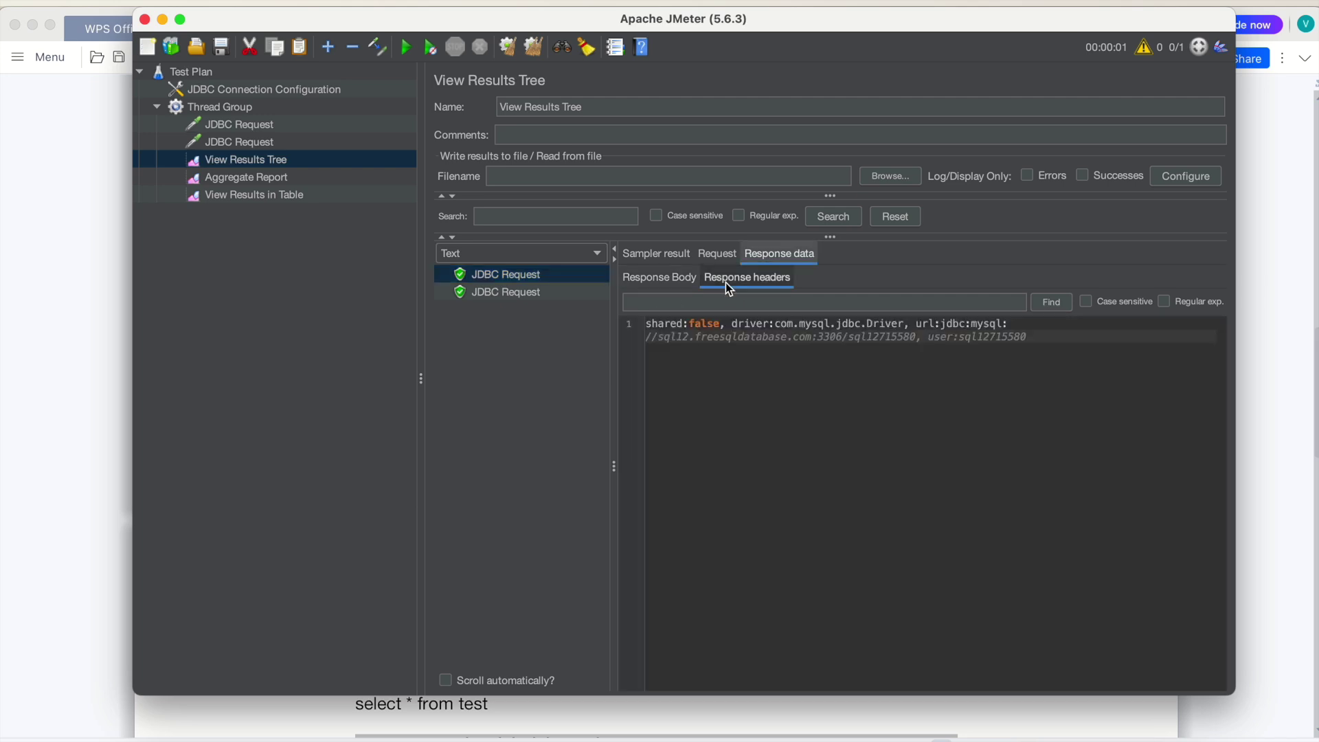
click(643, 280)
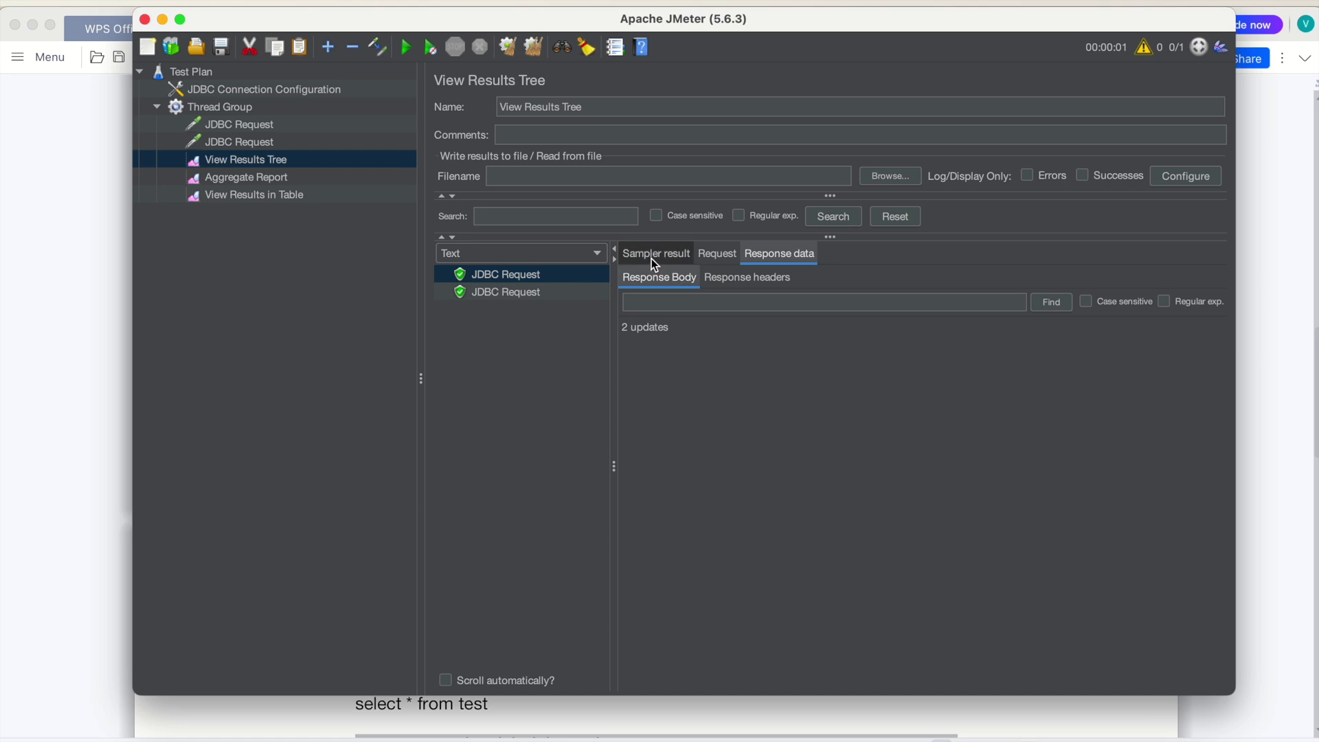
click(509, 292)
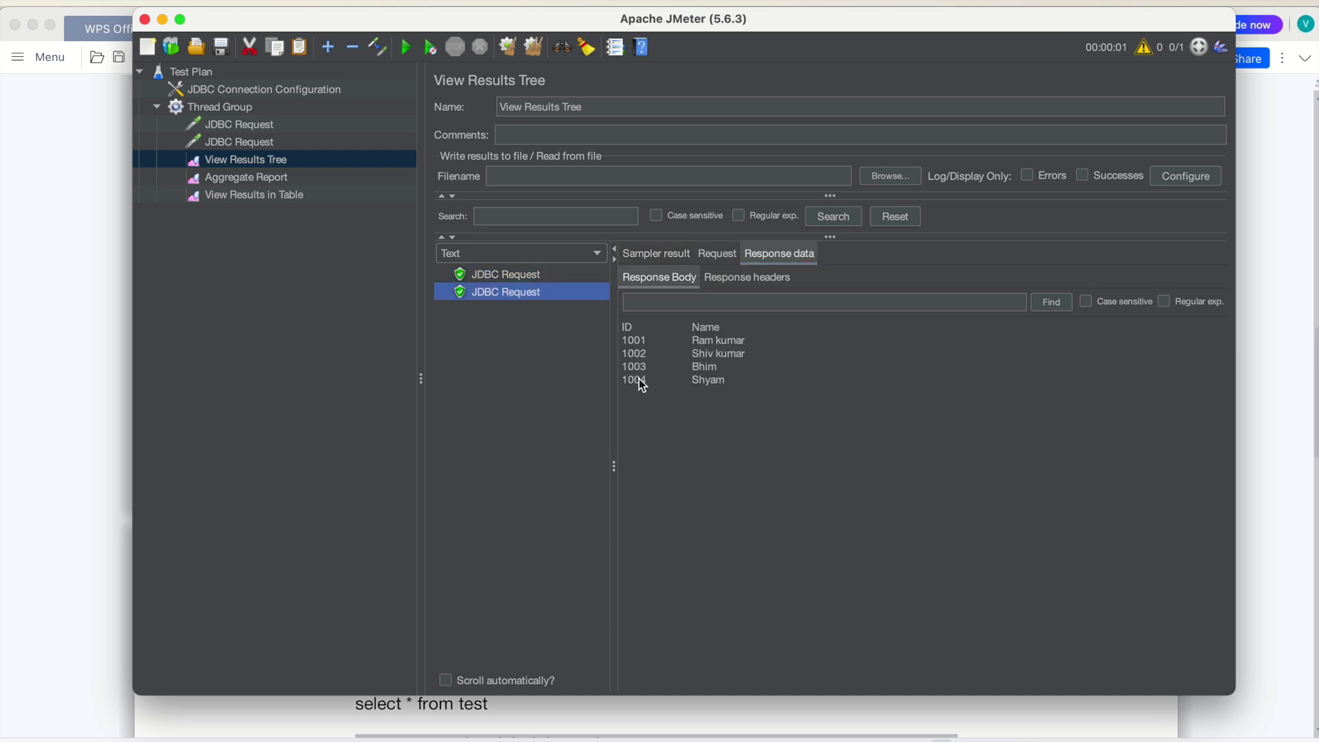
Compare the SELECT and INSERT queries with the four-row results, ending on the Aggregate Report
click(229, 143)
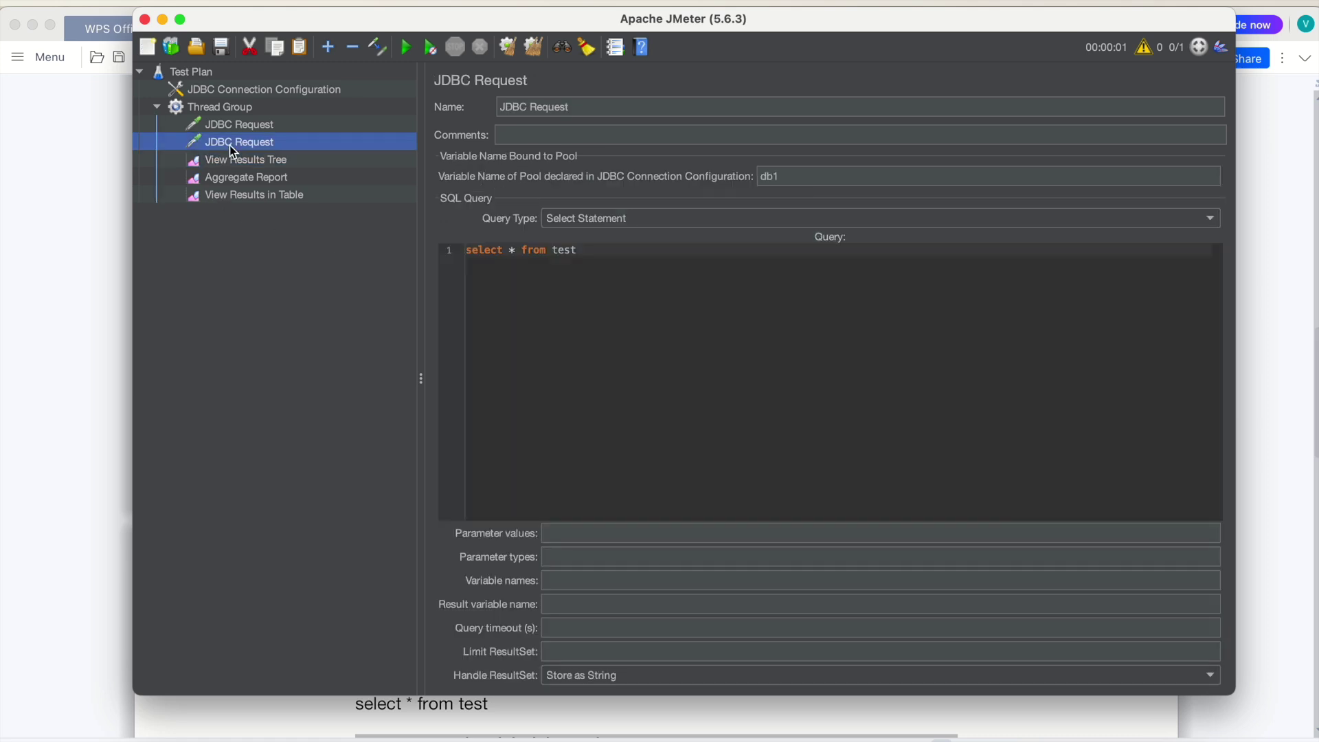
click(237, 125)
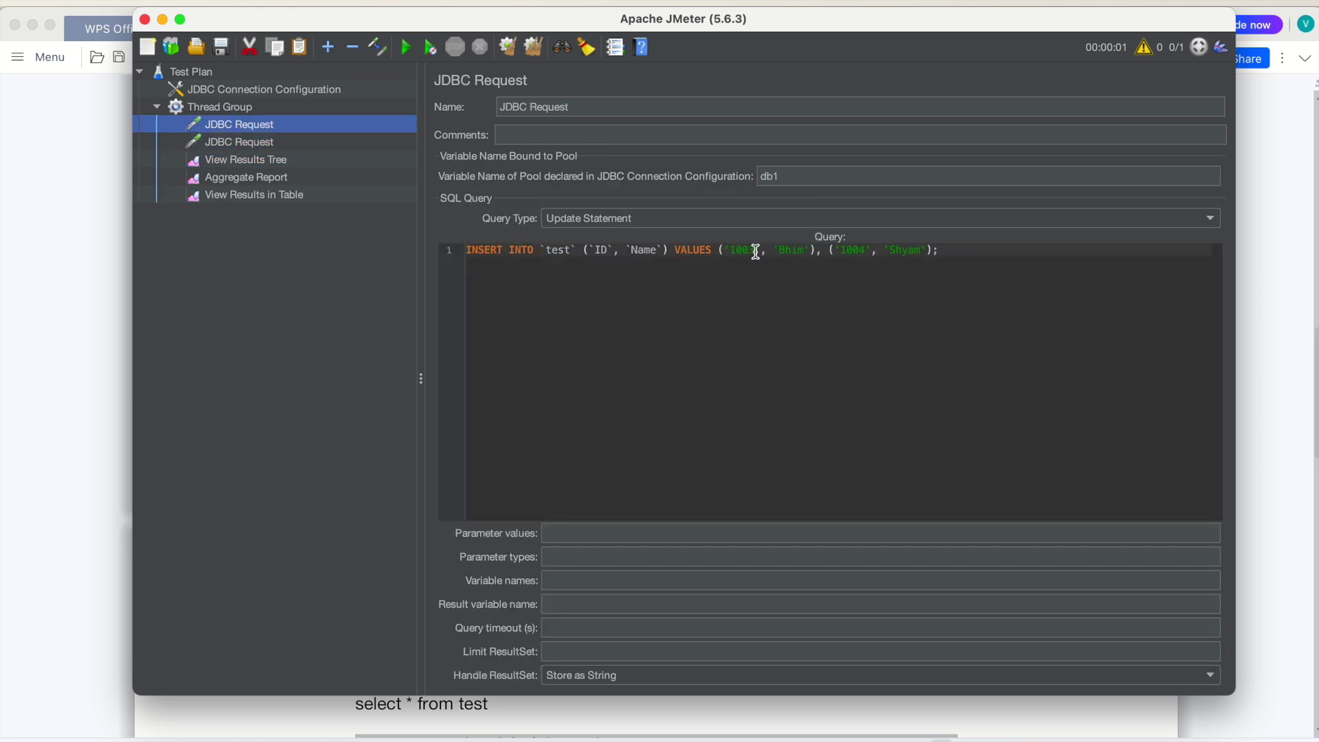
click(254, 161)
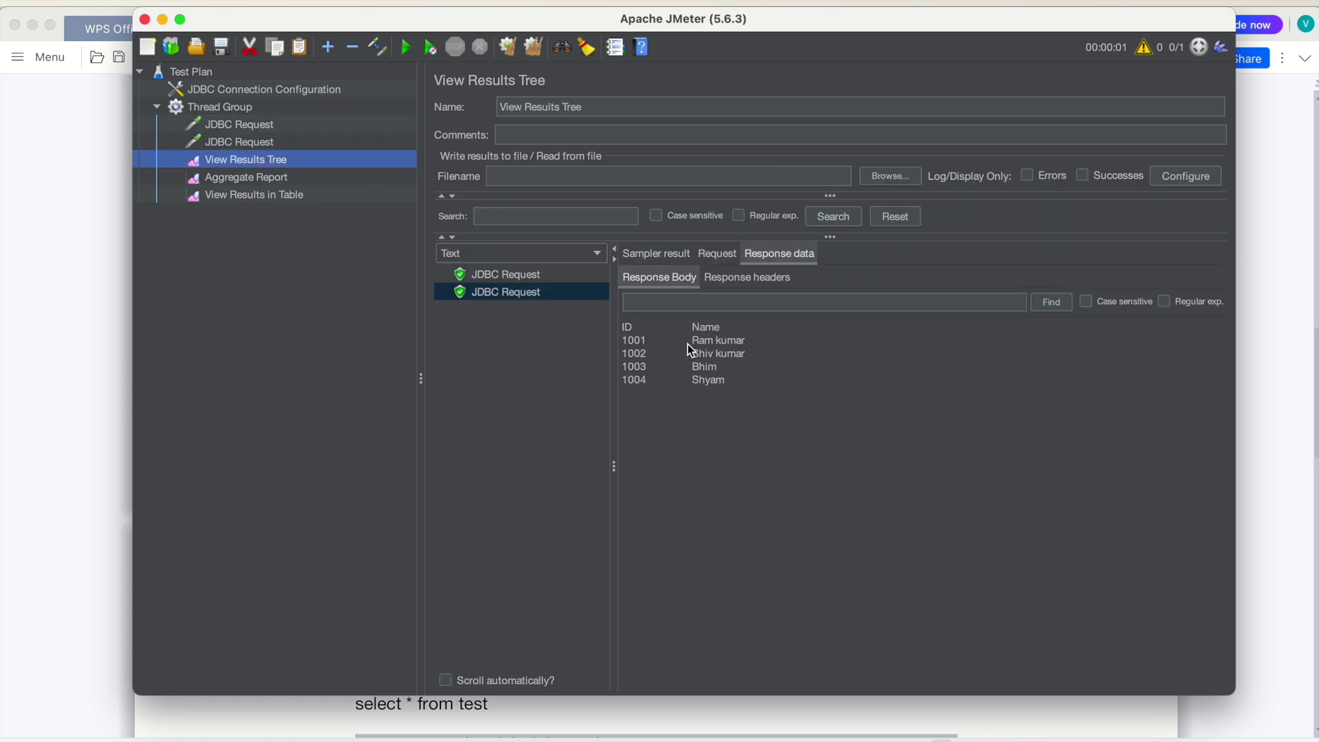
click(226, 143)
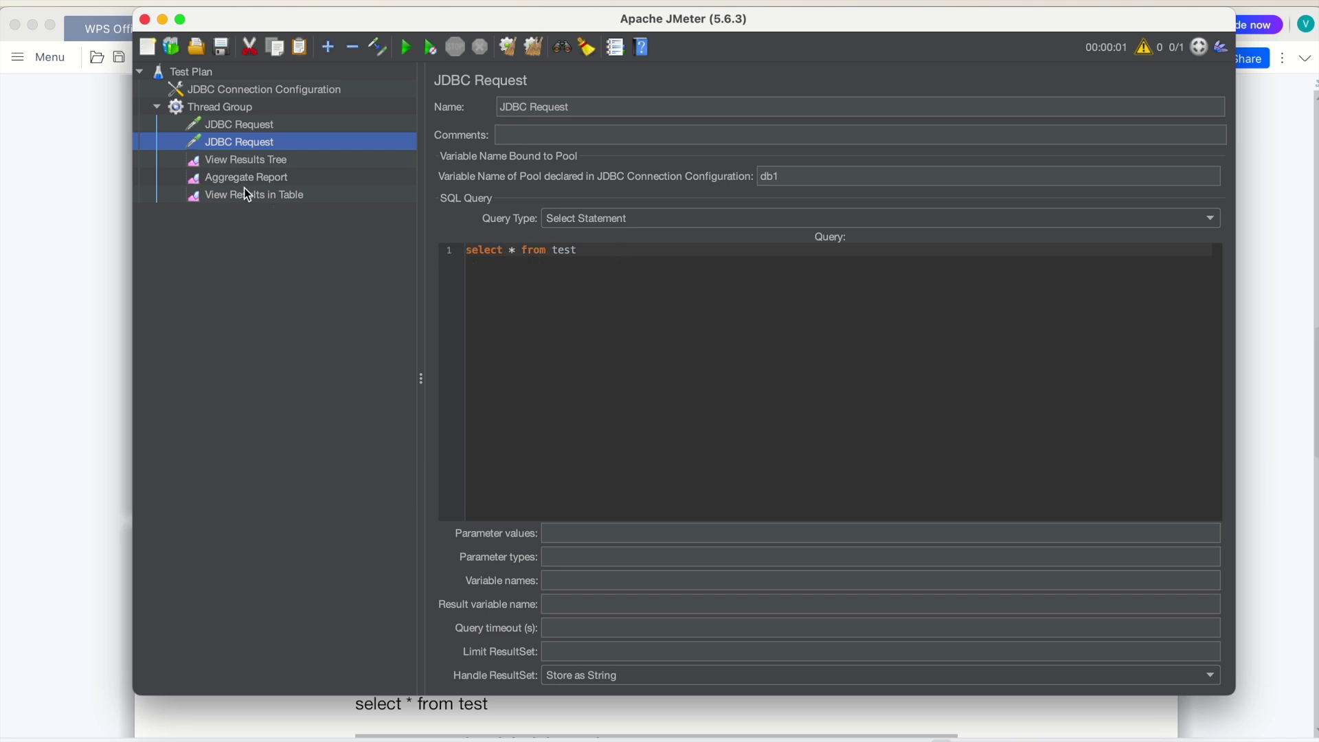
click(225, 161)
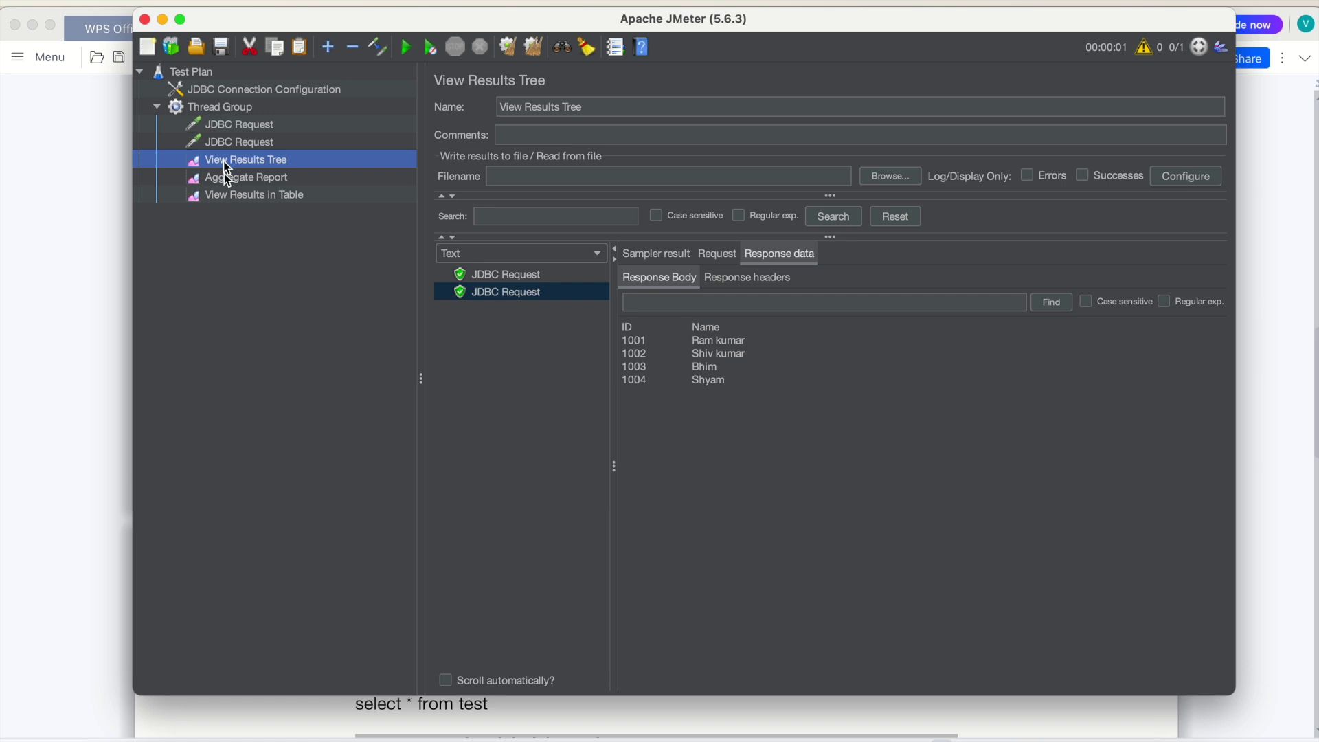
click(232, 180)
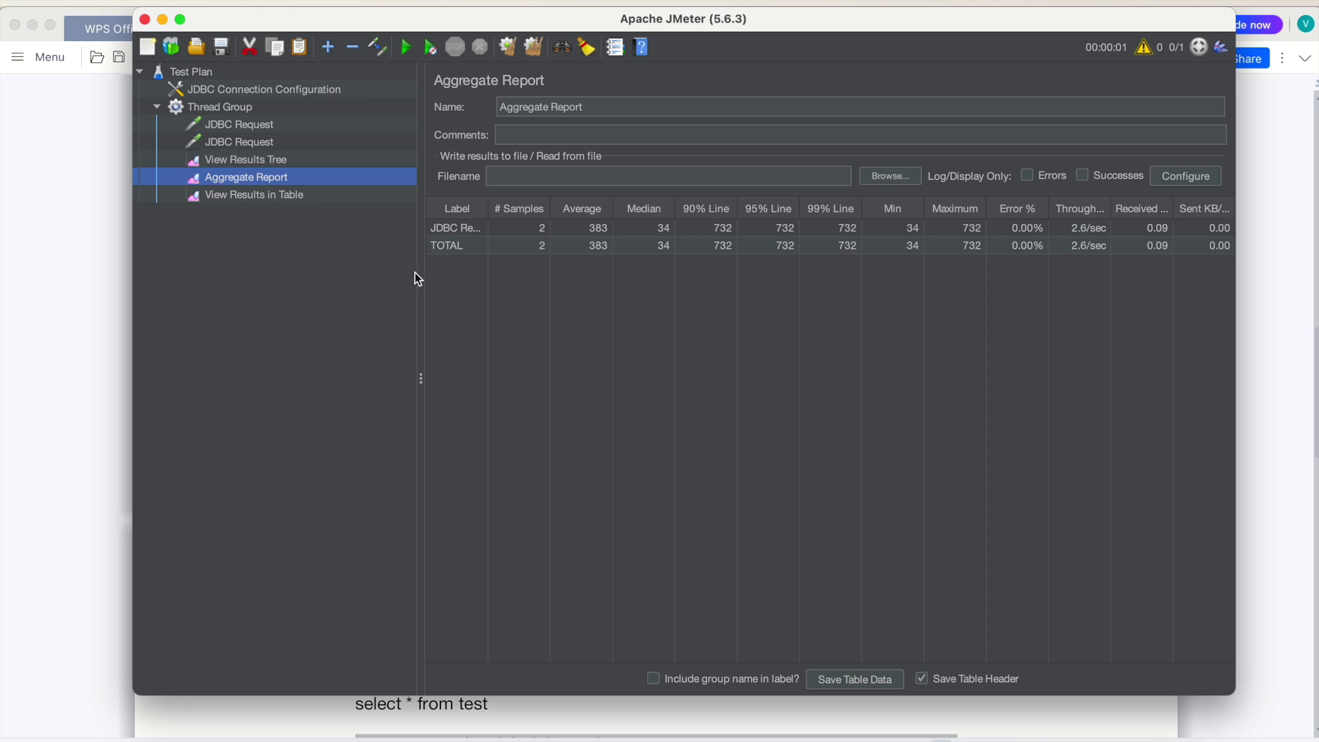
View the Aggregate Report table with 2 samples and a 0.00% error rate
click(255, 196)
key(Up)
Review the four DB testing steps in the notes and select the Verify the result line
click(573, 735)
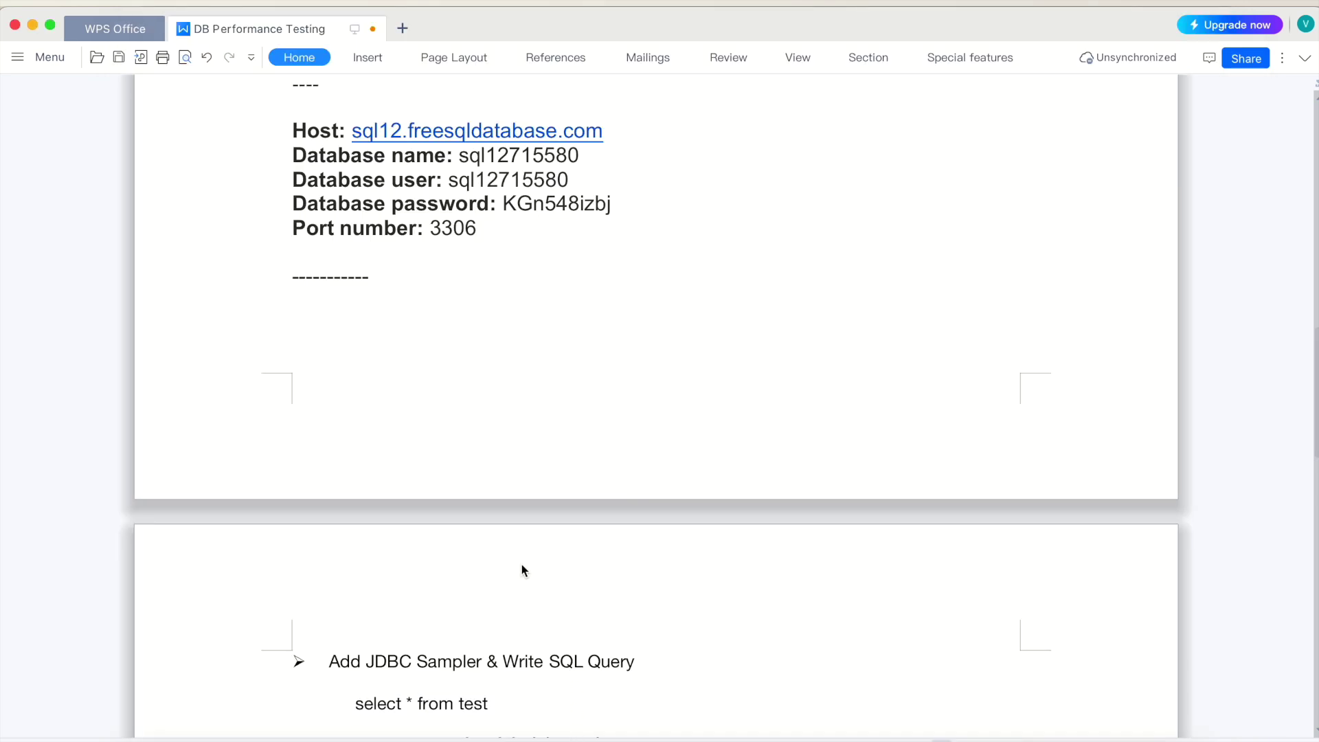
scroll(521, 563, down, 5)
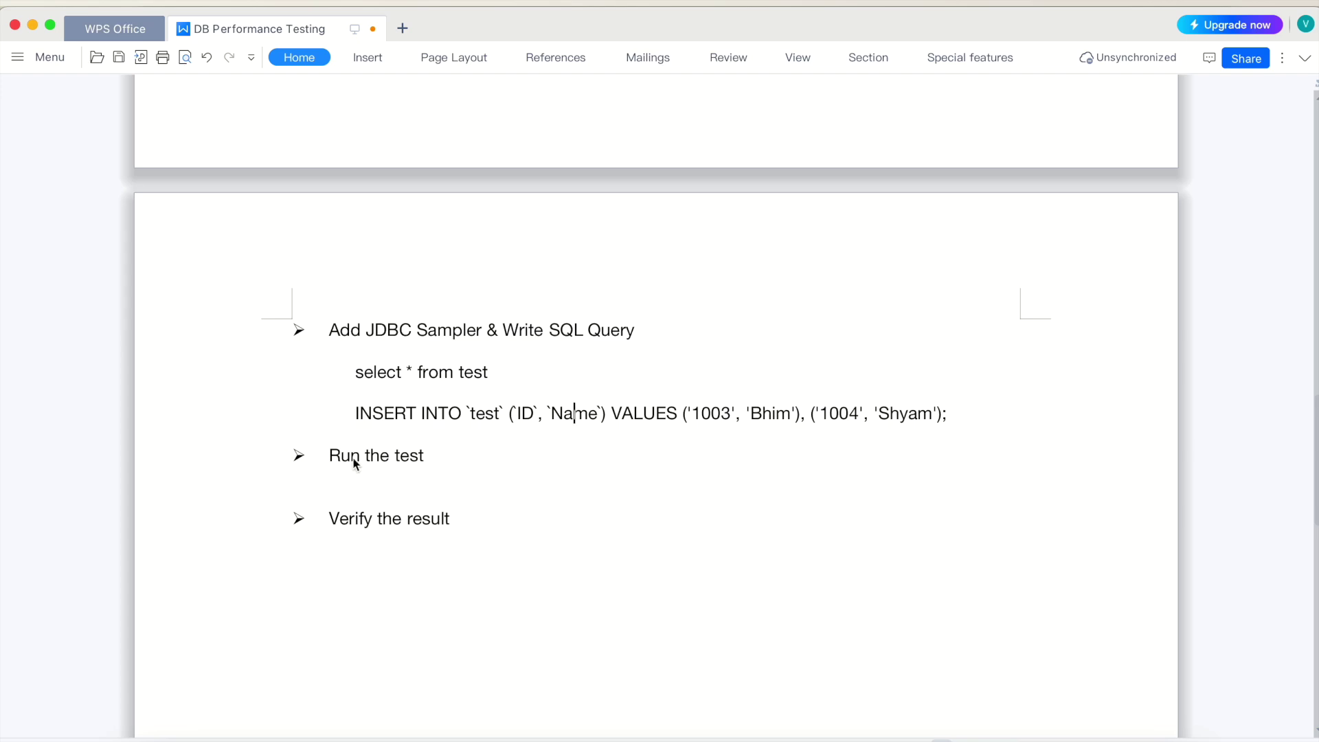
double_click(409, 458)
triple_click(384, 519)
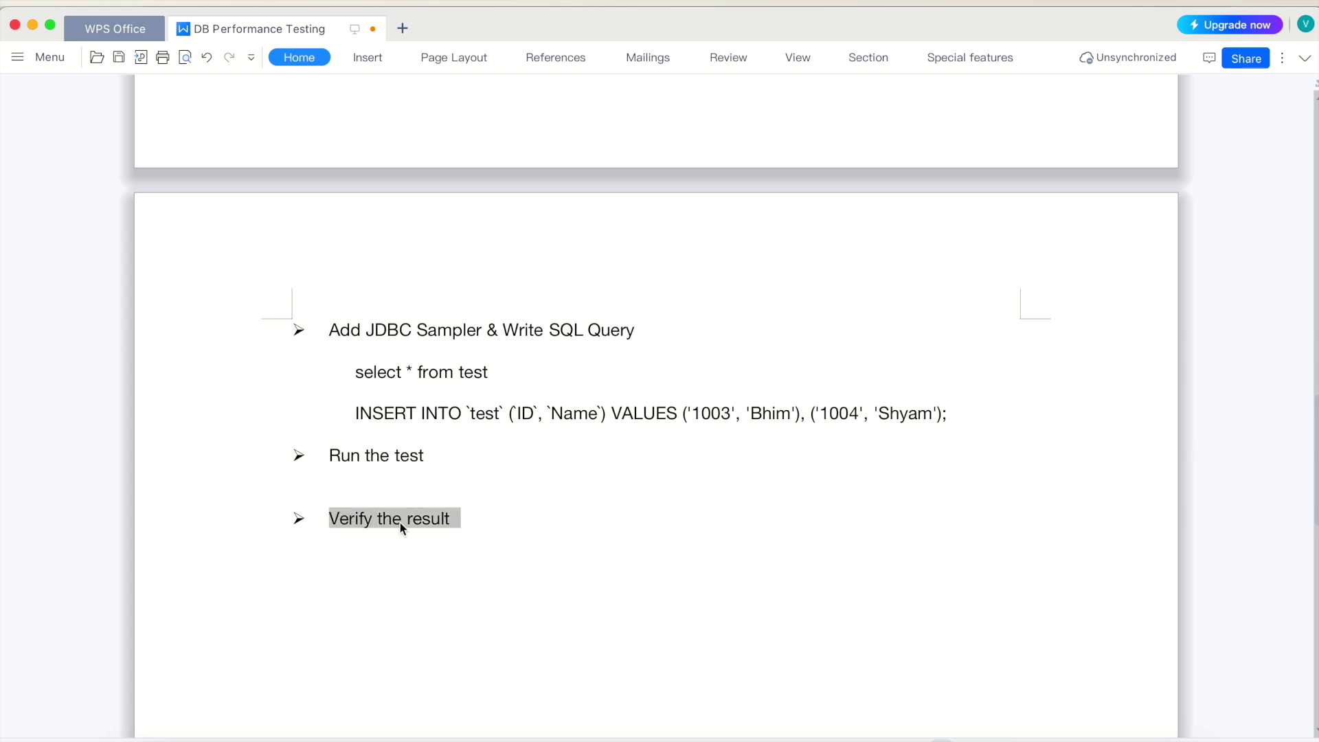
scroll(442, 459, up, 8)
scroll(441, 459, up, 10)
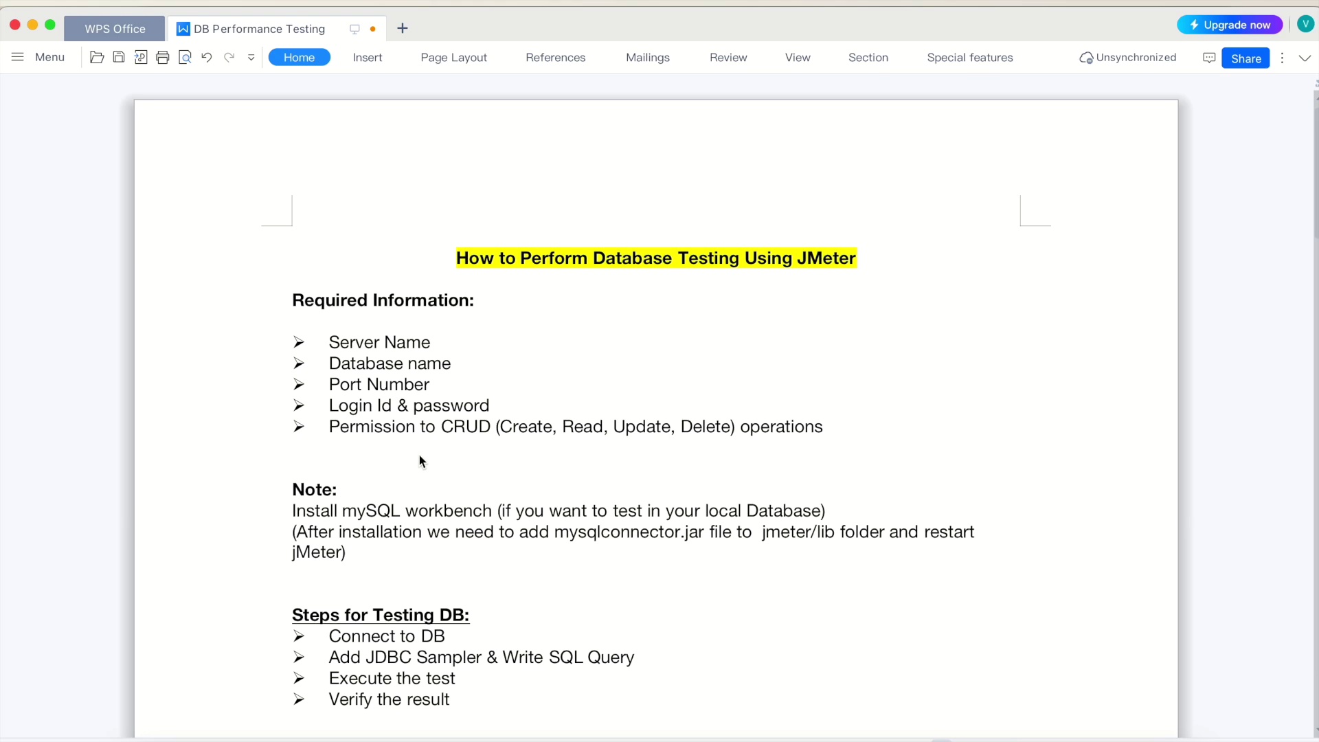
scroll(425, 456, down, 5)
scroll(427, 462, down, 15)
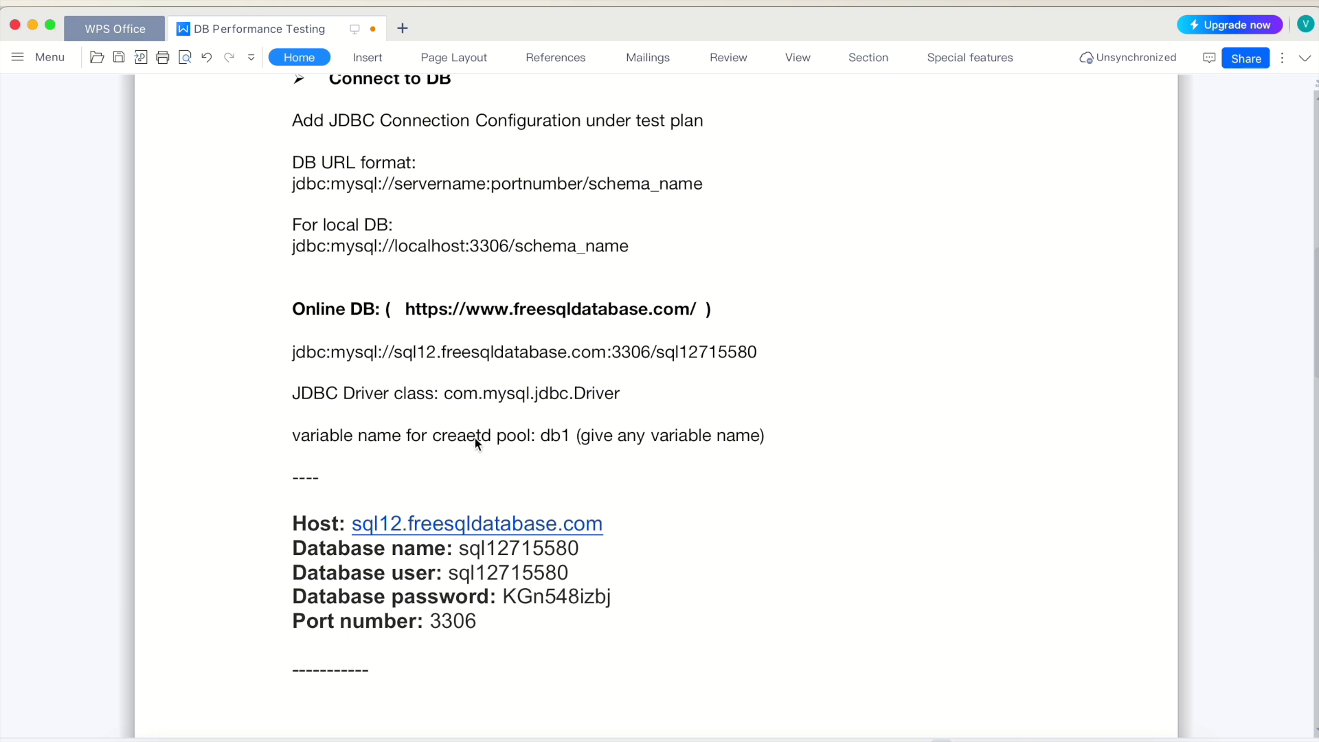
scroll(452, 450, up, 4)
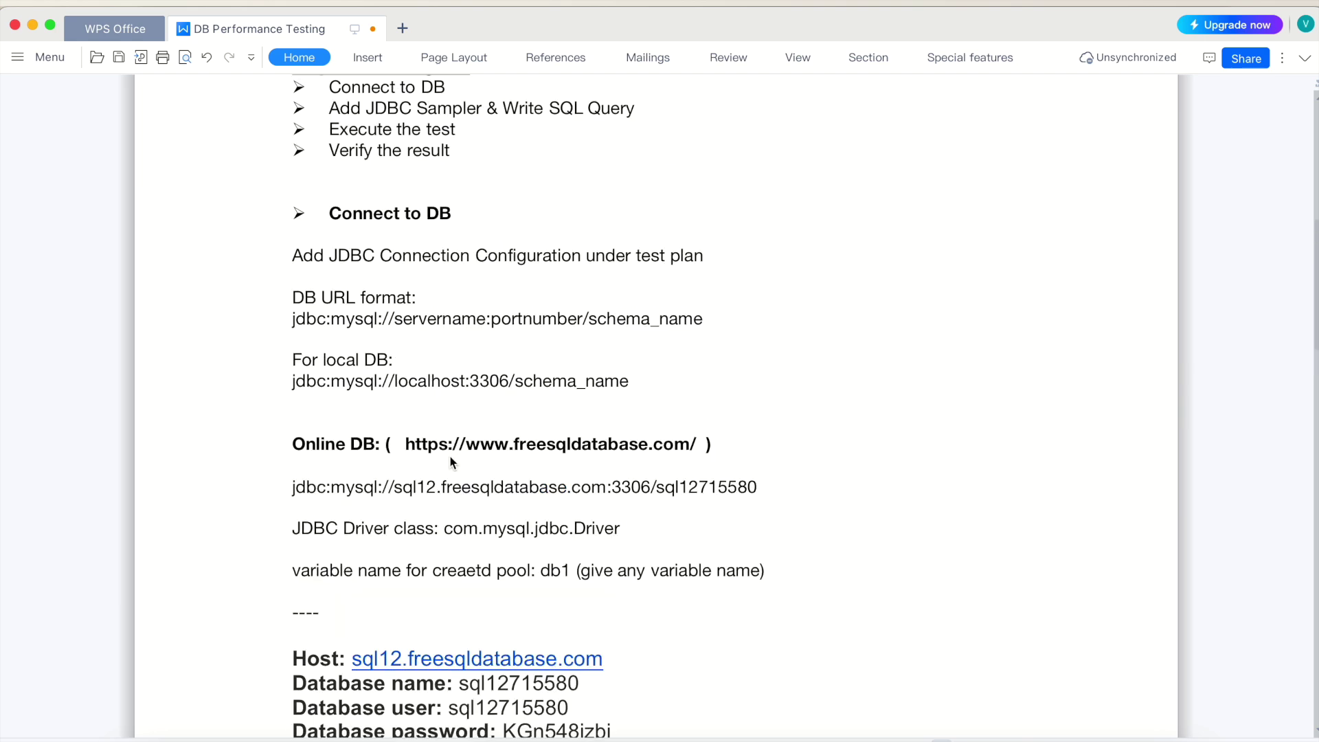